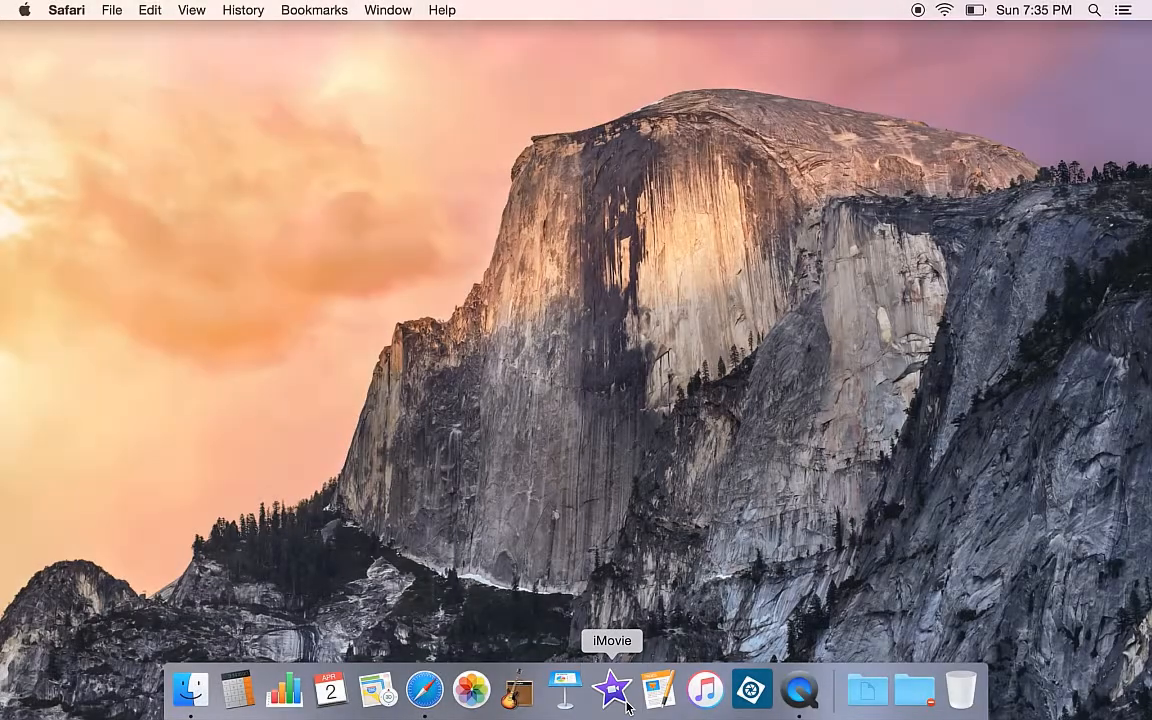
Launch iMovie through a Spotlight search
left_click(1095, 12)
type("qui")
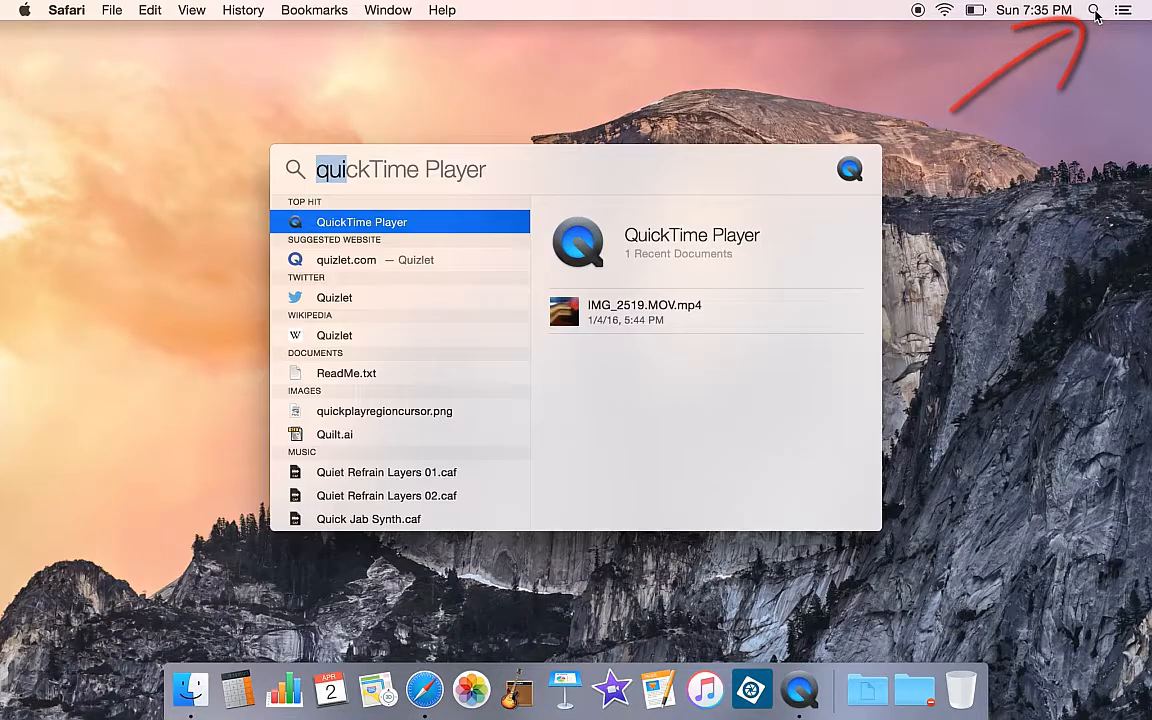
key("BackSpace")
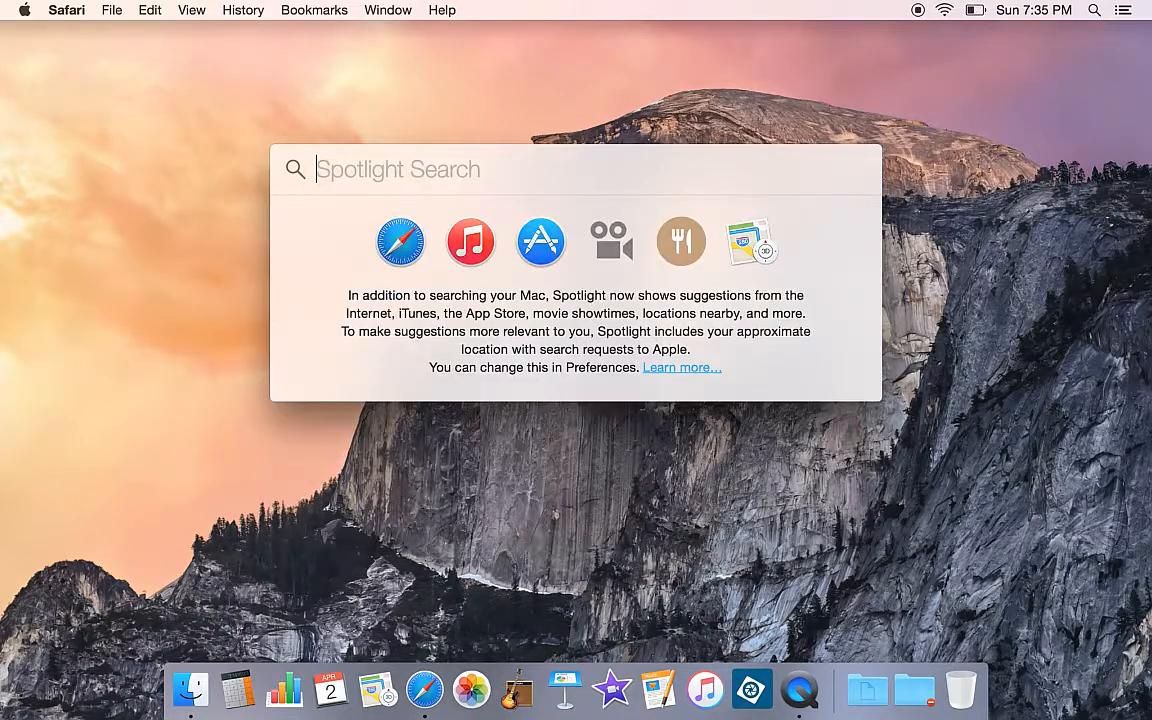
type("imovie")
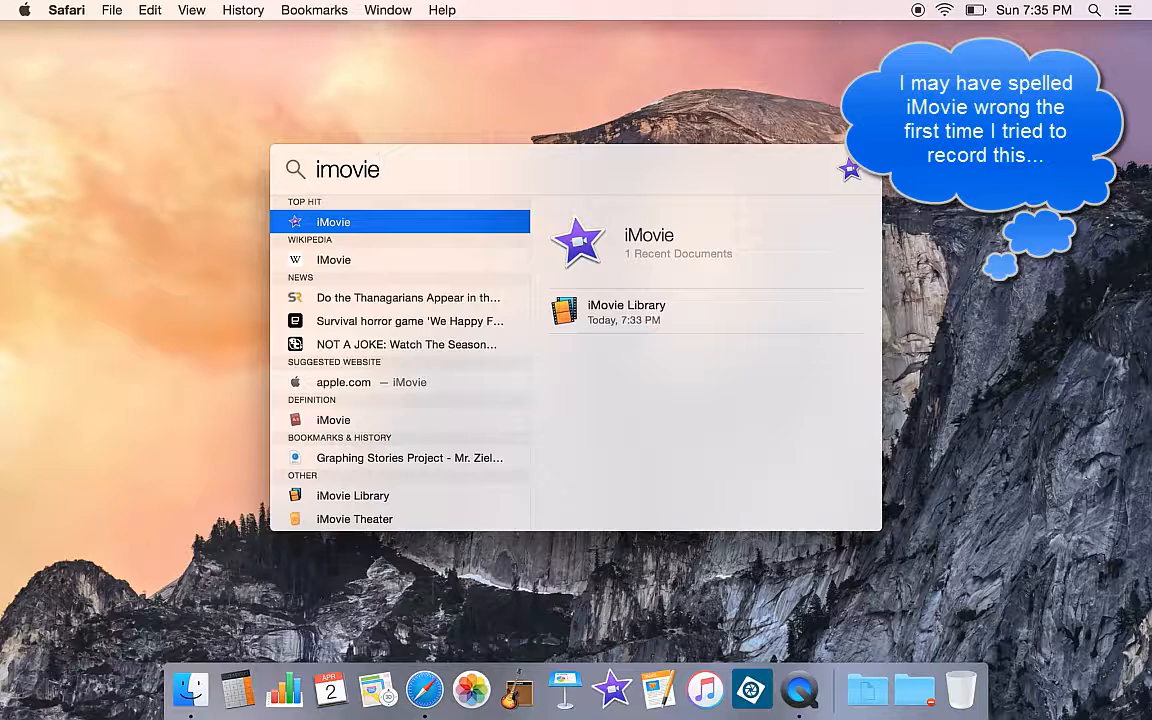
left_click(342, 222)
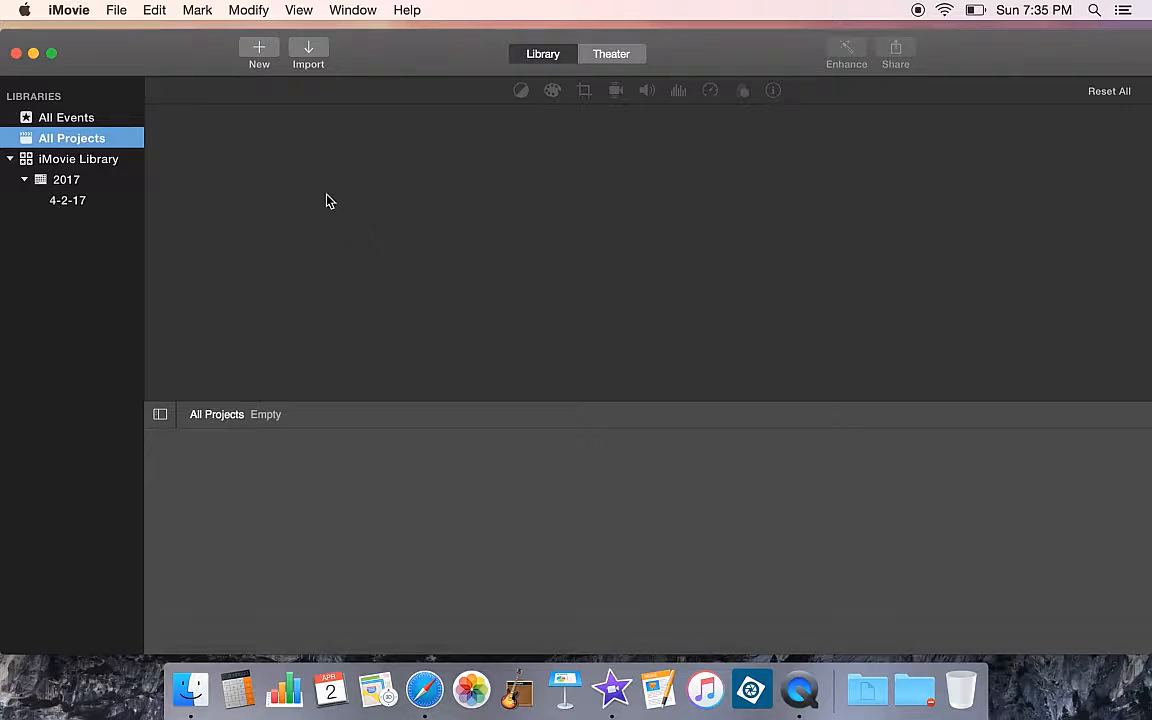
Create a new movie with No Theme named zielen_graphingstories in the 4-2-17 event
left_click(260, 55)
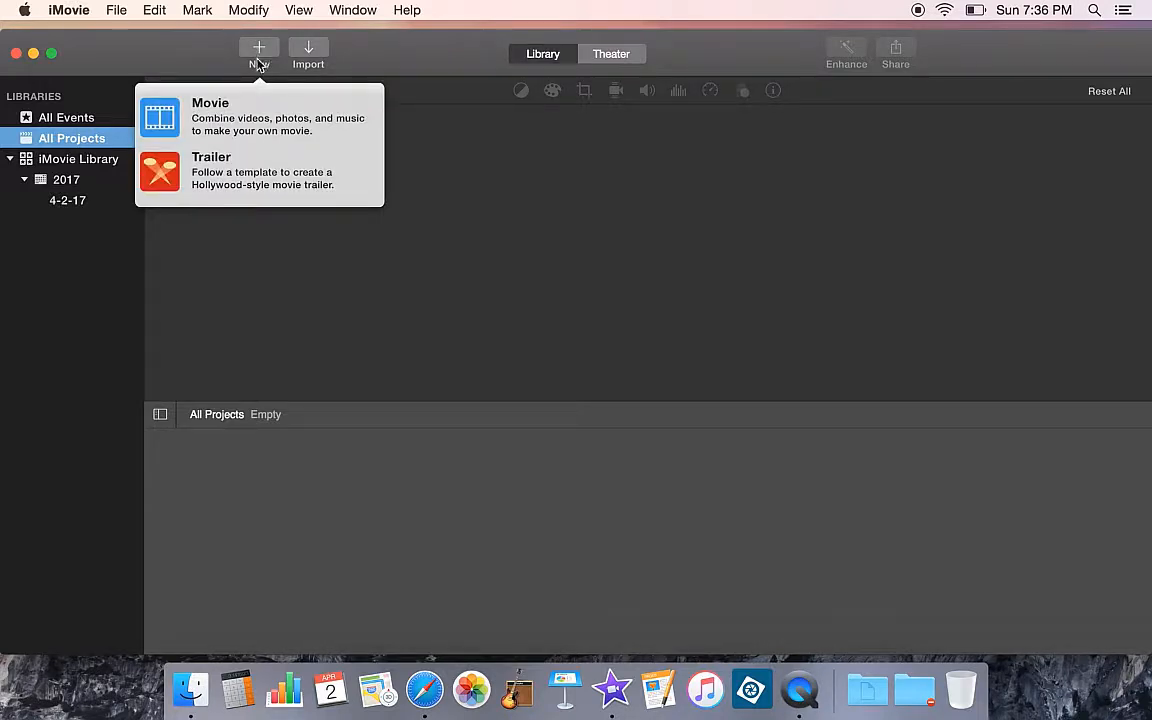
left_click(218, 125)
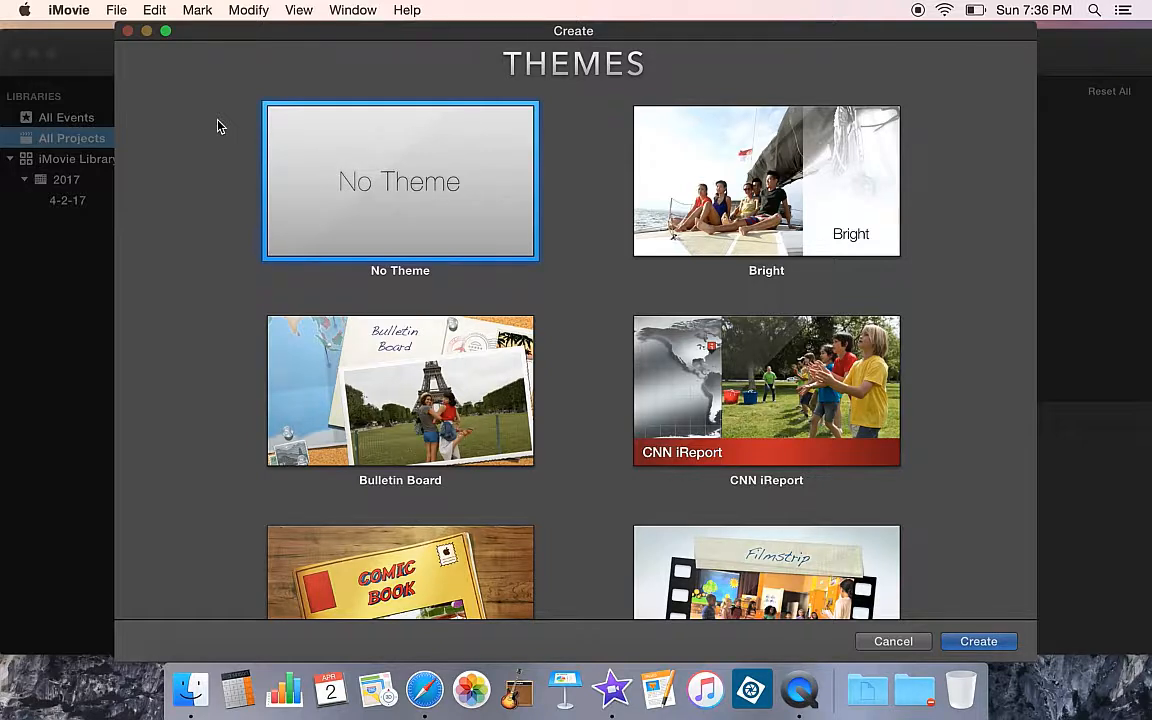
double_click(366, 170)
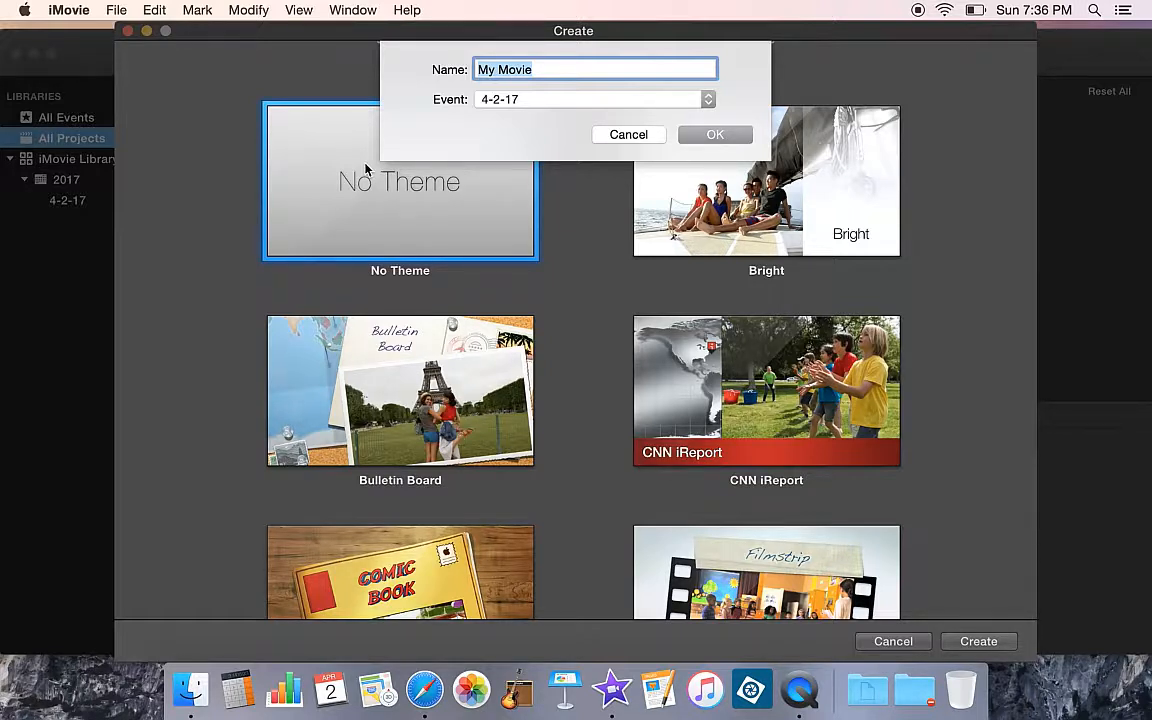
type("zielen")
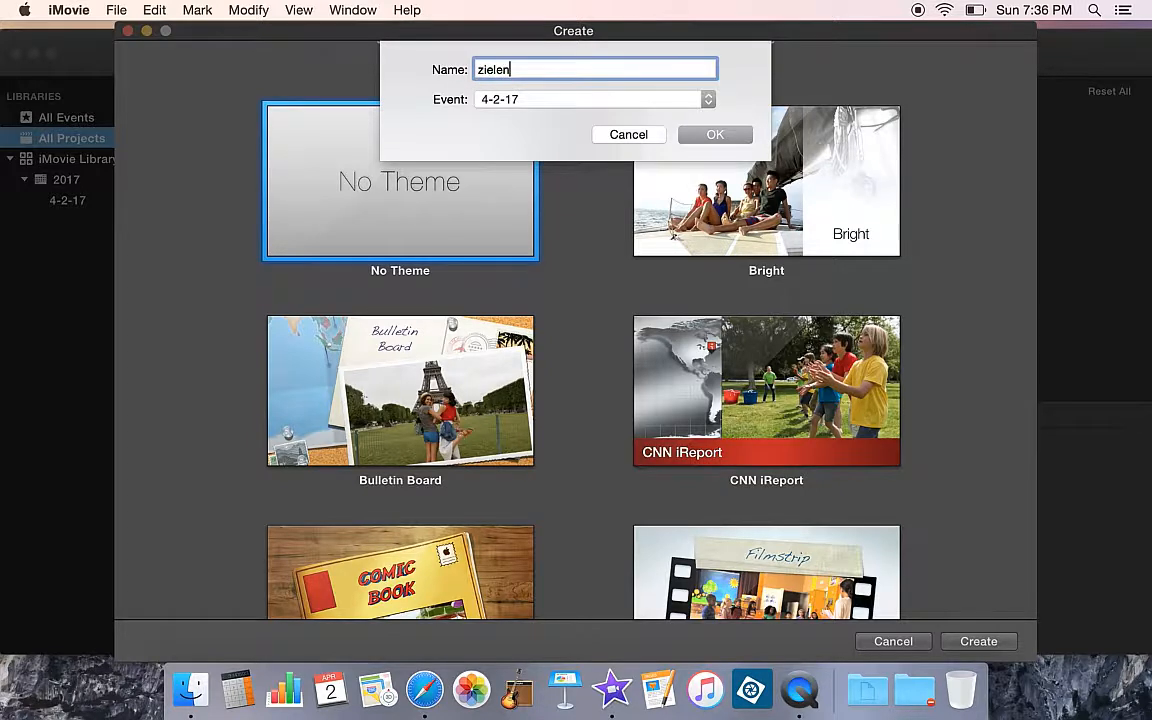
type("_graphingstories")
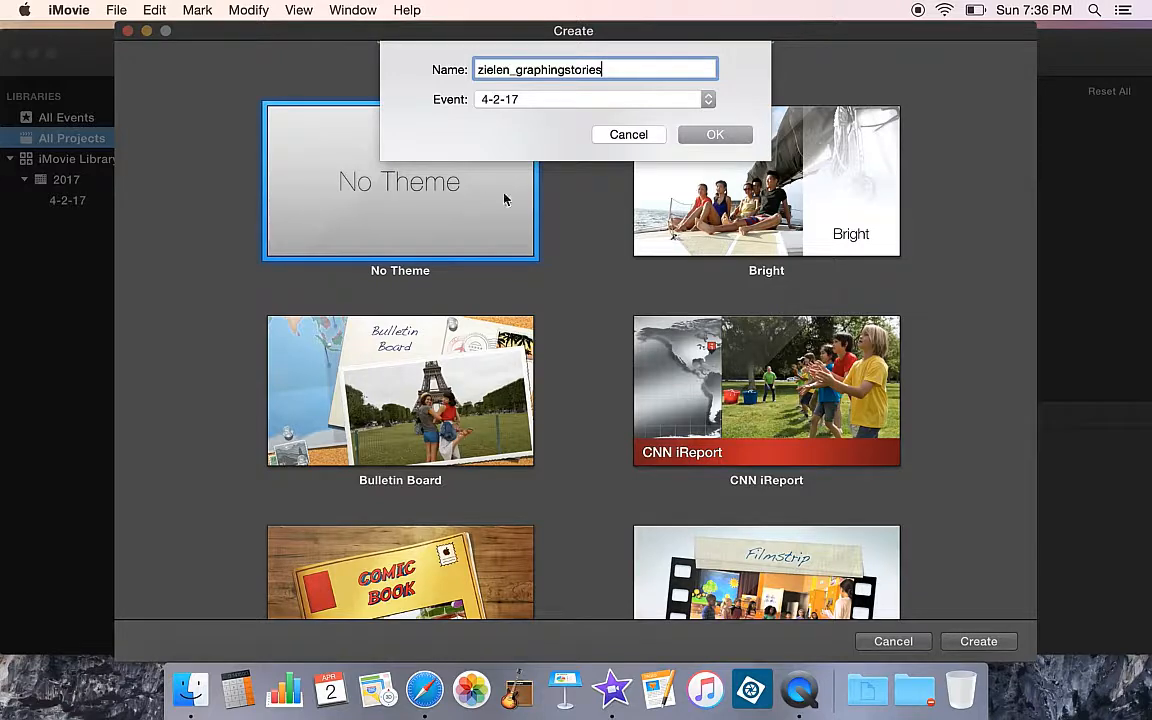
left_click(716, 140)
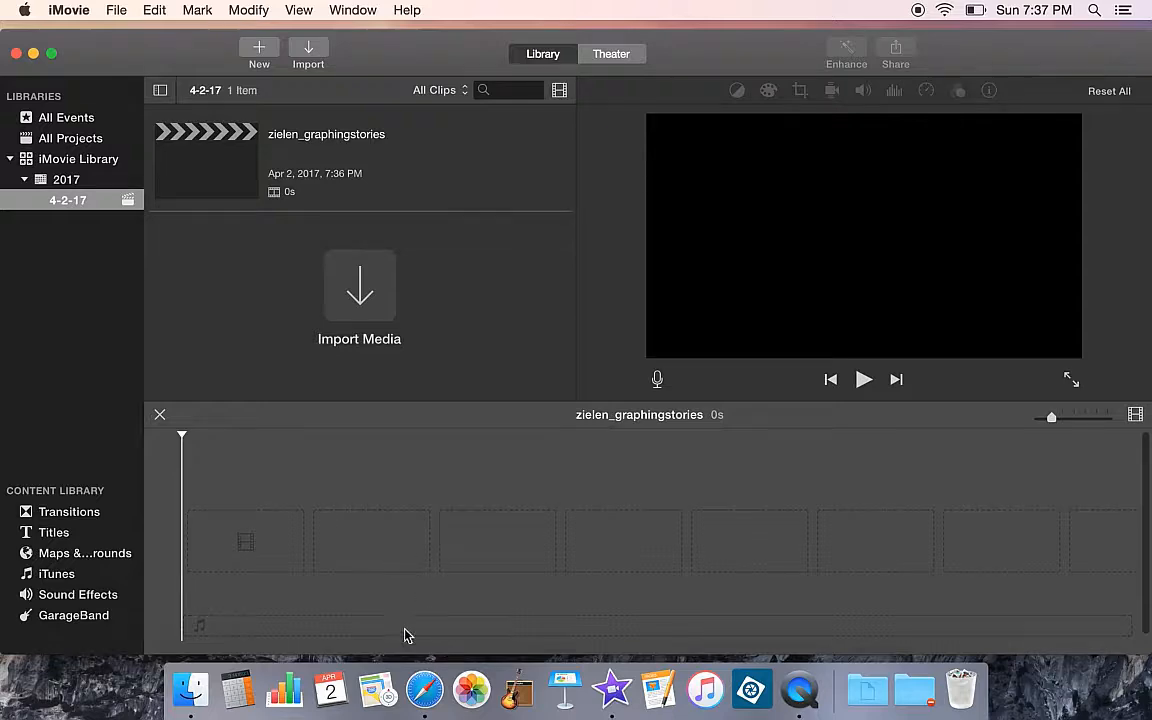
Switch to Safari and open the mrzielen.com website
left_click(424, 690)
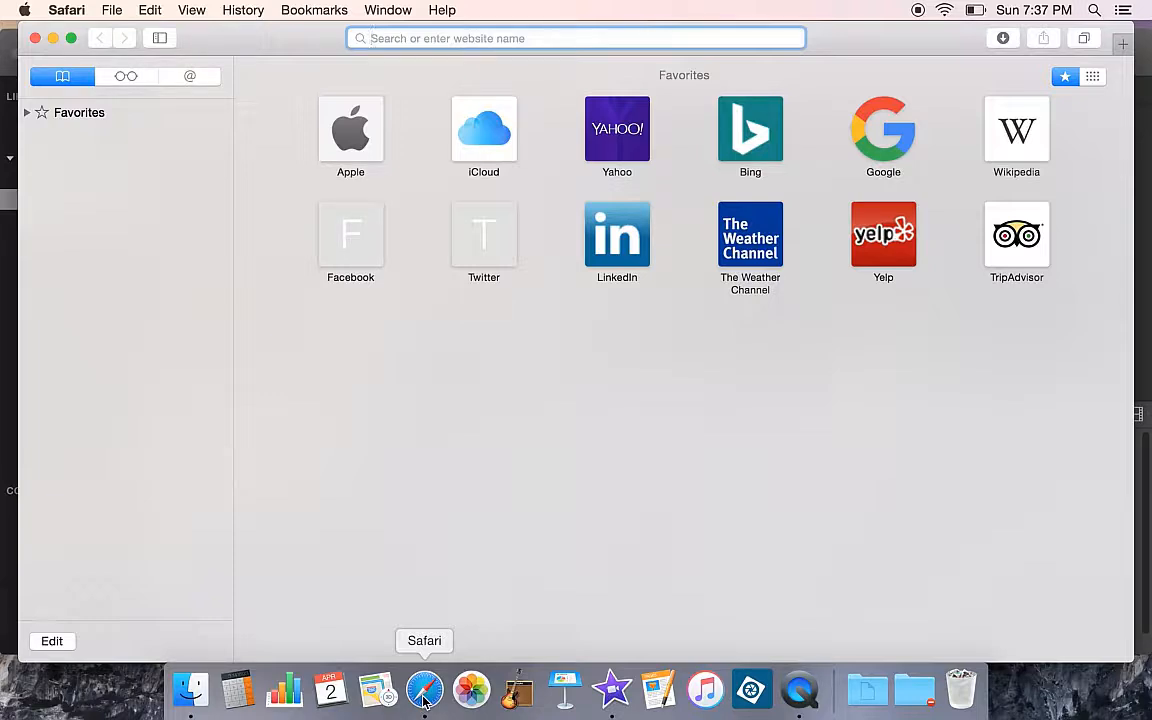
type("mrziele")
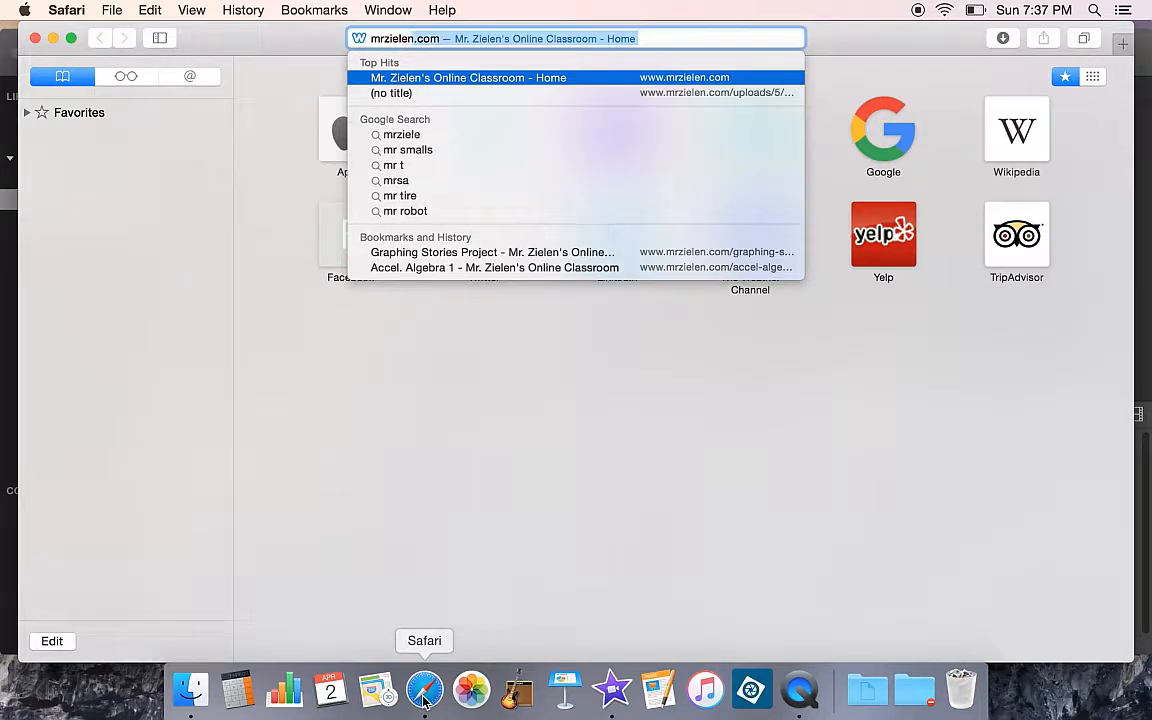
key("Return")
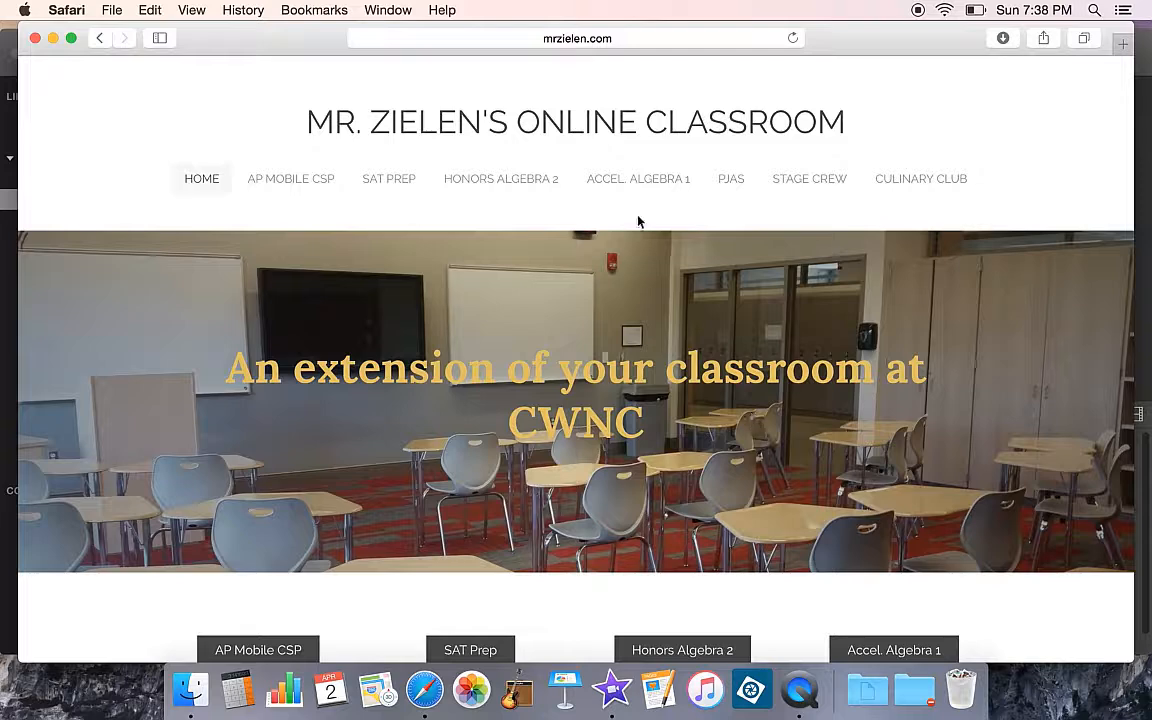
Open the Graphing Stories Project page from Accel. Algebra 1 and preview the Count Up Timer video link
left_click(630, 185)
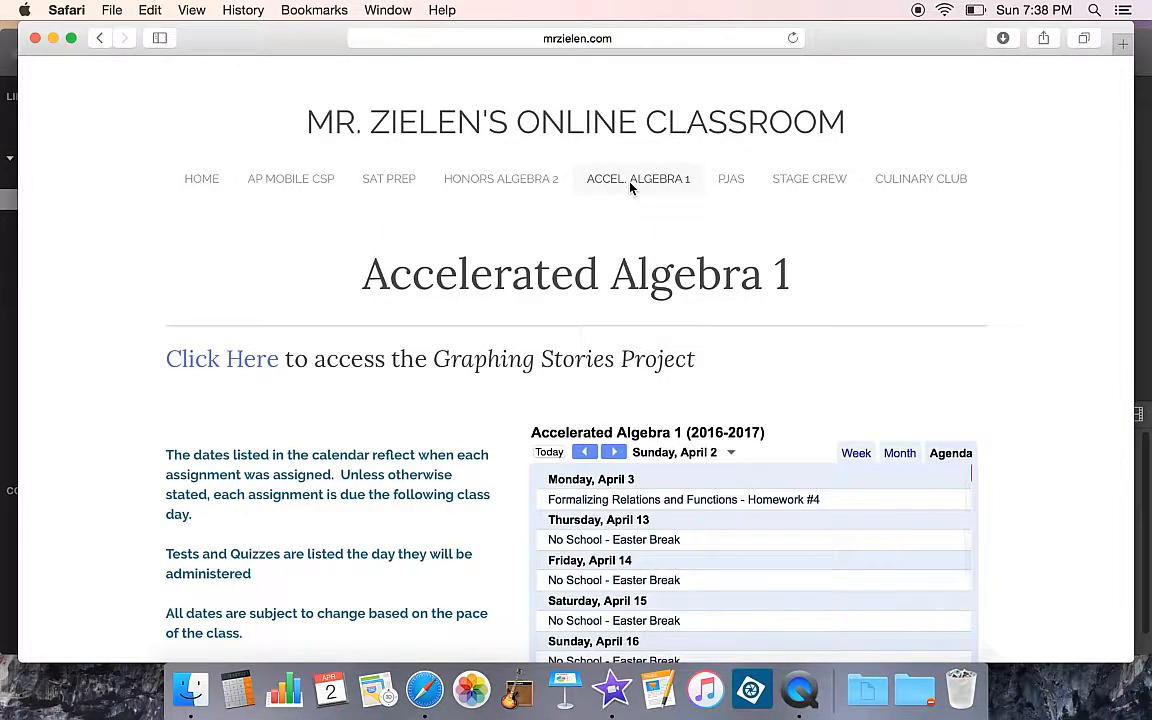
left_click(233, 372)
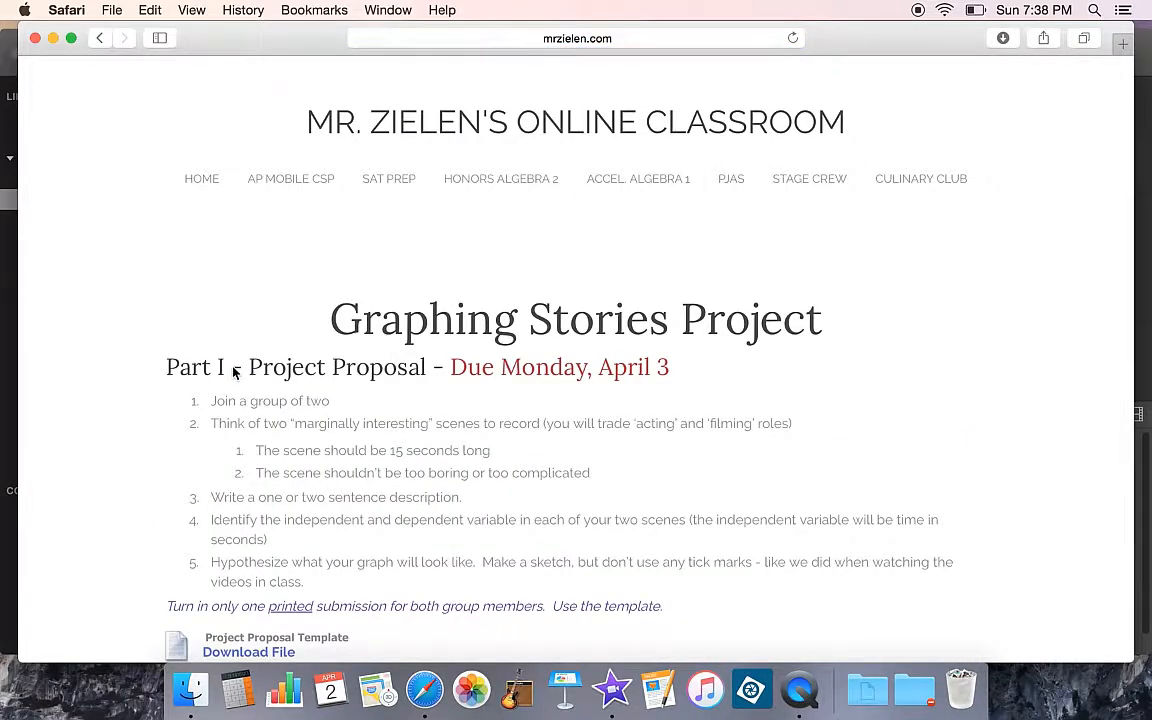
scroll(233, 372, "down", 10)
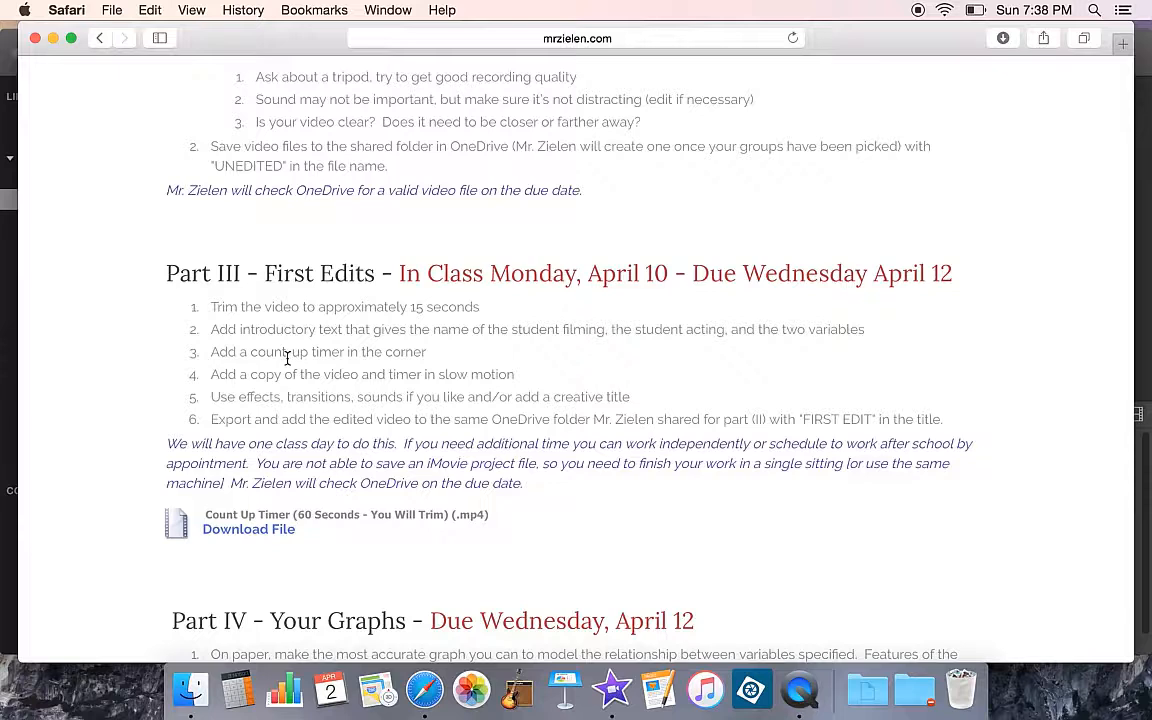
left_click(260, 536)
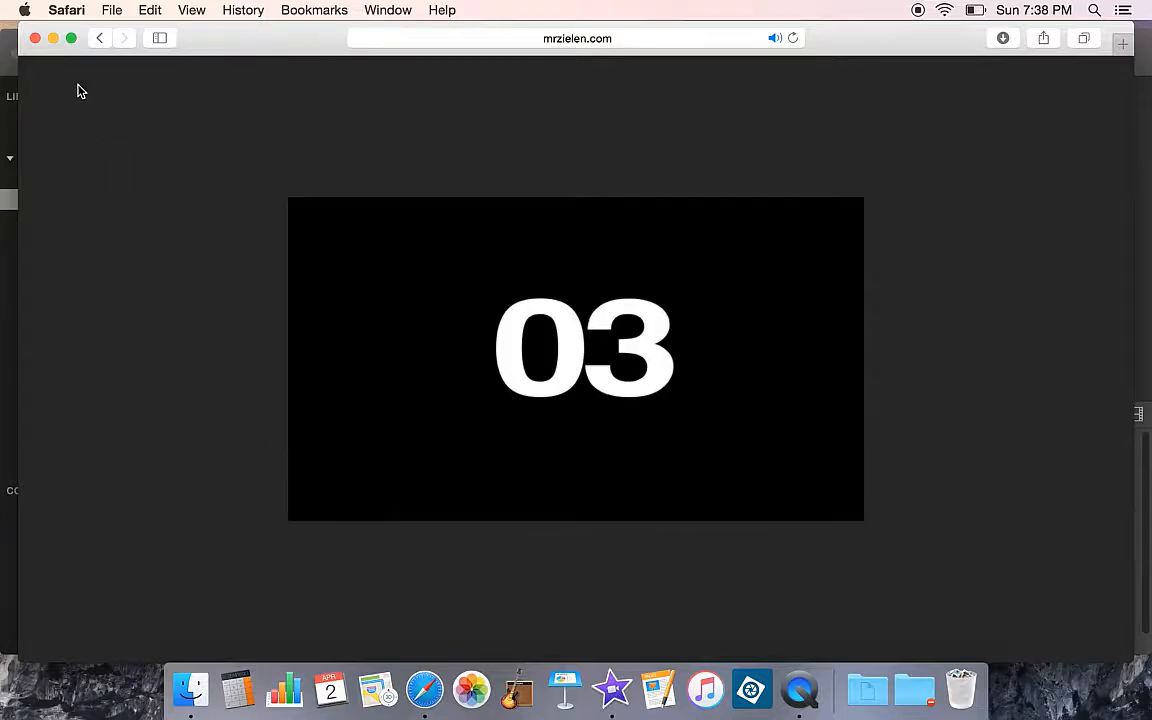
left_click(97, 47)
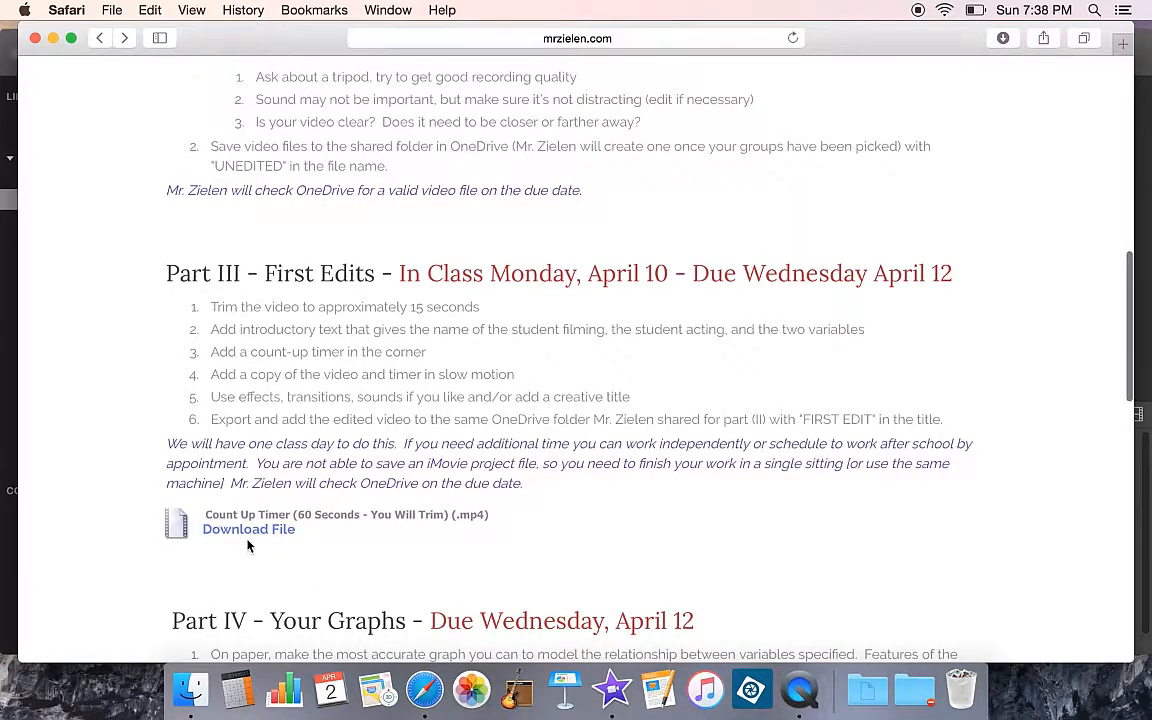
Download the Count Up Timer file as 60_second_timer_count_up.mp4 into Downloads, replacing the existing copy
right_click(252, 539)
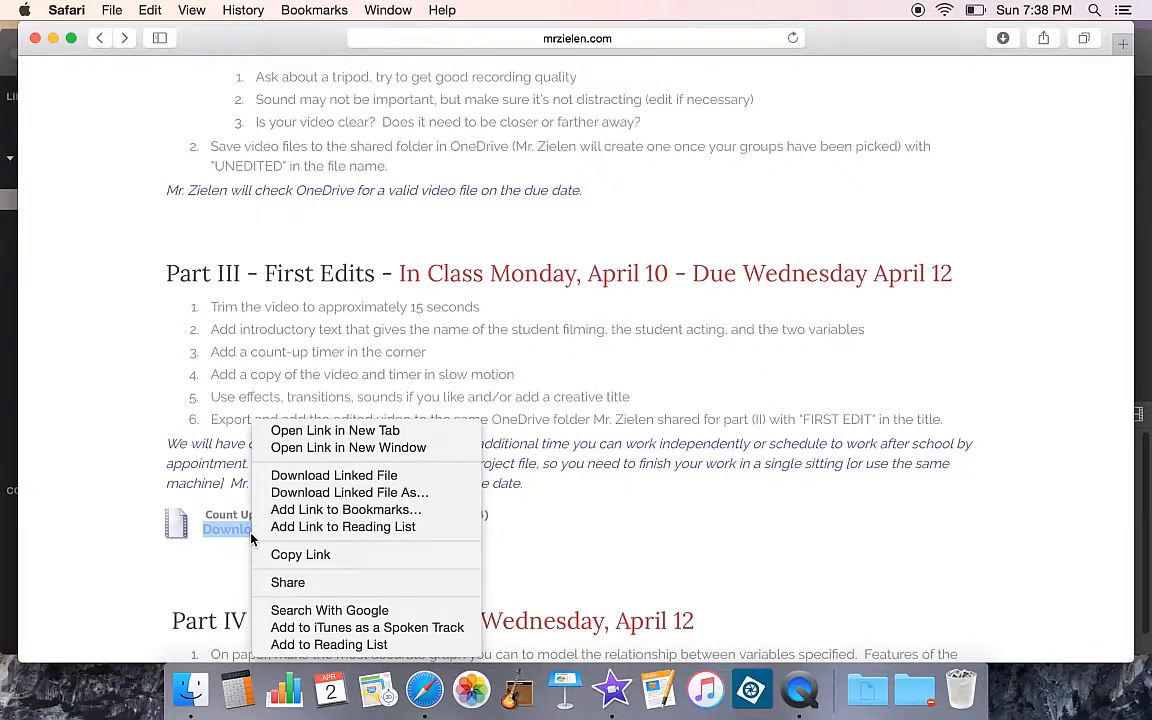
left_click(338, 493)
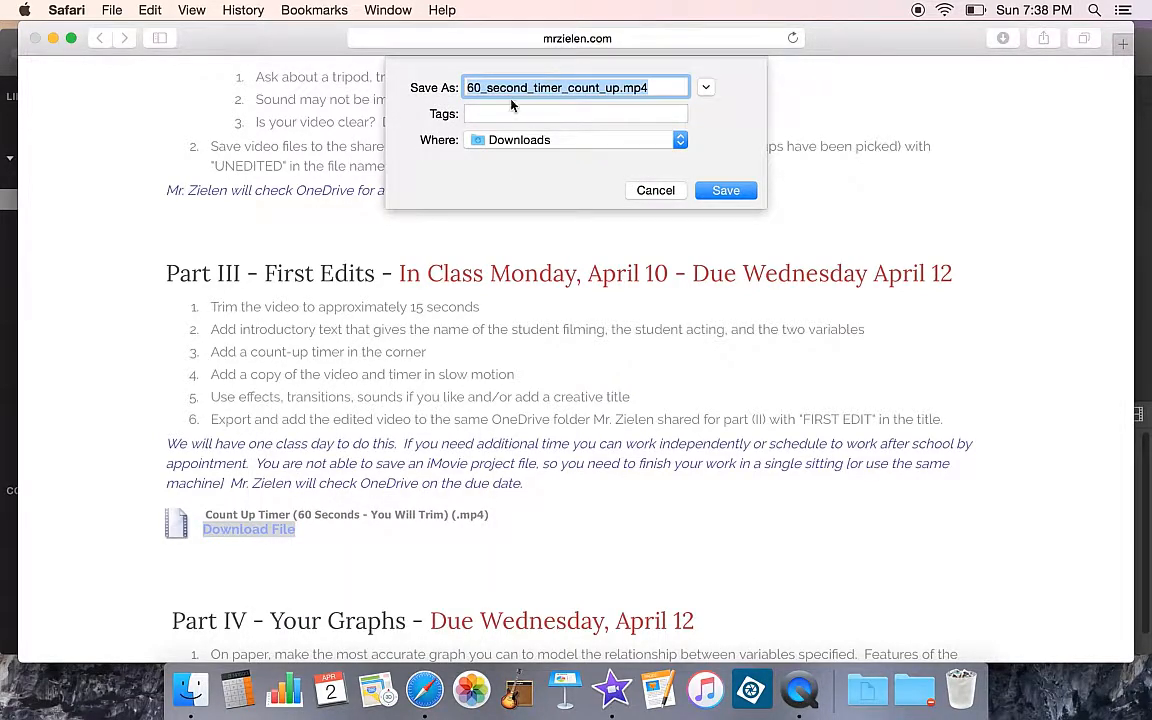
left_click(505, 148)
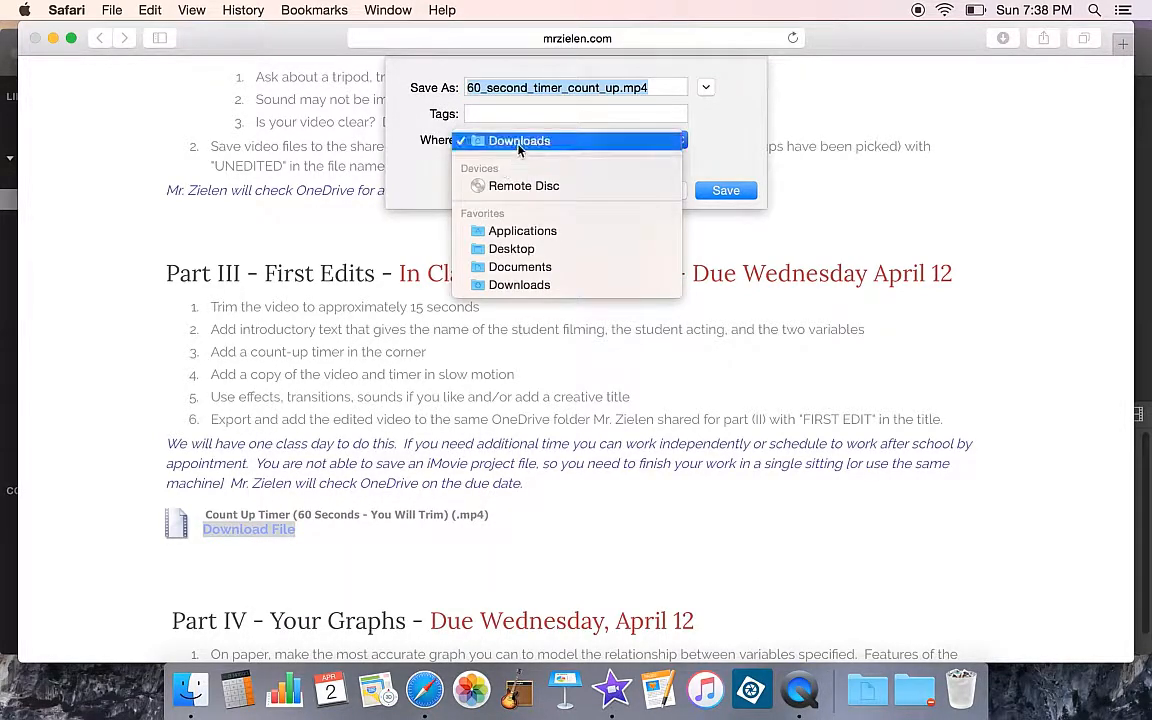
left_click(518, 145)
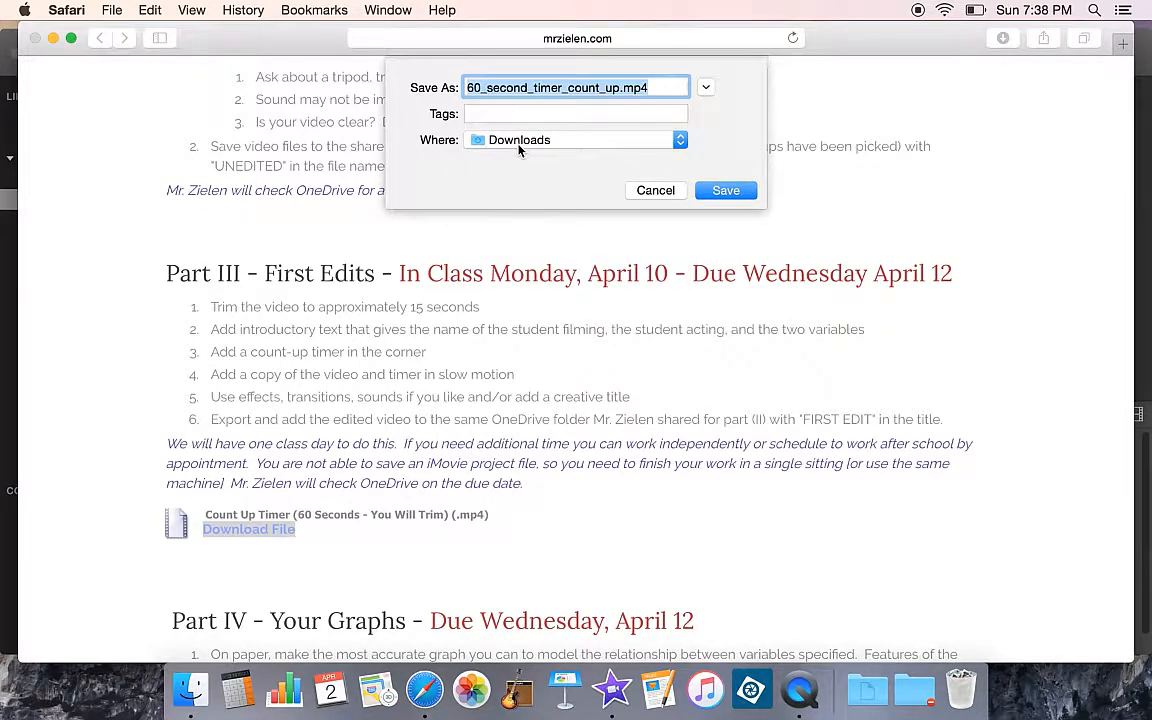
left_click(733, 190)
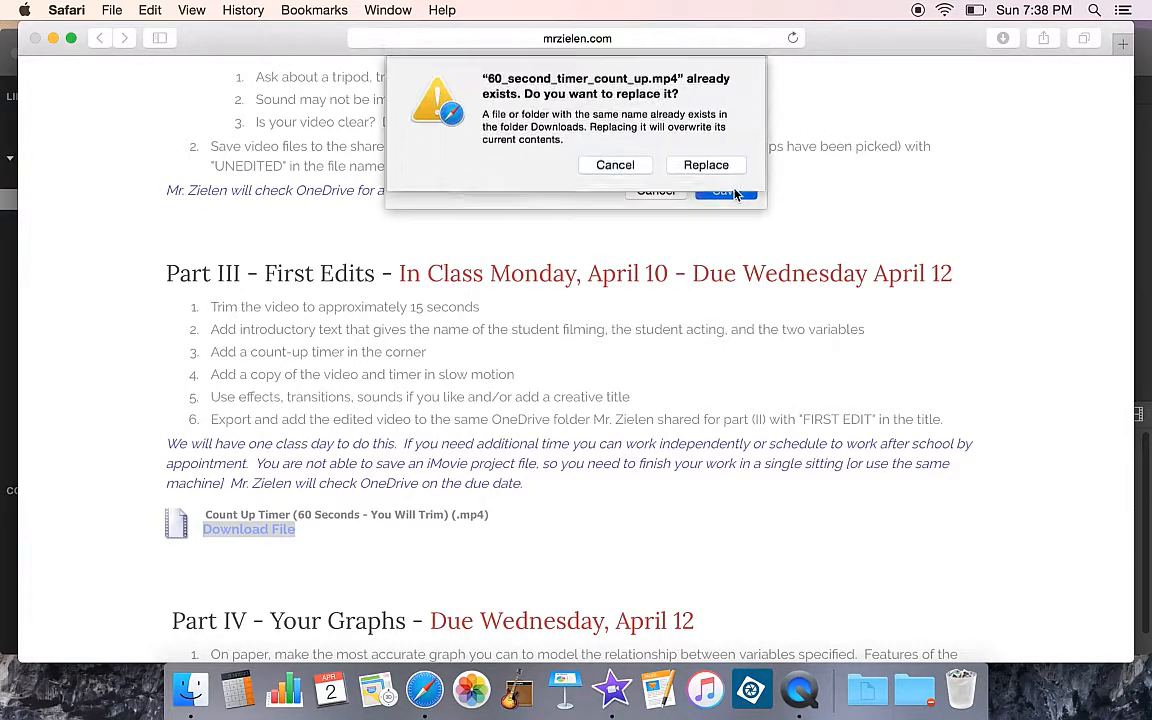
left_click(706, 166)
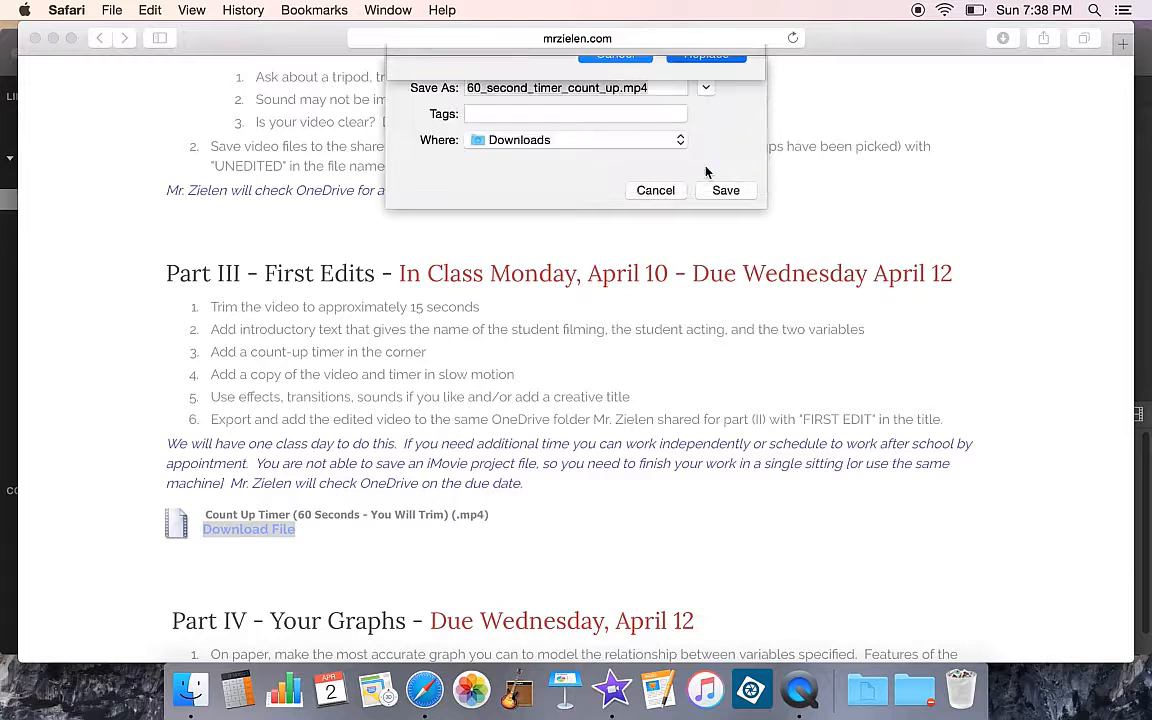
Check the browser's downloads list and minimize the Safari window
left_click(1001, 40)
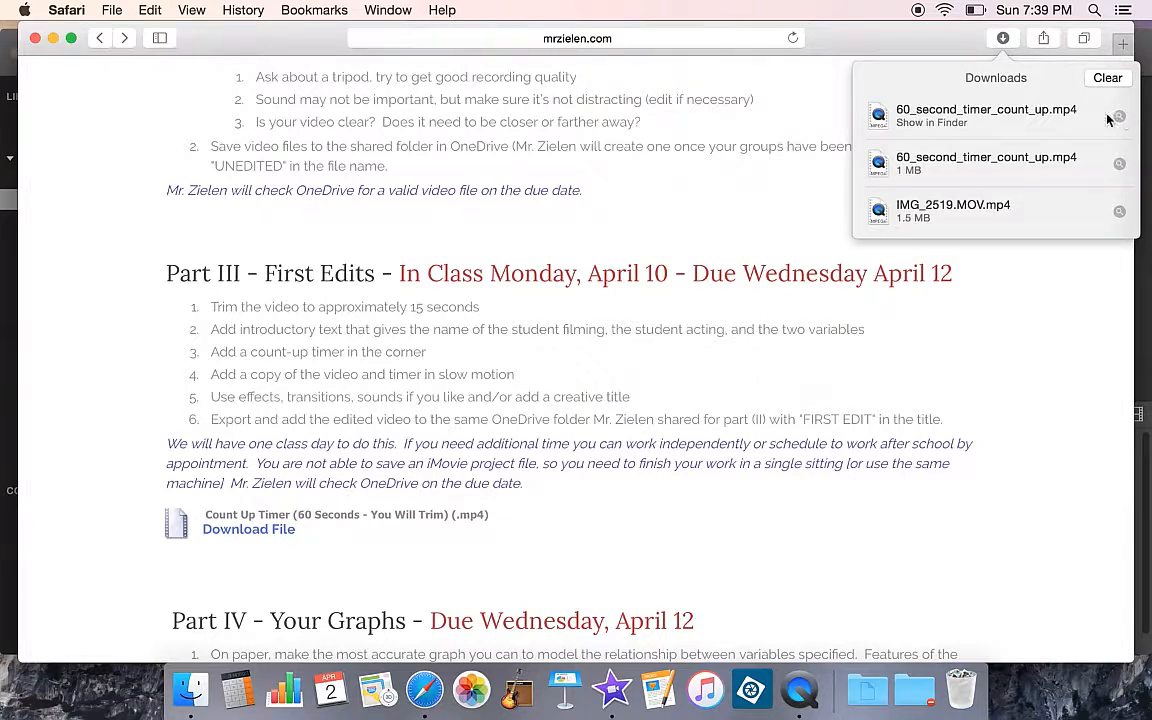
left_click(930, 43)
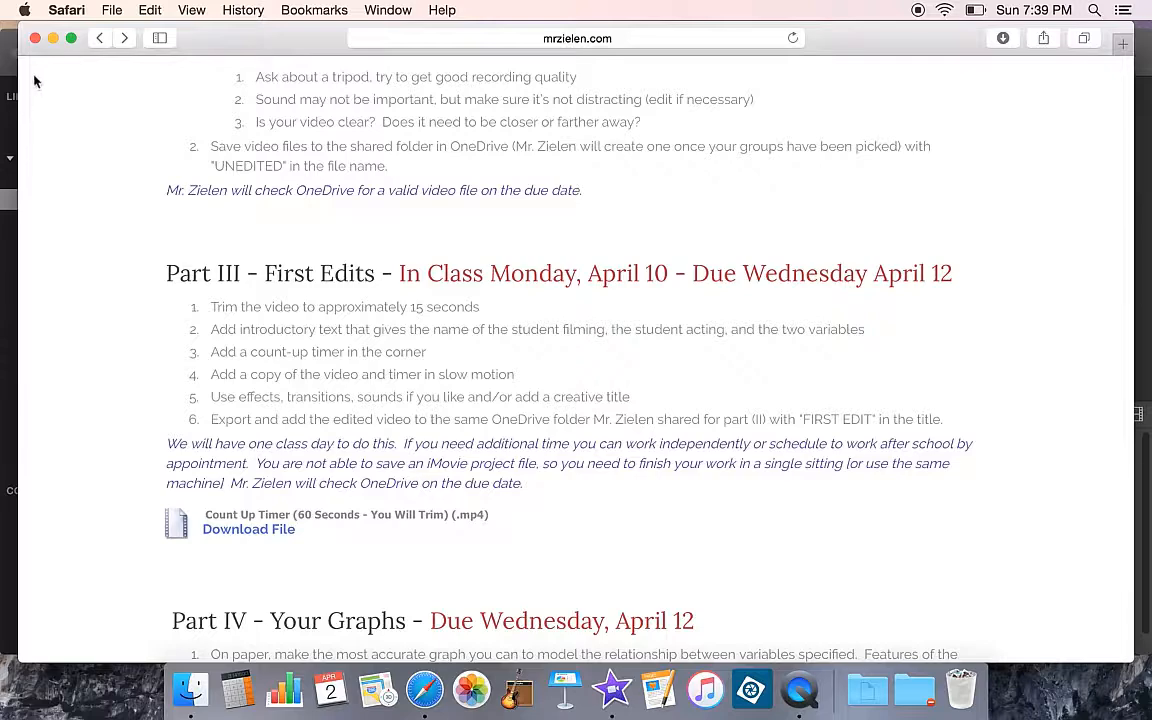
left_click(53, 38)
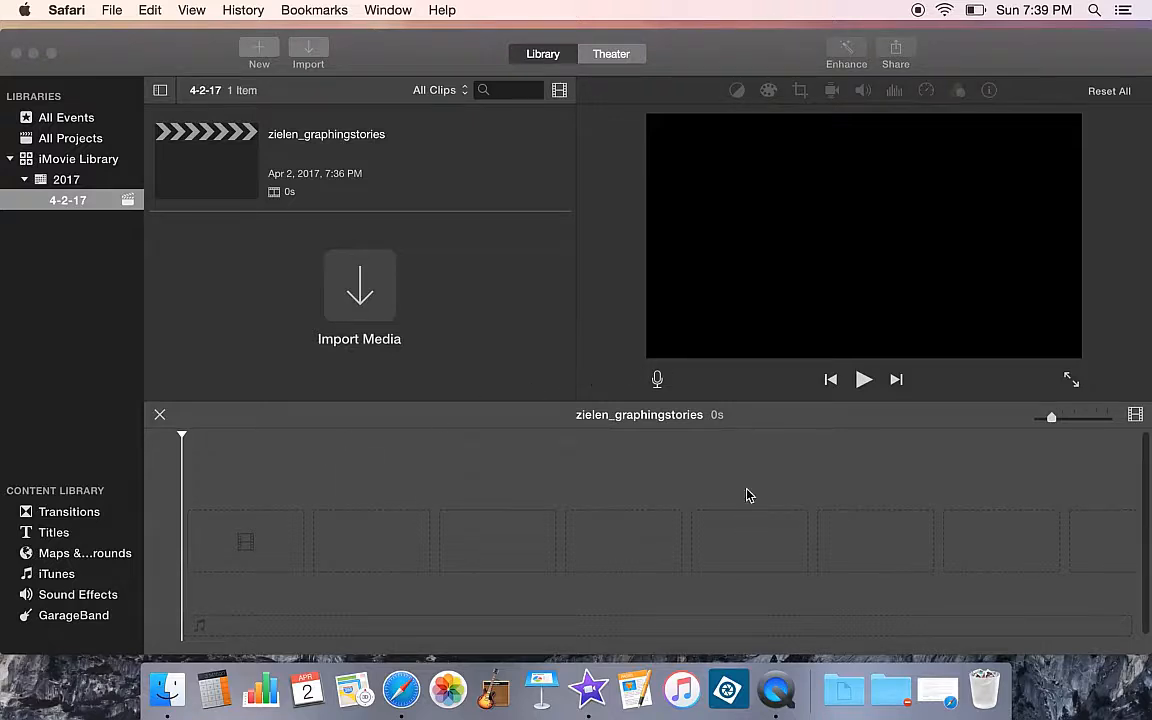
Open the Downloads folder via Spotlight and drag 60_second_timer_count_up.mp4 into the iMovie event browser
left_click(1097, 14)
type("downloads")
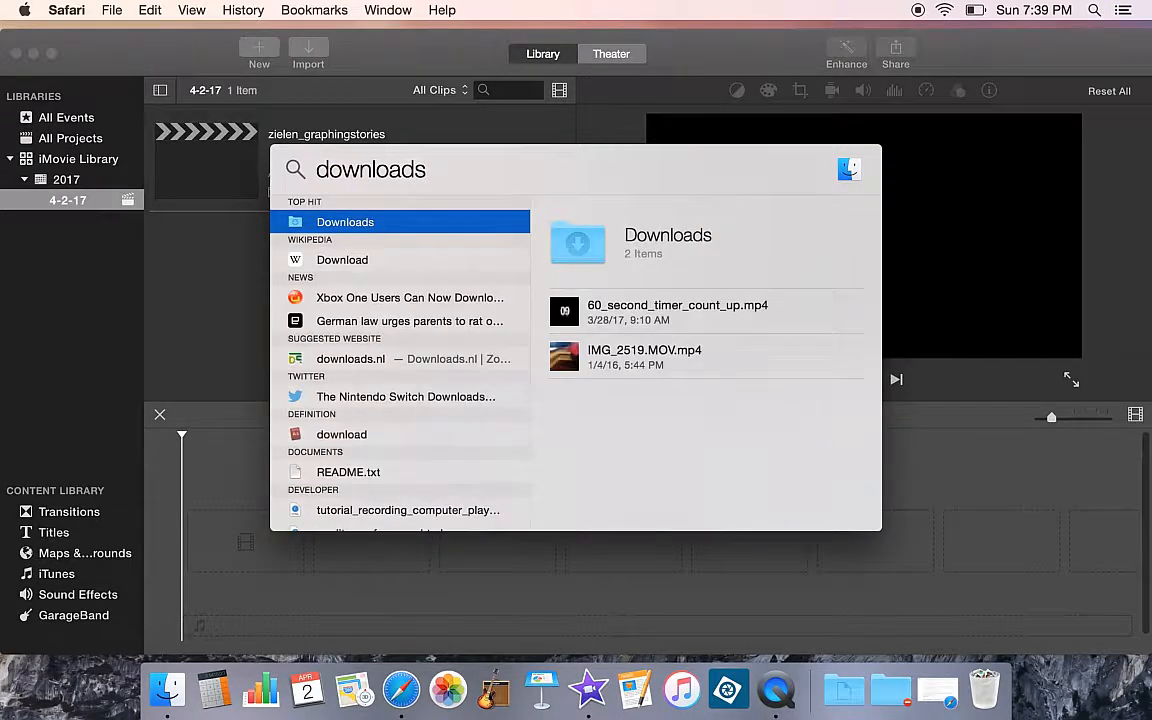
double_click(321, 223)
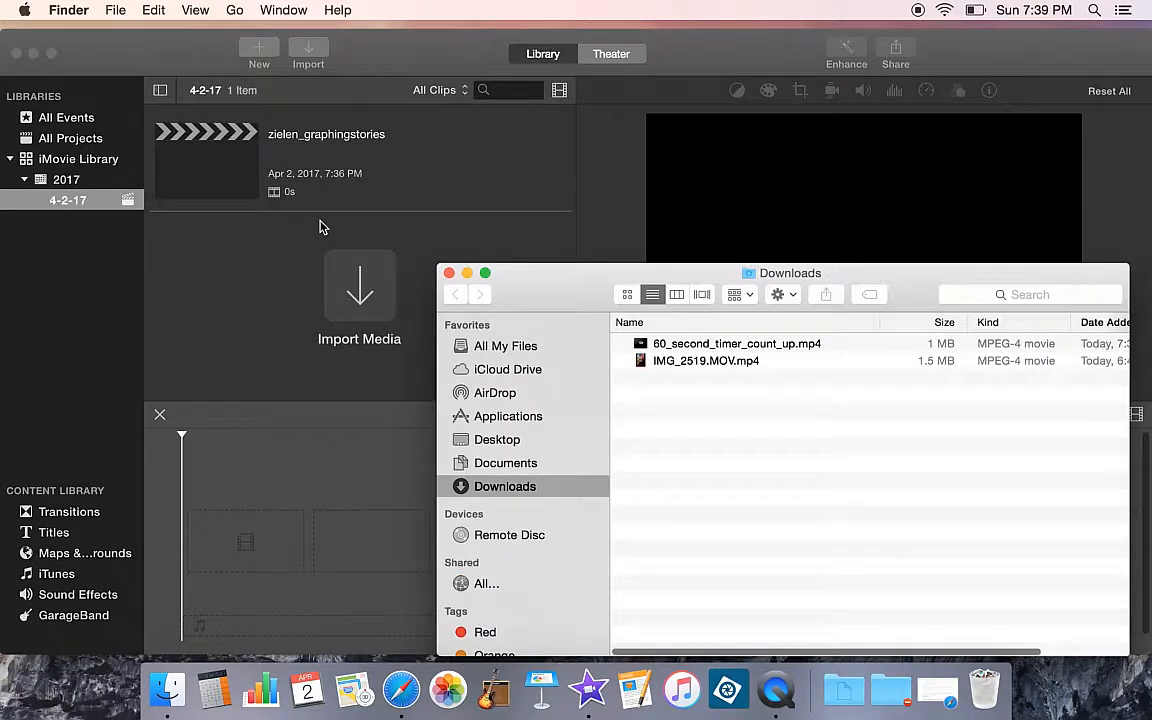
left_click_drag(926, 283, 886, 217)
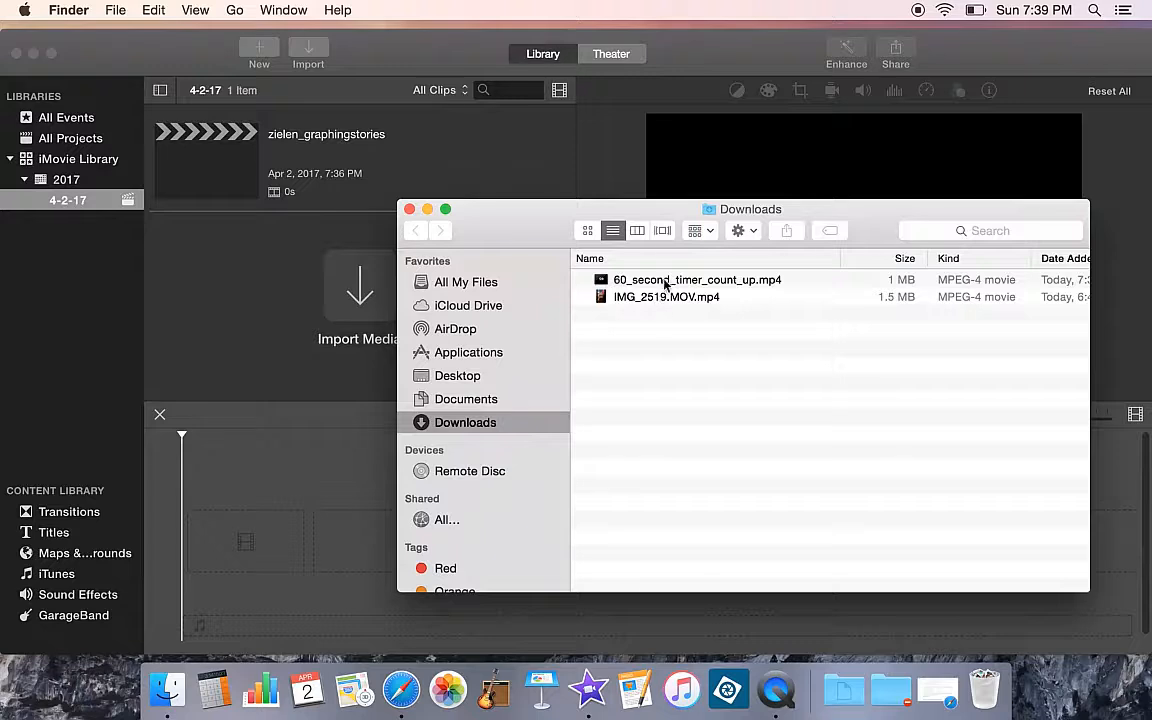
left_click_drag(670, 280, 313, 303)
left_click(312, 303)
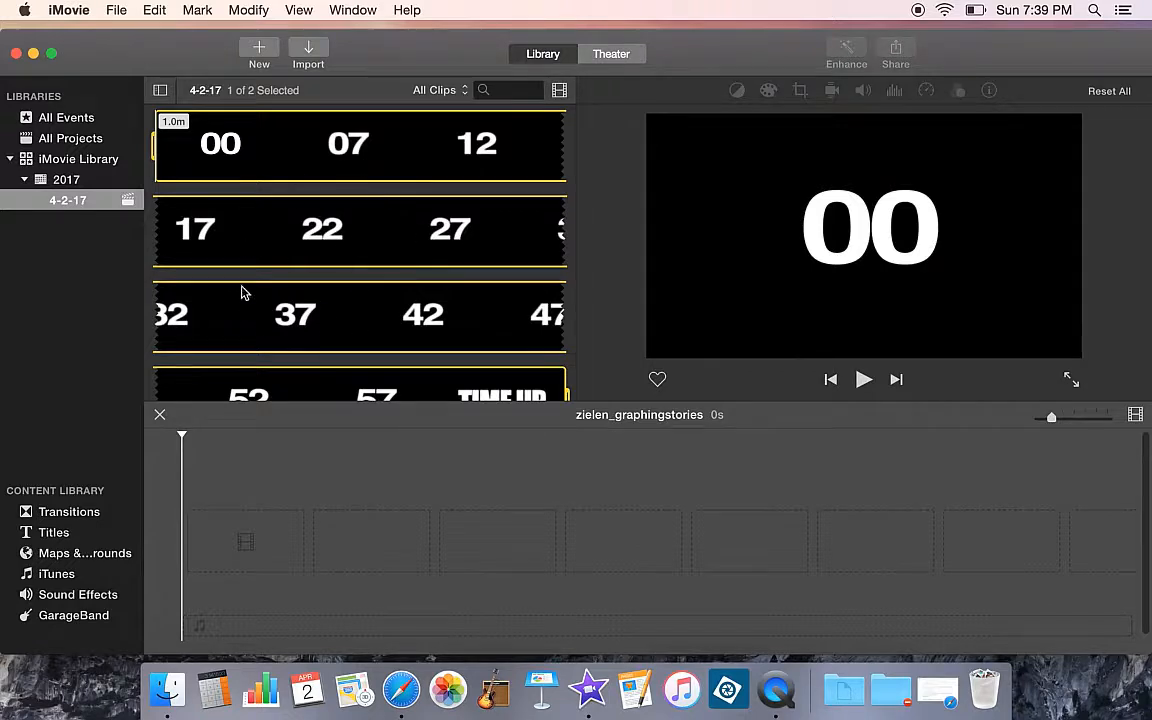
Reopen the Downloads folder in Finder through Spotlight
left_click(869, 614)
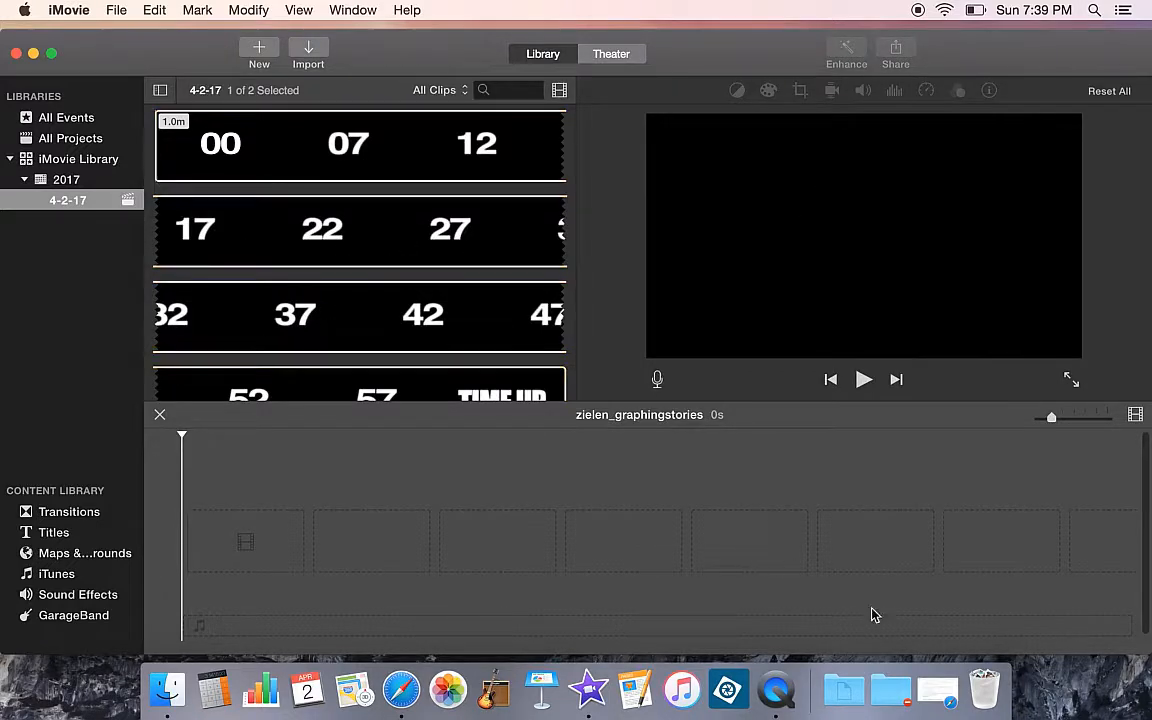
left_click(888, 690)
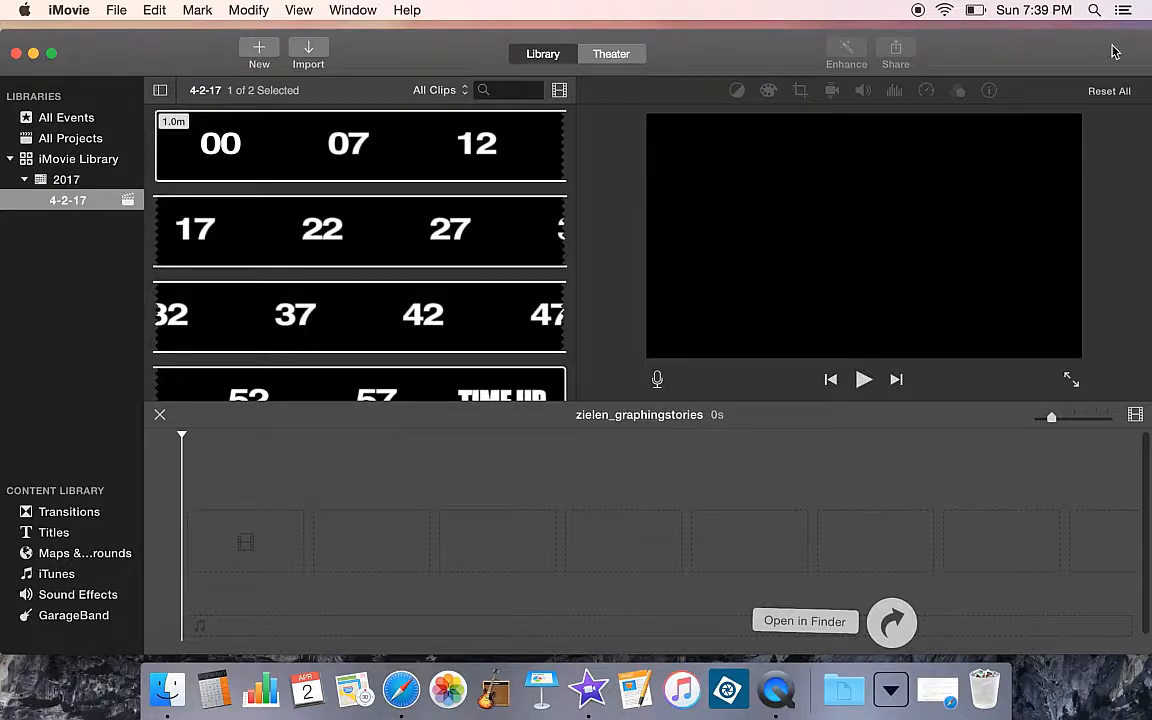
key("super+space")
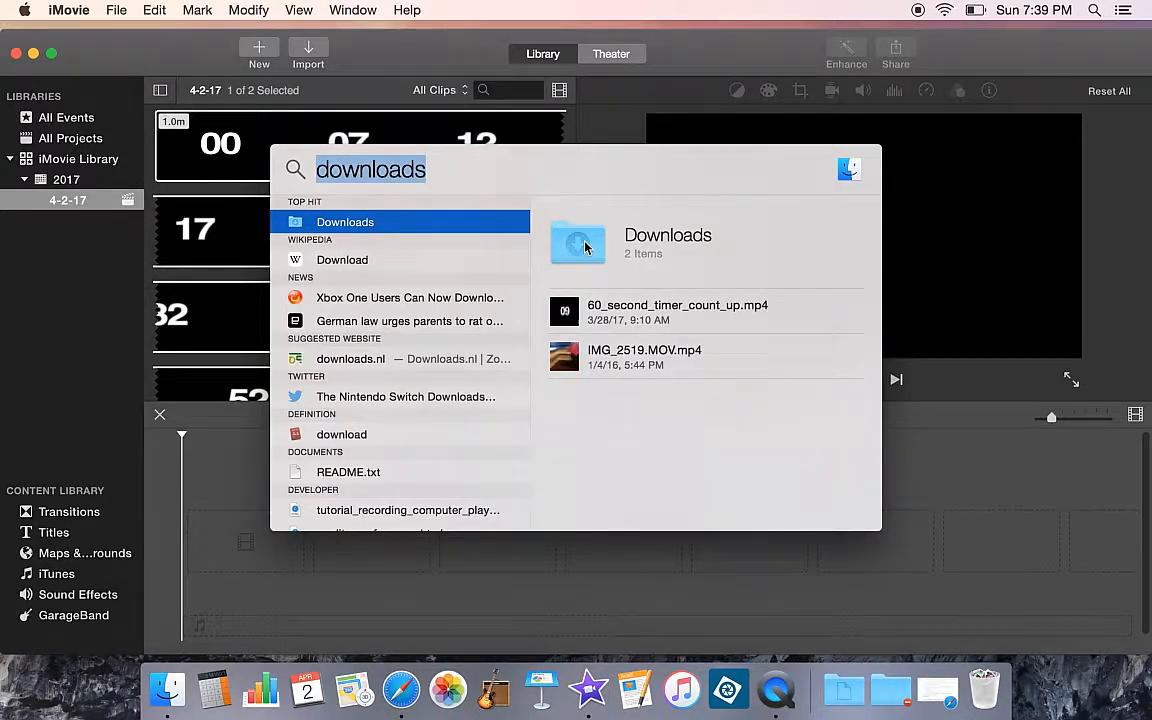
double_click(468, 224)
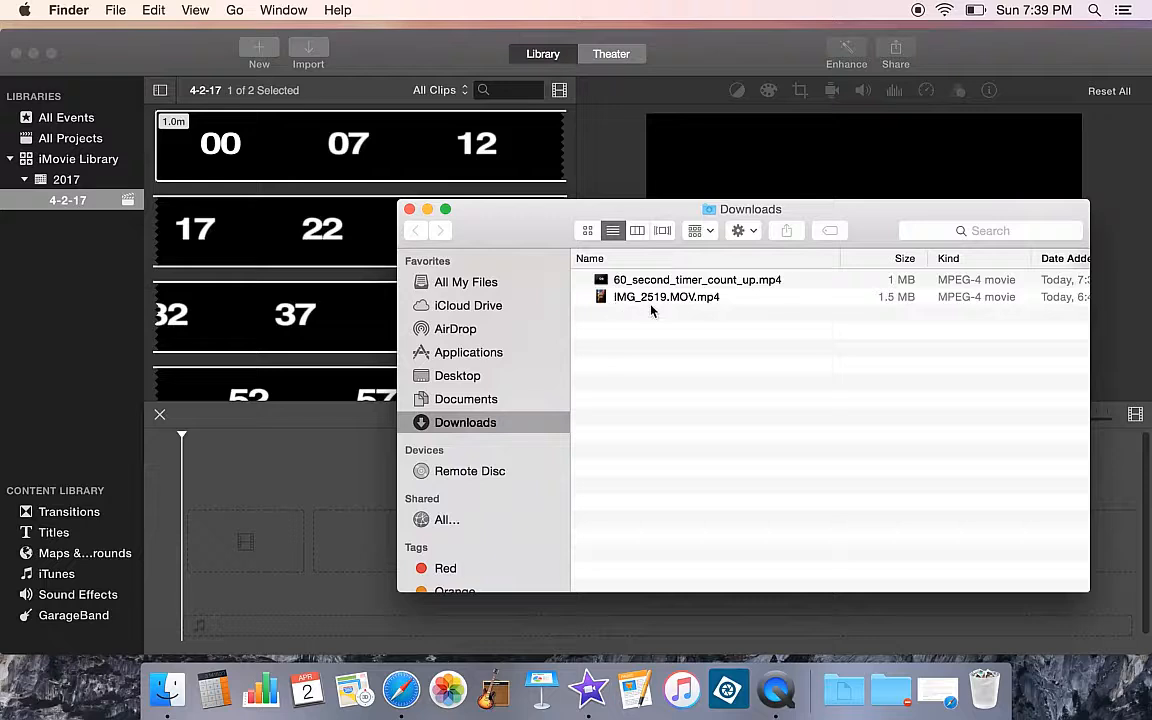
Import IMG_2519.MOV.mp4 from Downloads into the event and add the recorded clip to the project timeline
left_click(680, 299)
left_click_drag(680, 299, 358, 286)
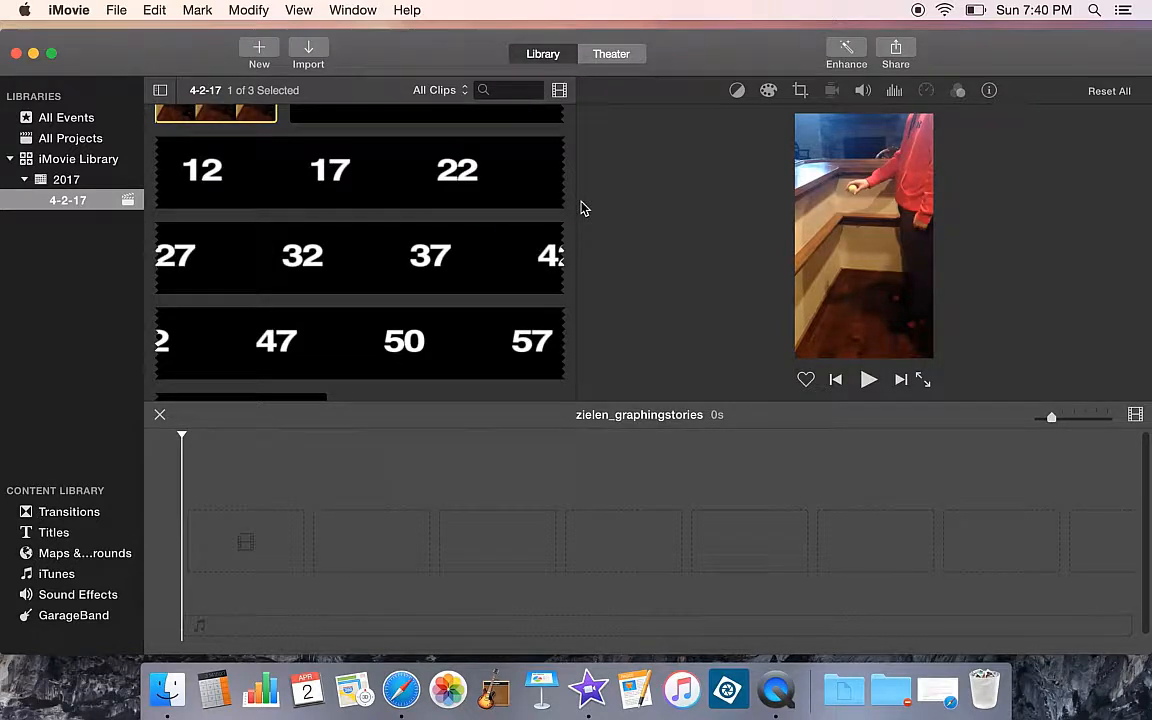
left_click(272, 204)
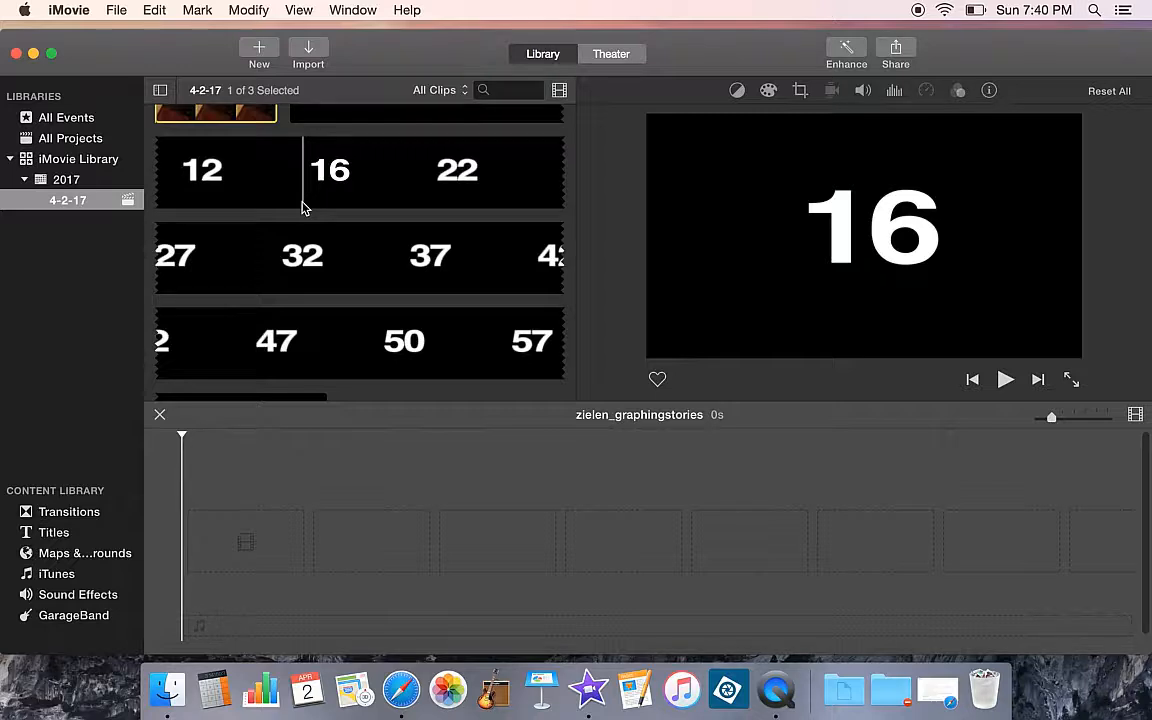
left_click_drag(250, 115, 232, 530)
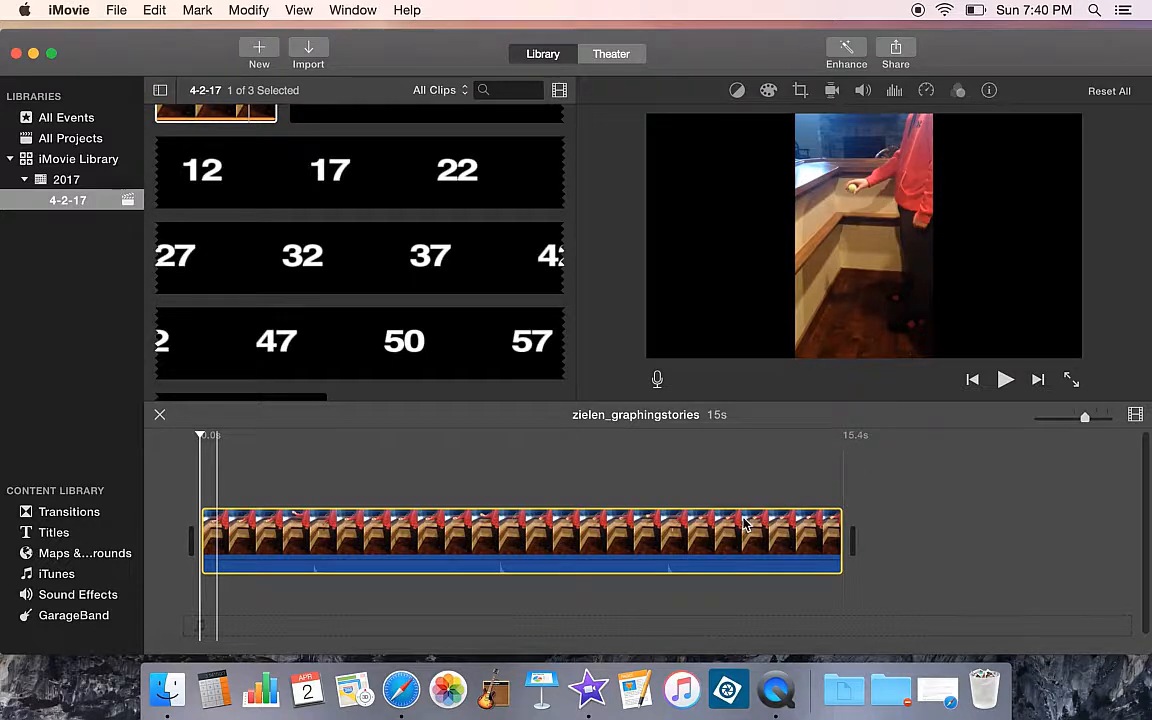
Preview the recorded clip in the timeline by skimming through it and playing it
left_click(893, 511)
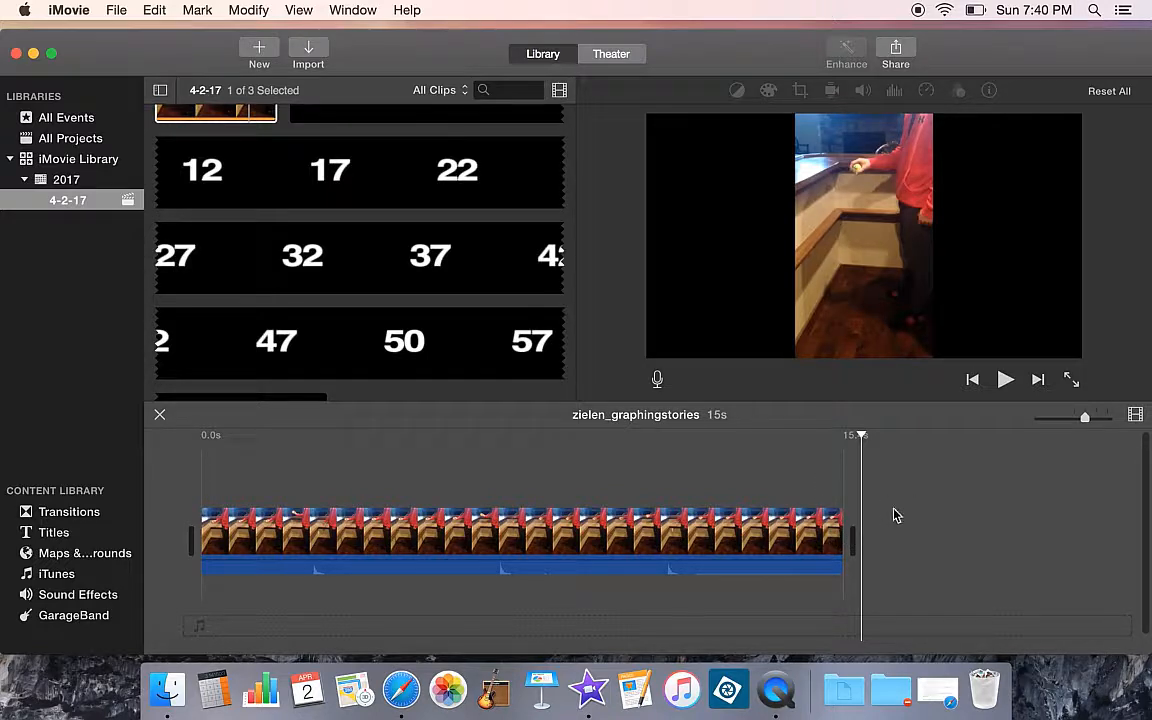
left_click(560, 566)
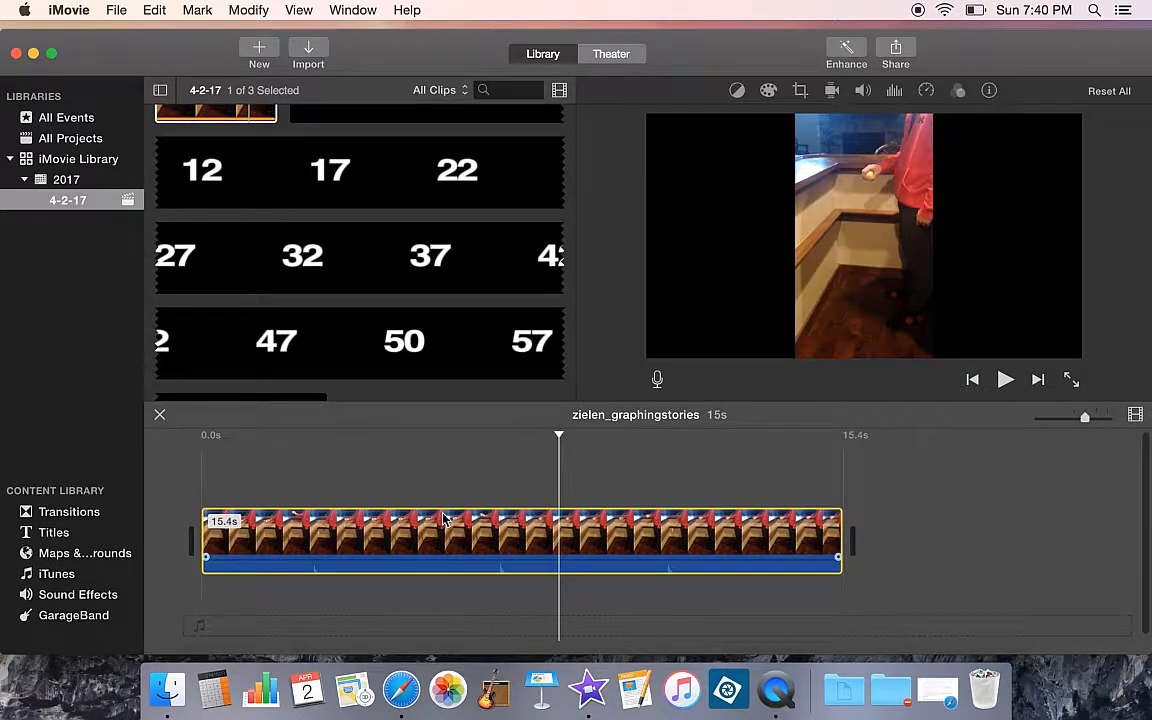
left_click(561, 486)
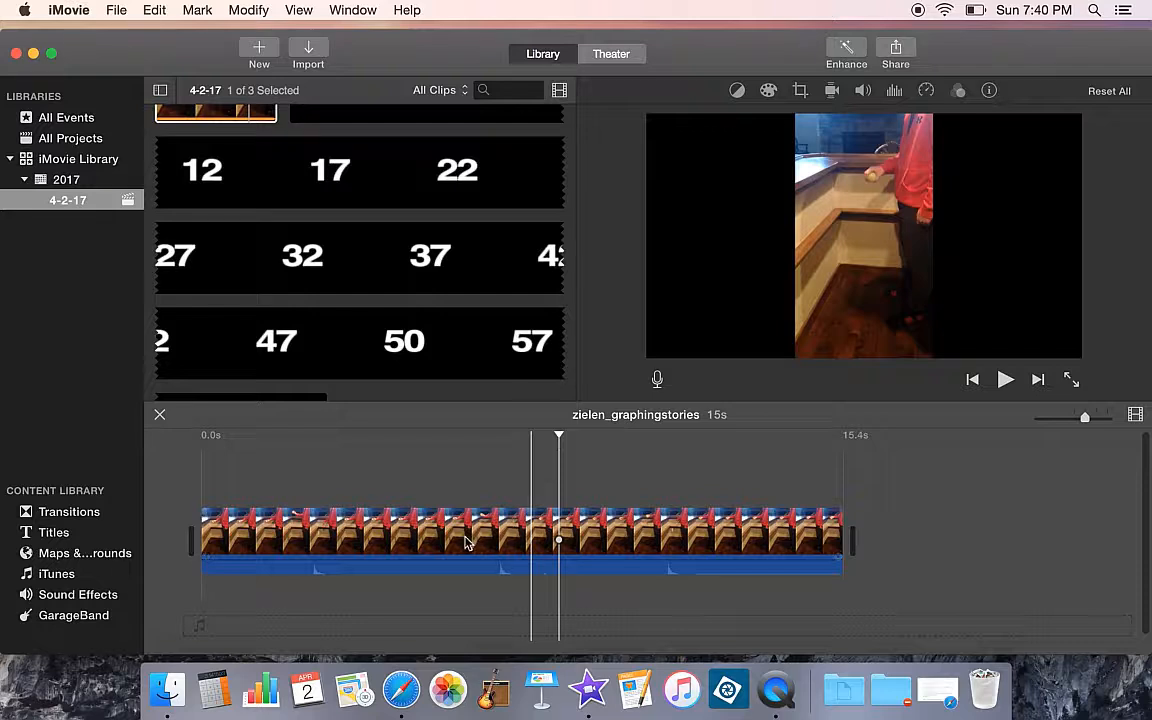
left_click(343, 537)
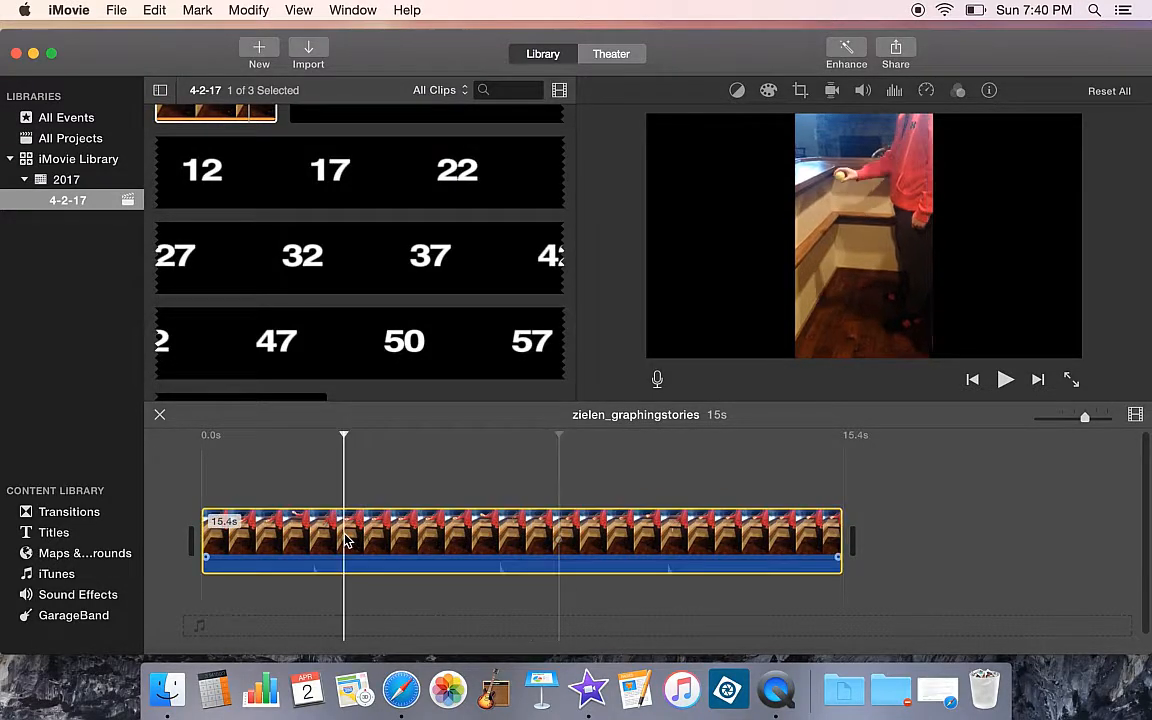
left_click(267, 537)
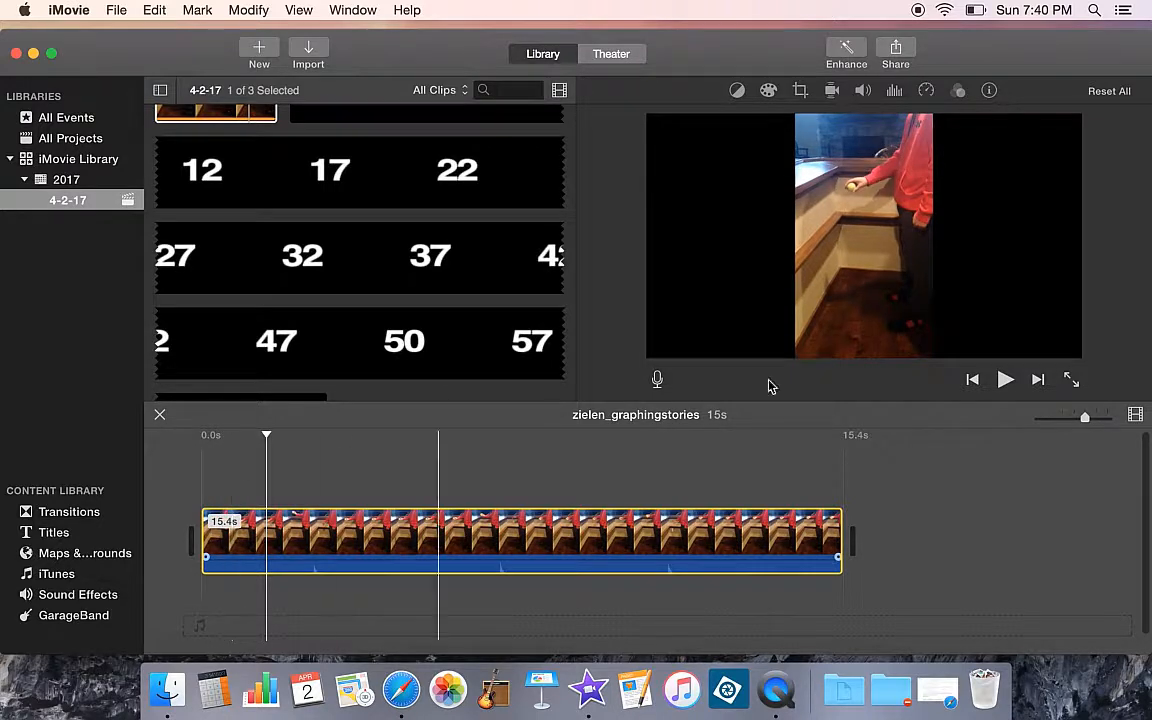
left_click(1004, 381)
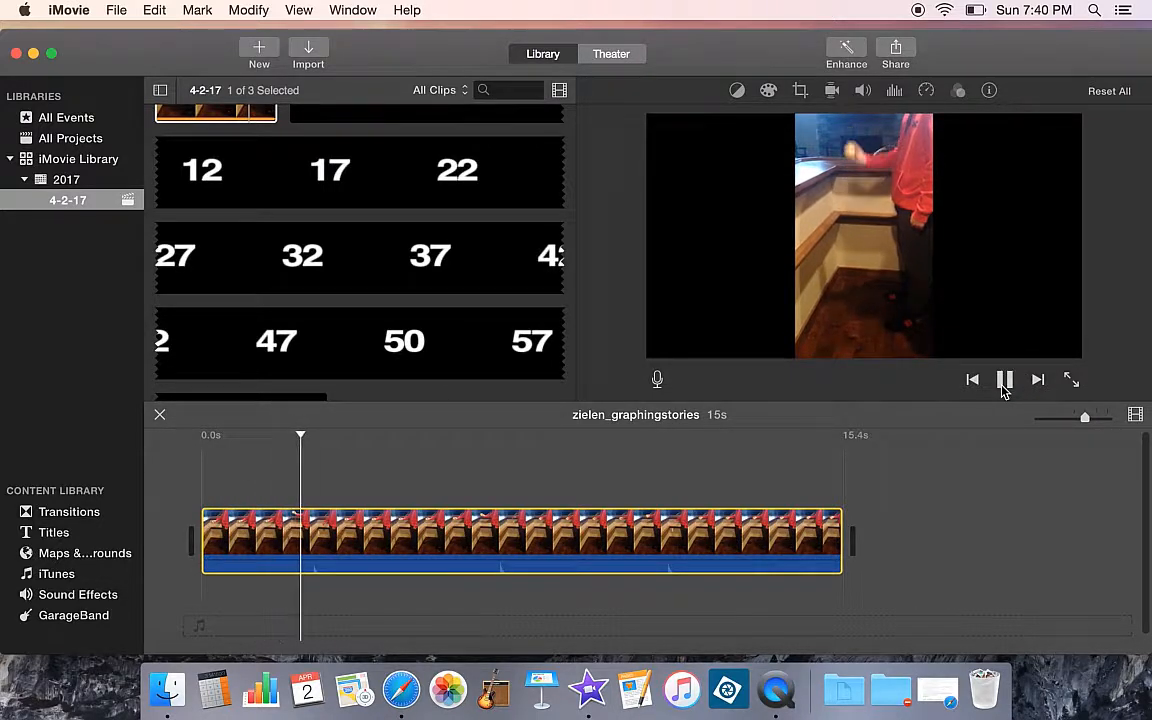
left_click(1003, 385)
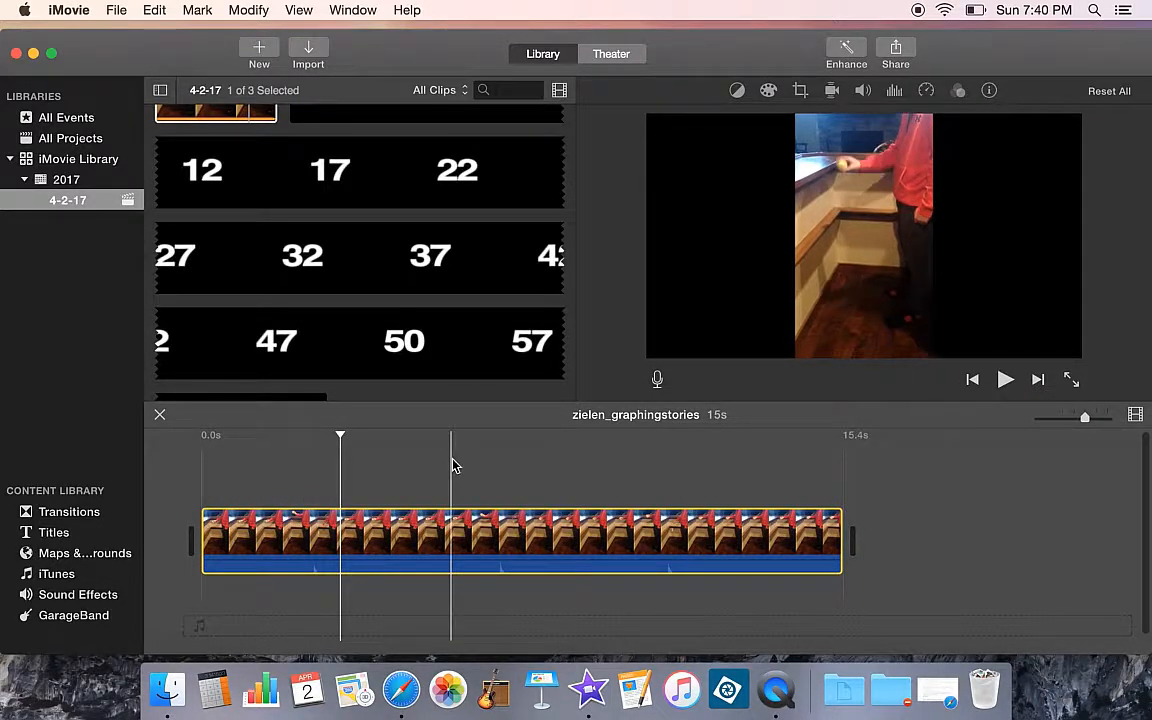
left_click(204, 513)
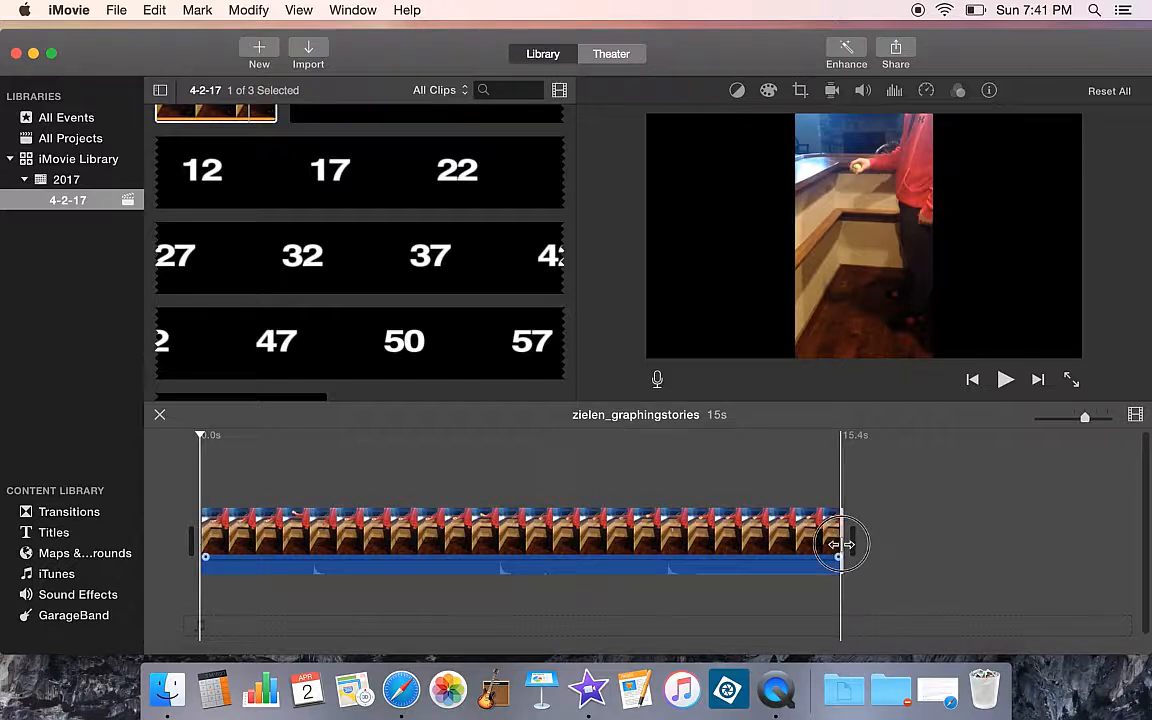
left_click_drag(842, 547, 652, 544)
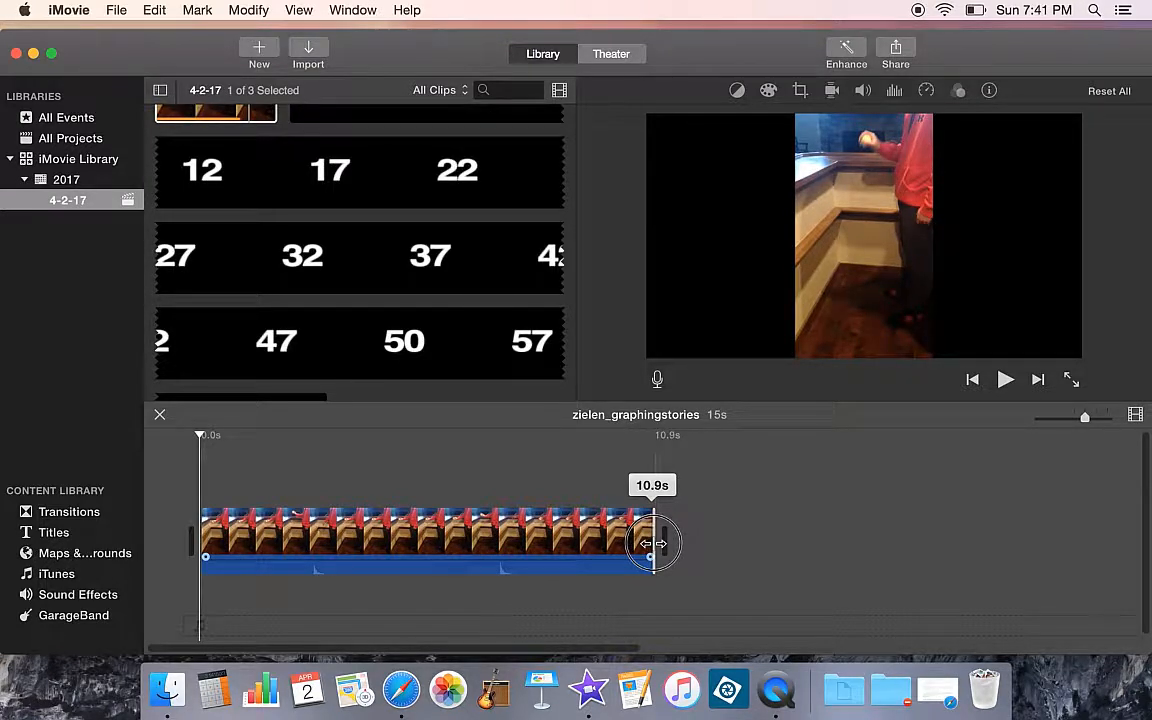
left_click_drag(652, 544, 825, 540)
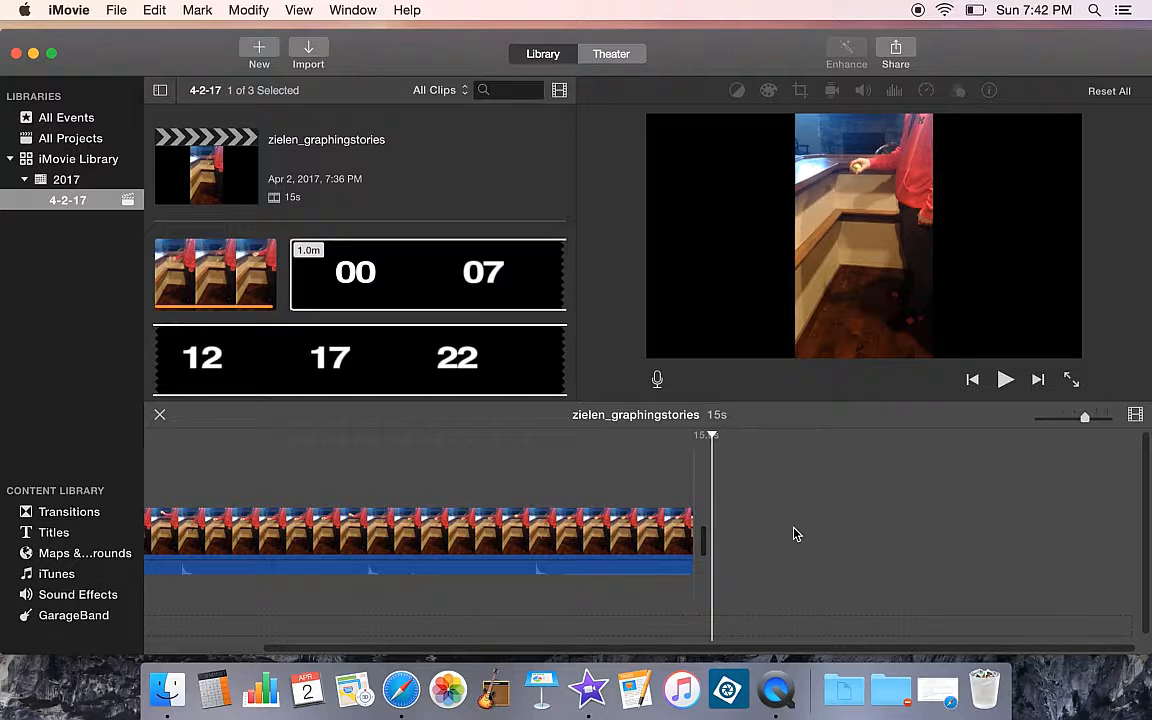
Append the count-up timer clip to the timeline after the recorded clip
left_click(380, 273)
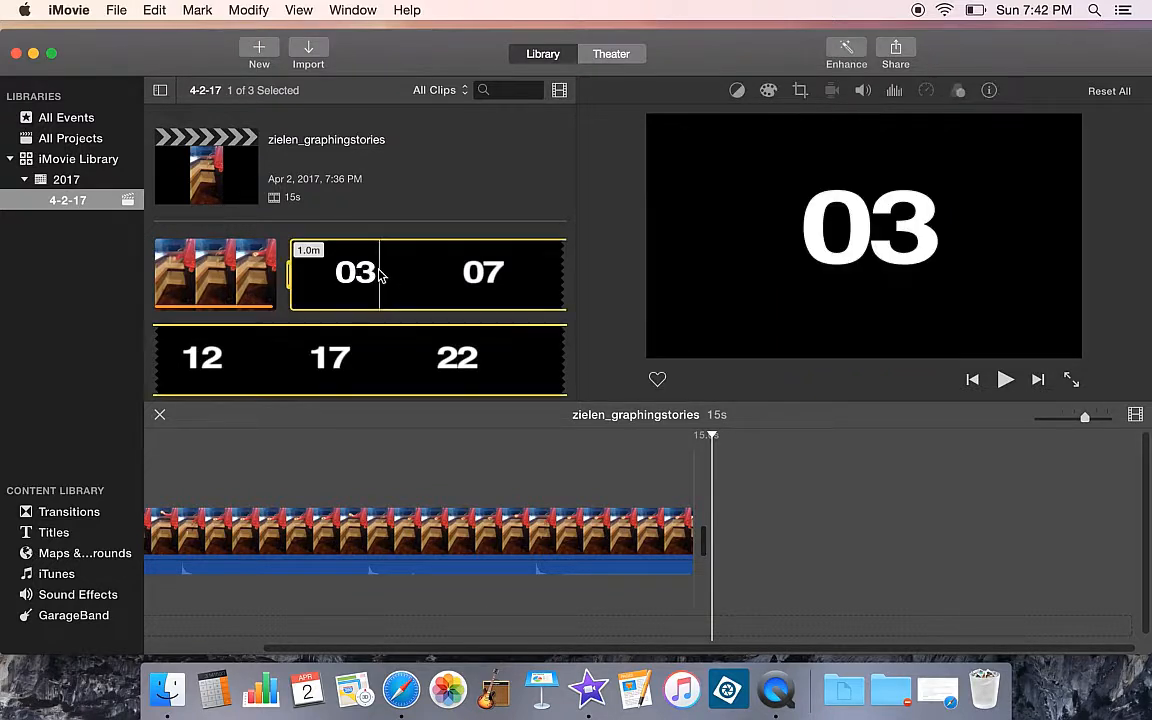
scroll(360, 352, "down", 5)
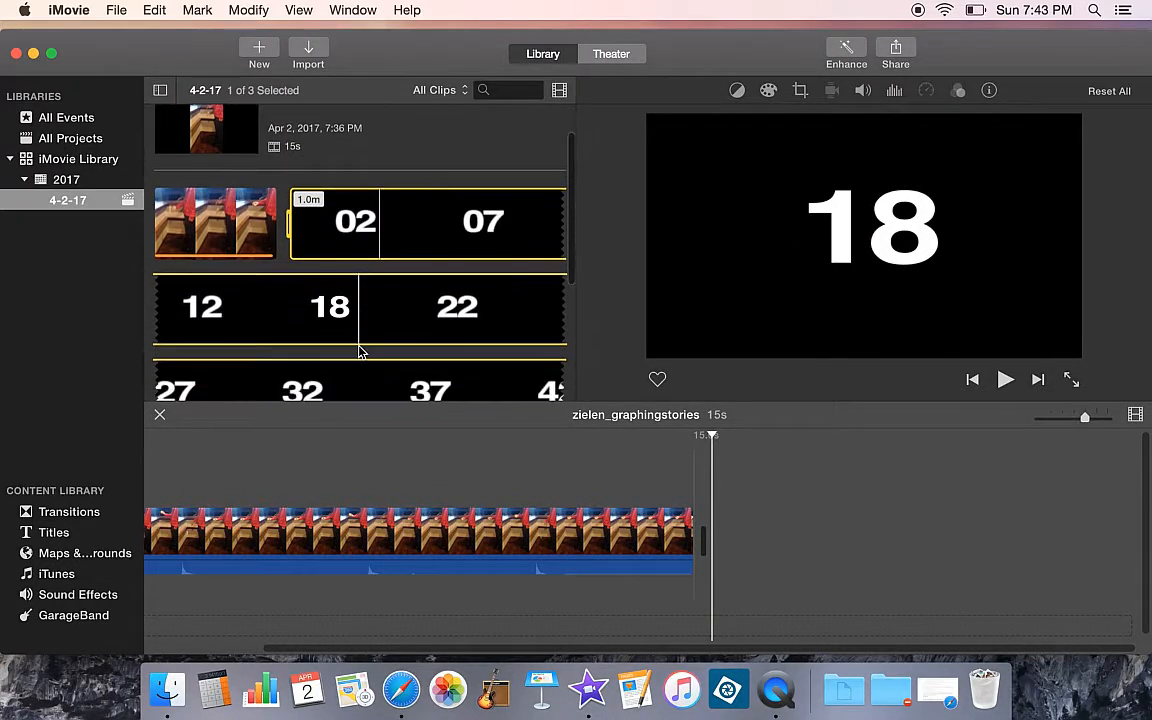
scroll(386, 240, "up", 5)
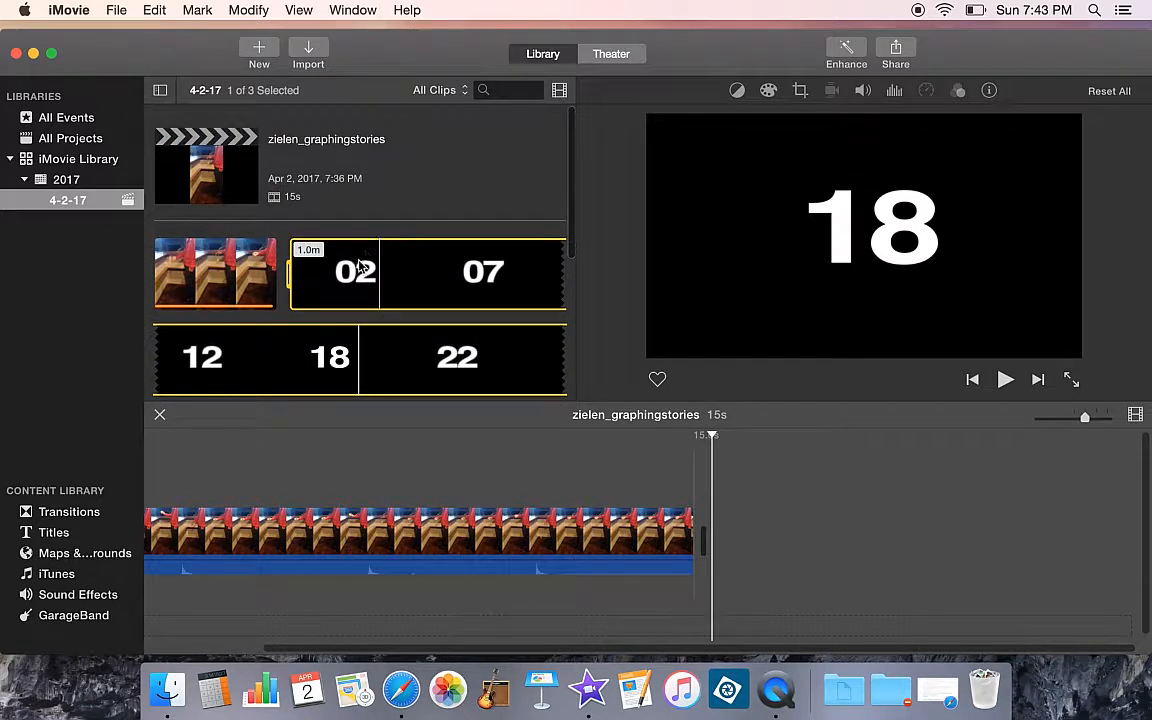
left_click_drag(360, 265, 722, 548)
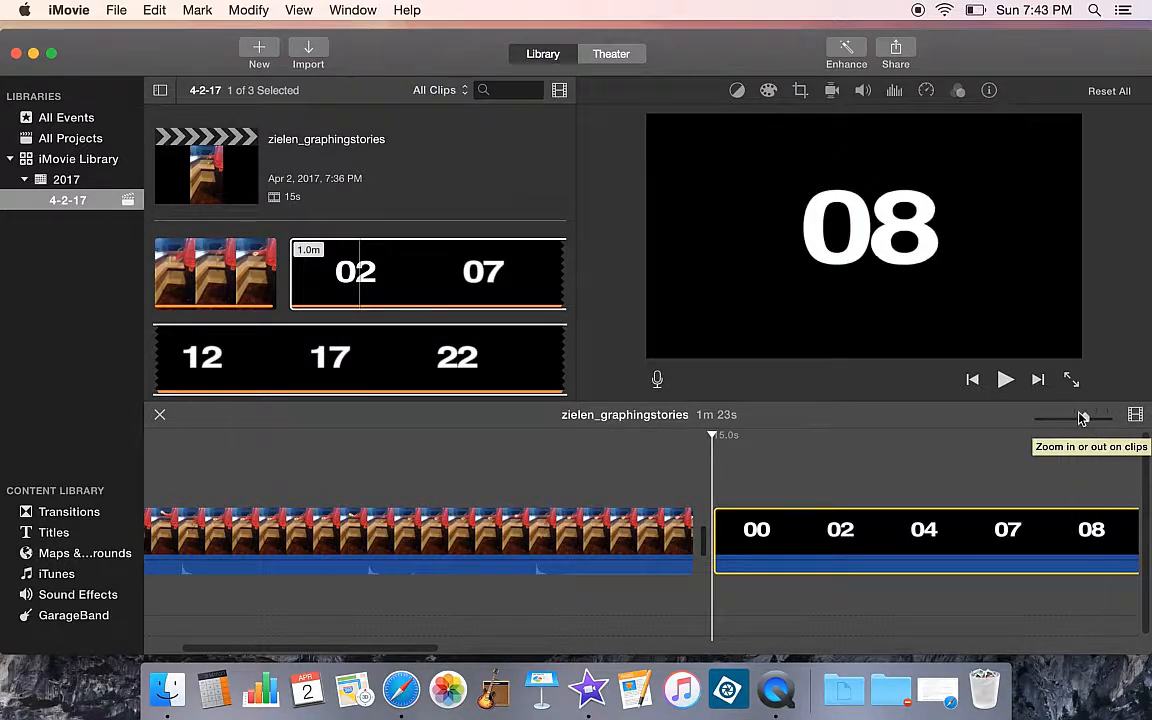
Trim the end of the timer clip to about 16 seconds
left_click_drag(1085, 424, 1049, 424)
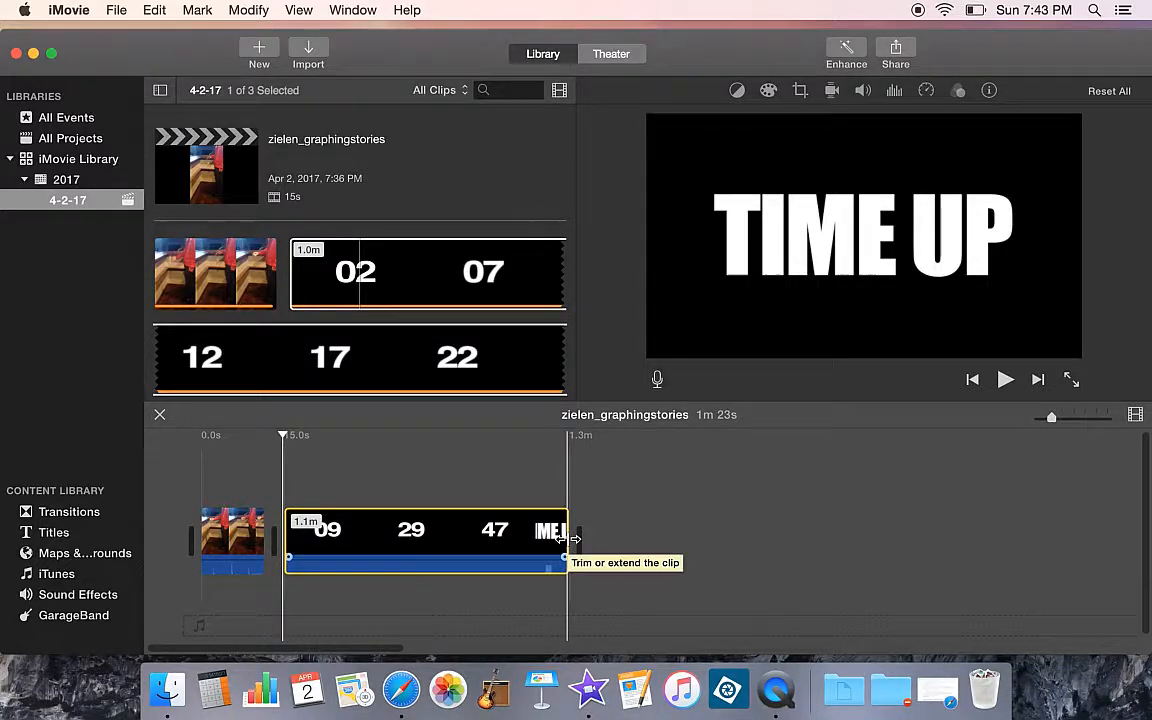
left_click_drag(567, 540, 345, 533)
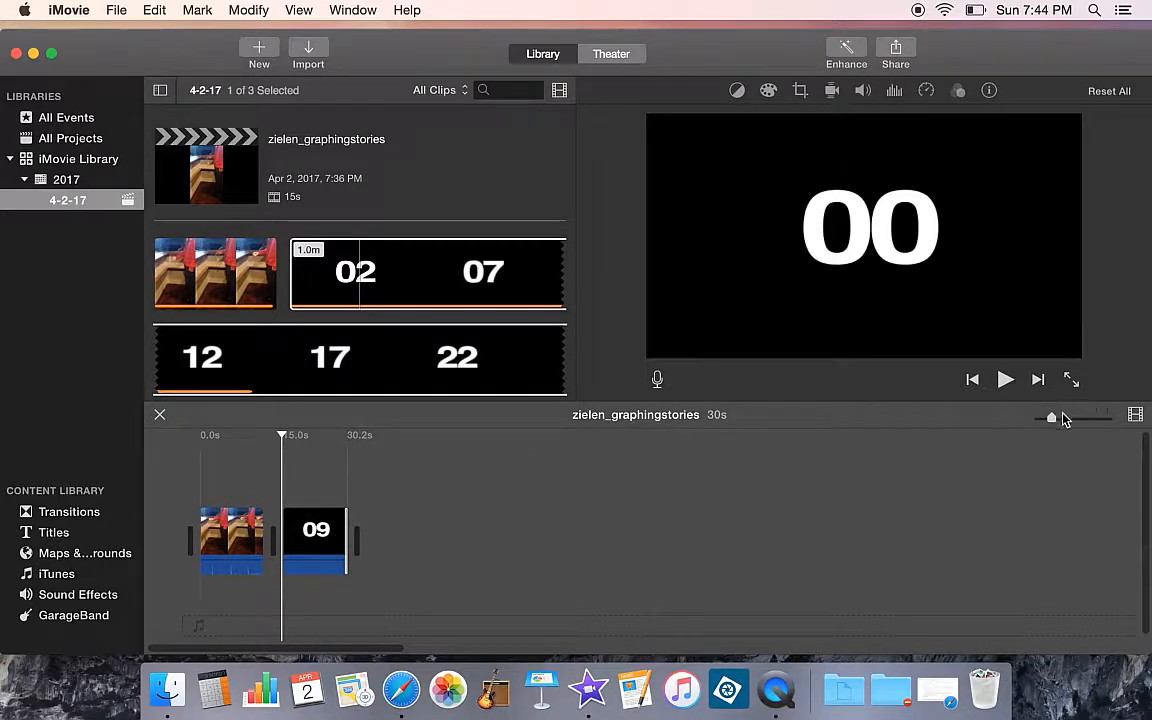
mouse_move(1063, 418)
left_mouse_down()
mouse_move(1098, 422)
mouse_move(1084, 418)
left_mouse_up()
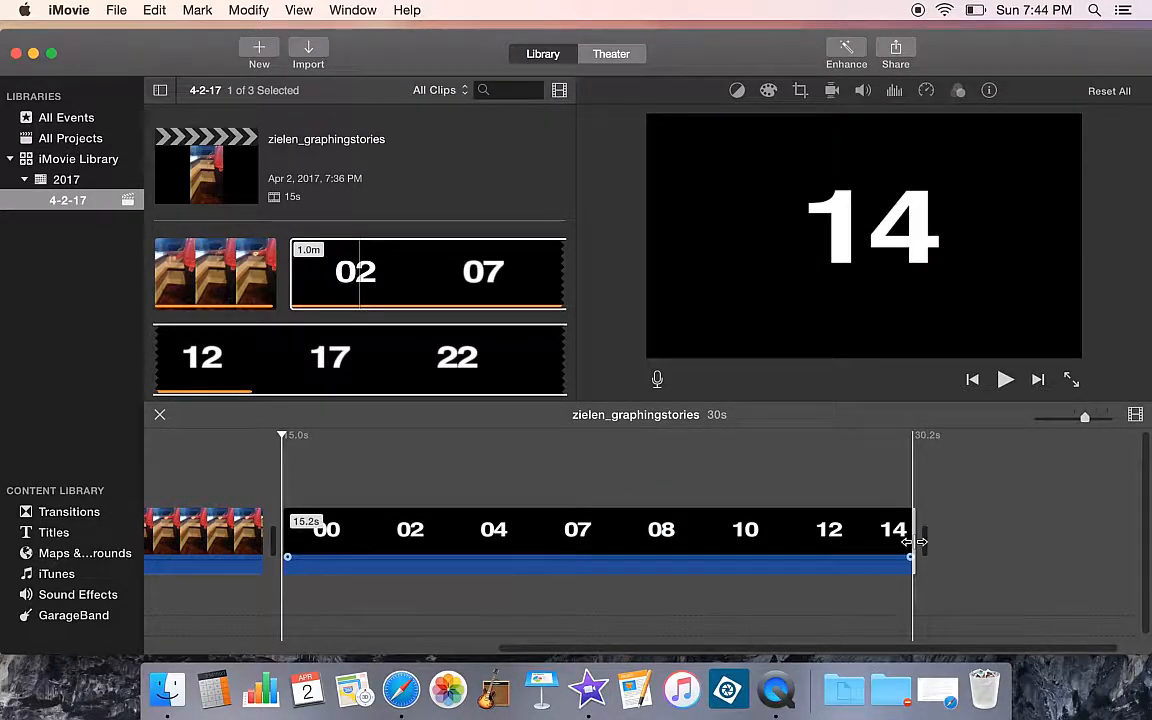
left_click_drag(912, 541, 948, 547)
Move the timer clip above the recorded clip so it overlays it from the start
left_click_drag(707, 650, 484, 655)
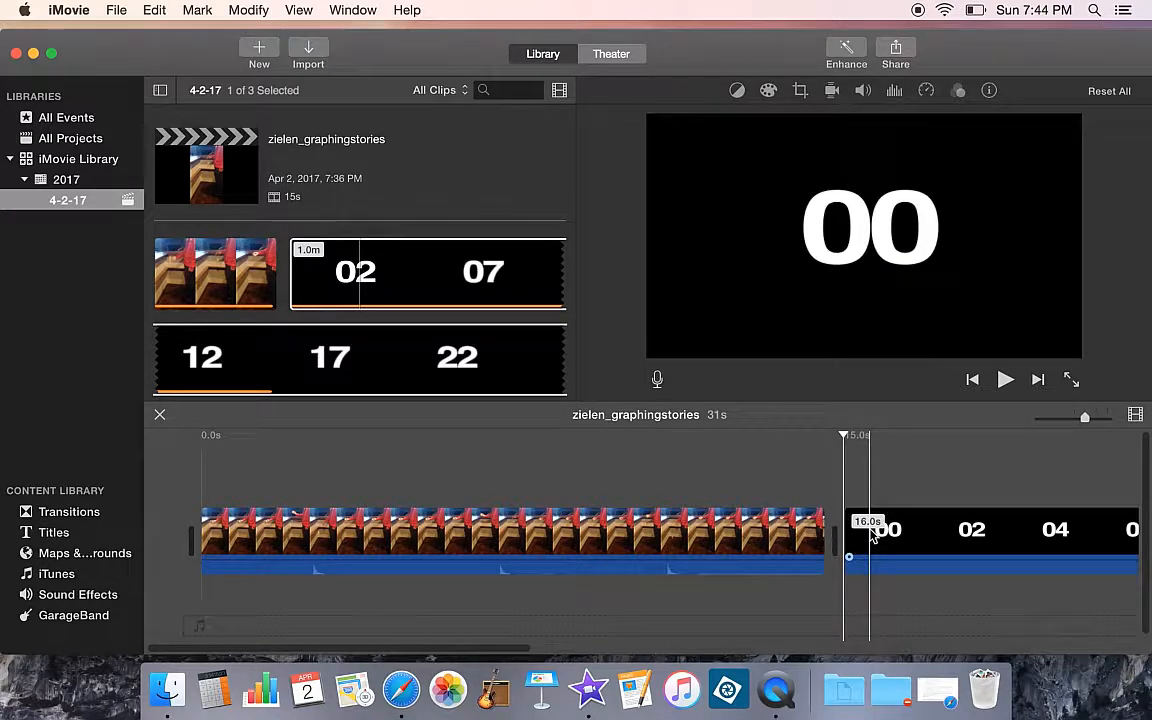
left_click_drag(900, 514, 264, 470)
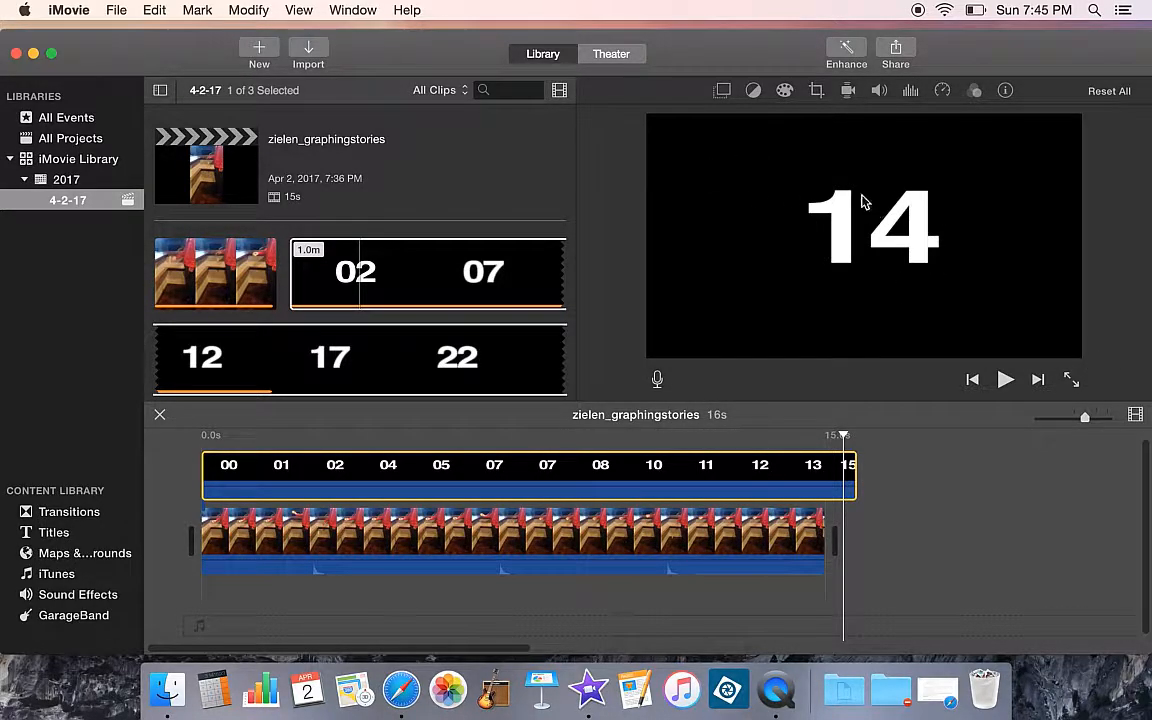
Crop the timer clip with Crop to Fill, framing tightly around the number, and apply the crop
left_click(816, 91)
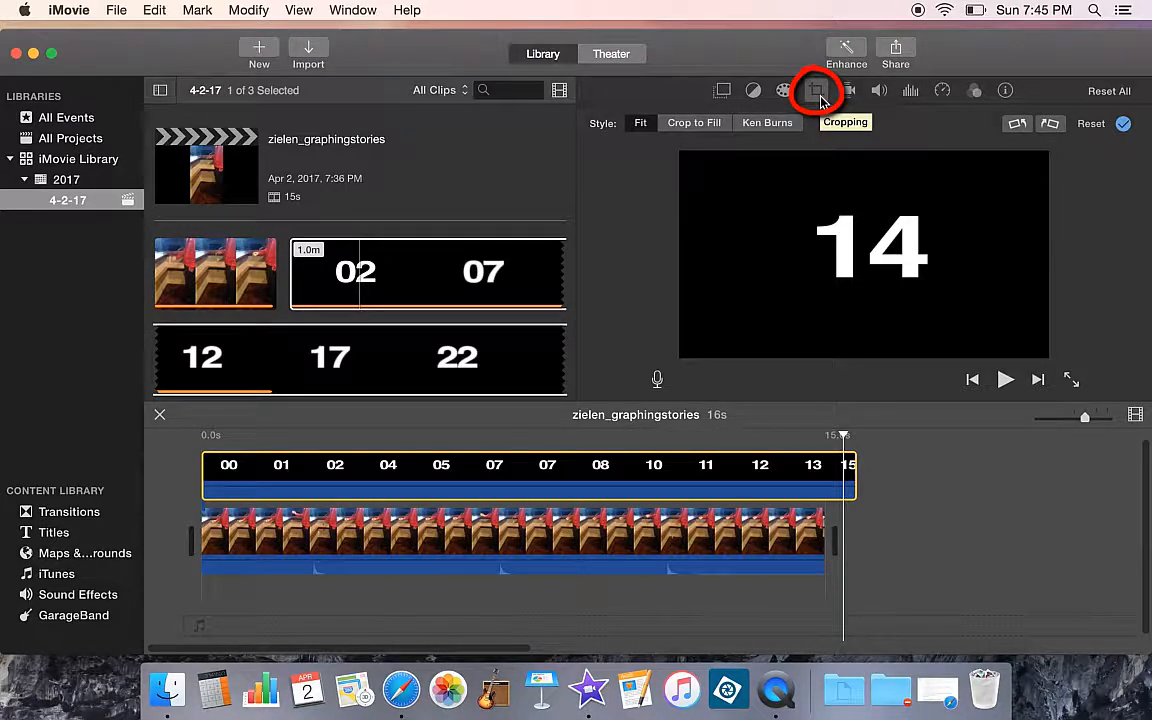
left_click(691, 126)
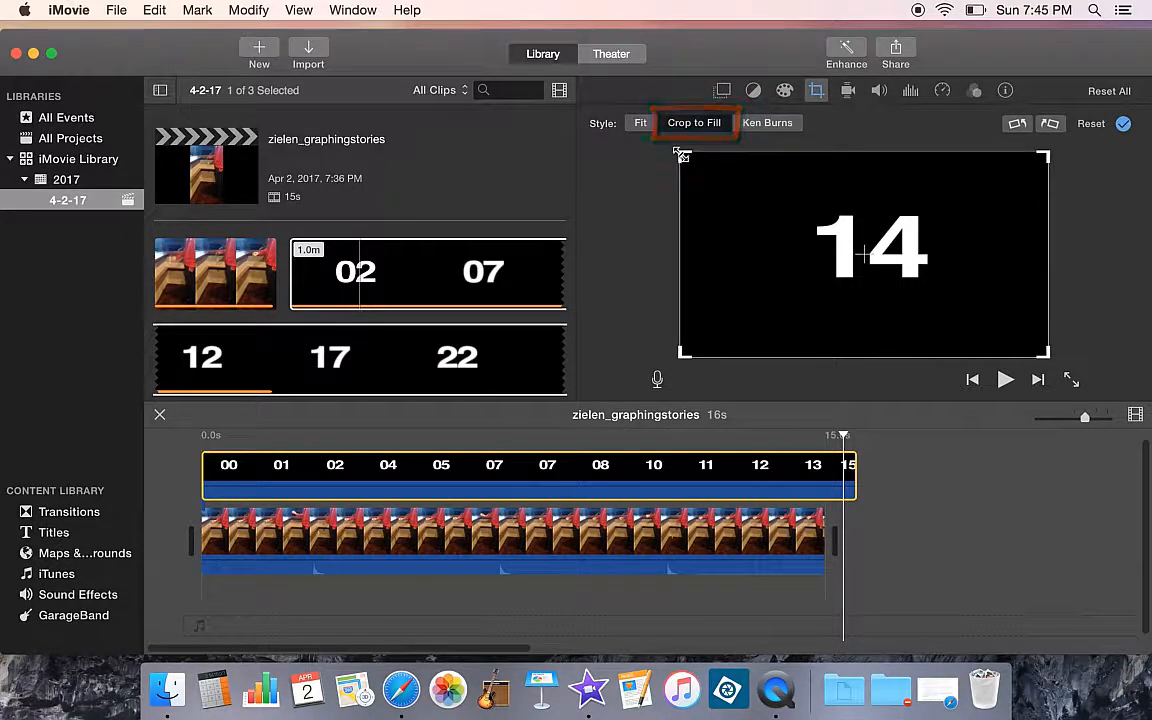
left_click_drag(684, 155, 794, 257)
left_click_drag(966, 310, 871, 255)
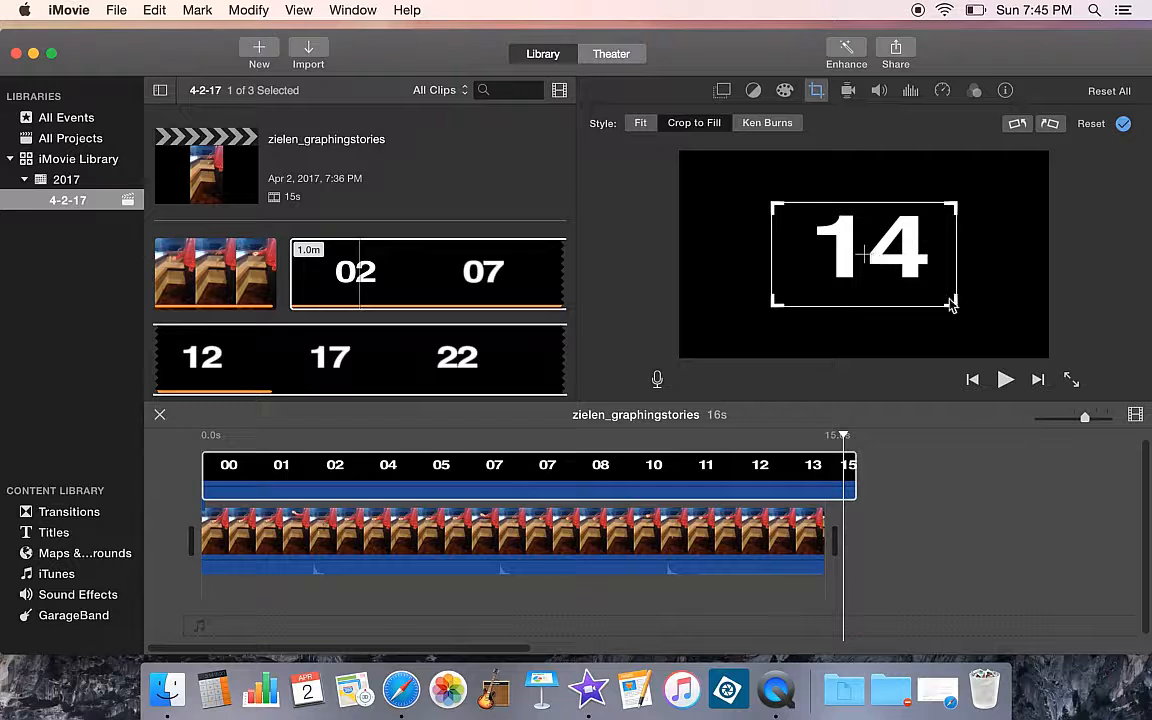
left_click_drag(953, 302, 935, 292)
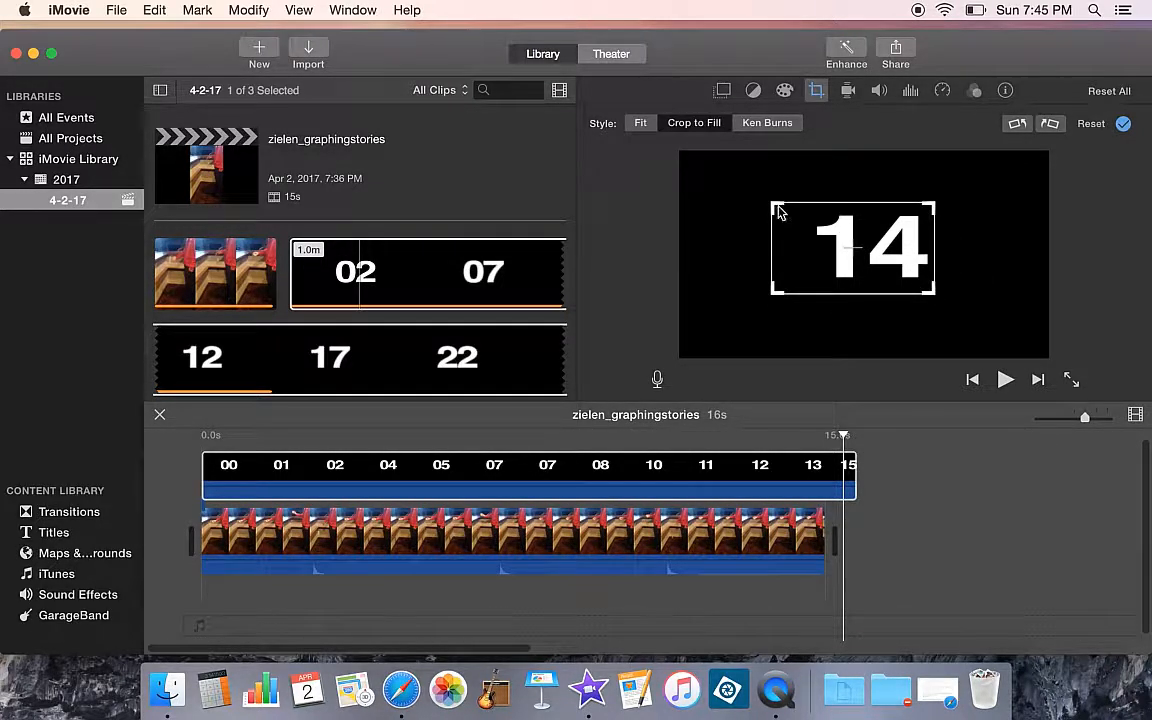
mouse_move(778, 210)
left_mouse_down()
mouse_move(810, 226)
mouse_move(797, 216)
left_mouse_up()
left_click_drag(868, 255, 880, 256)
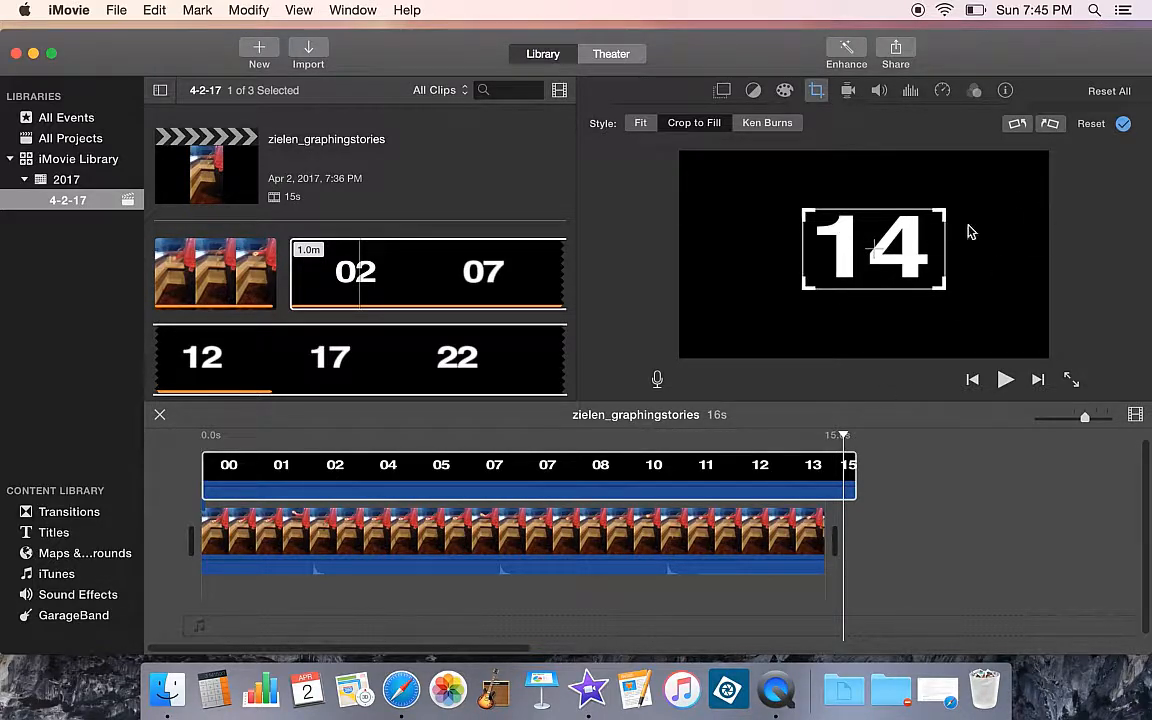
left_click(1124, 124)
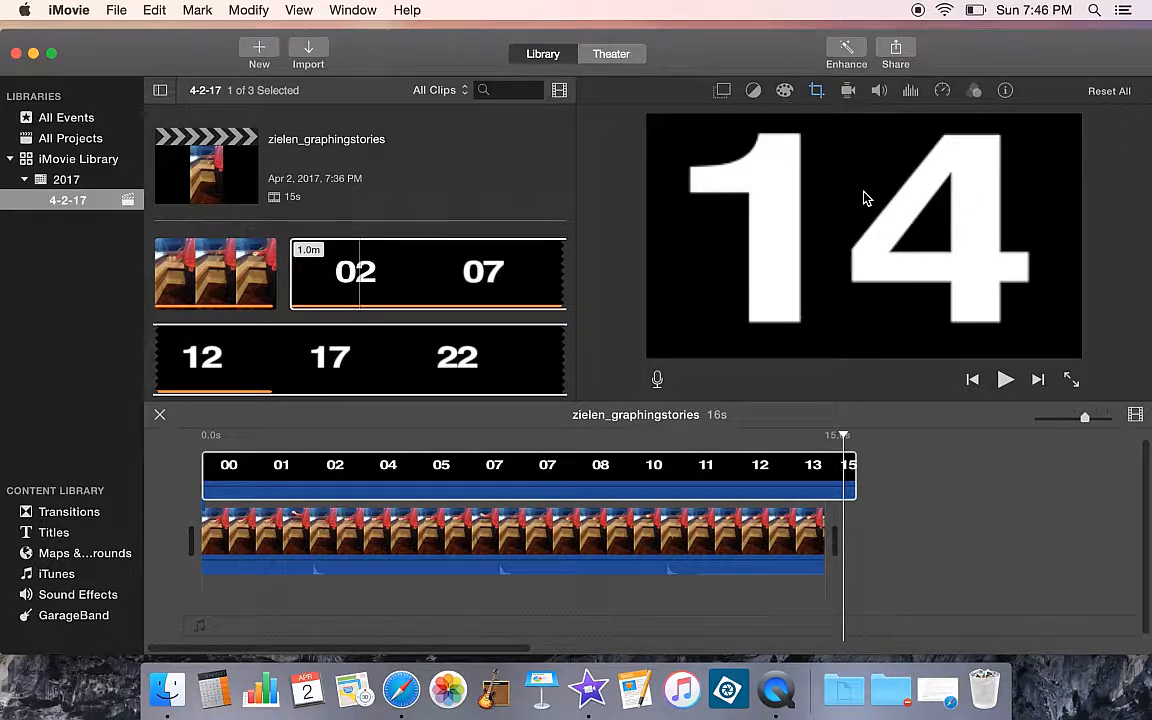
Set the timer clip's video overlay style to Picture in Picture
left_click(722, 92)
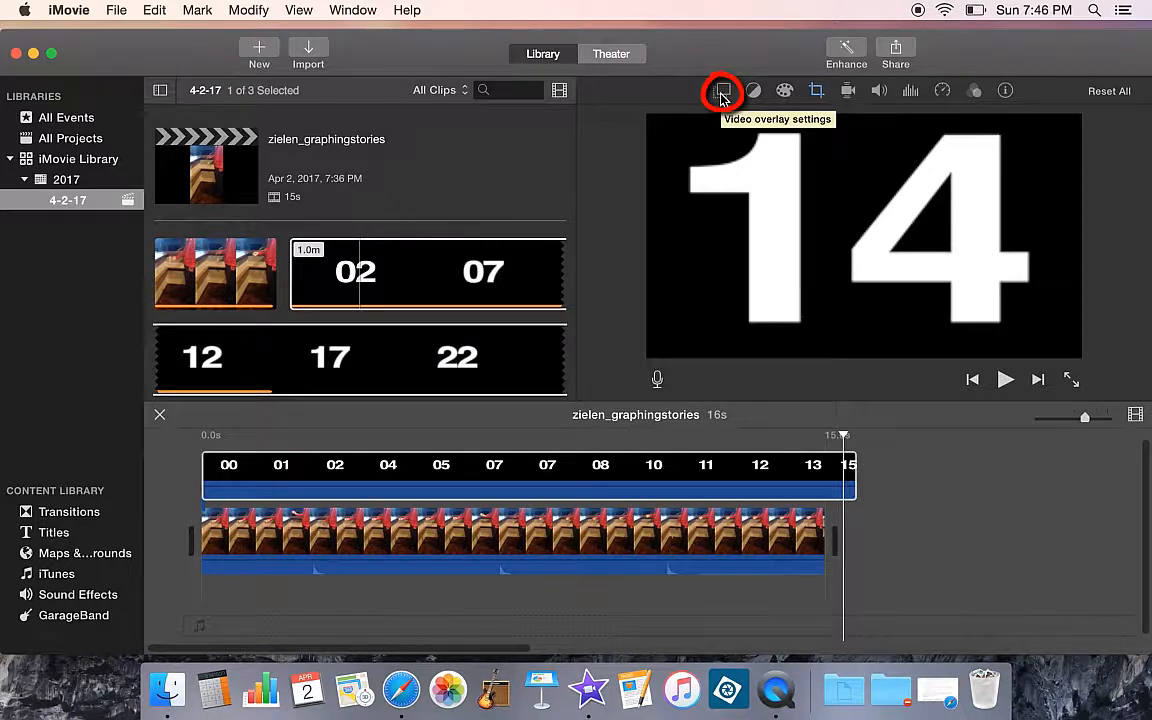
left_click(722, 95)
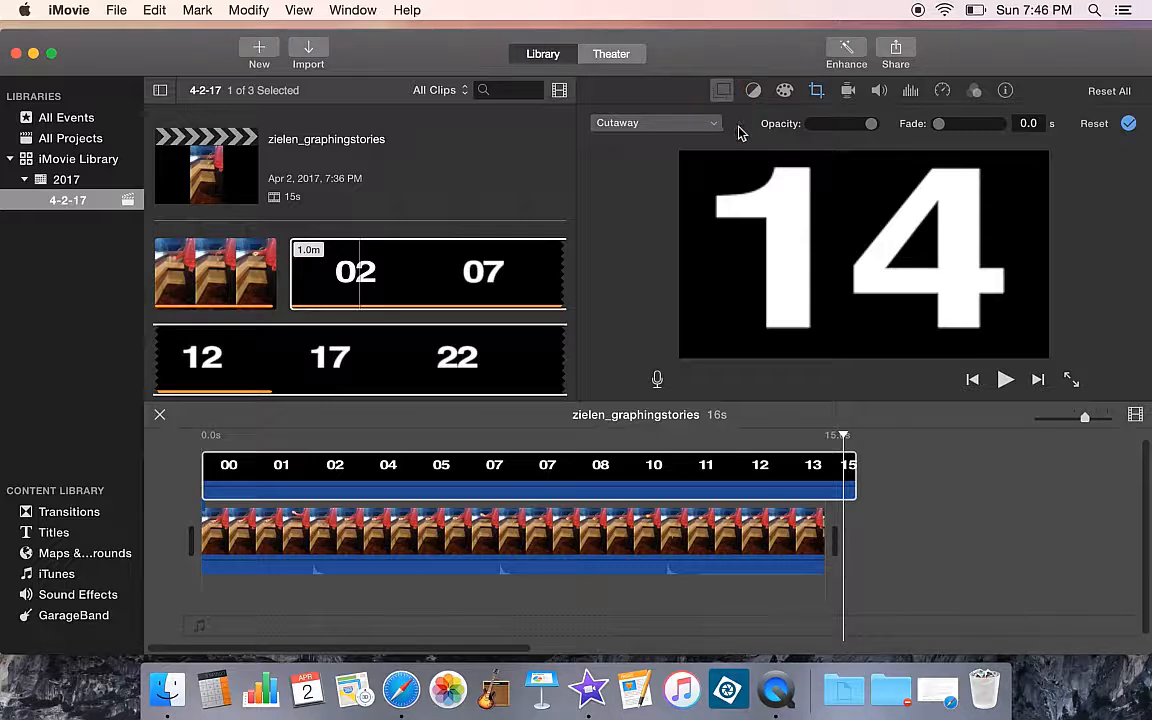
left_click(716, 126)
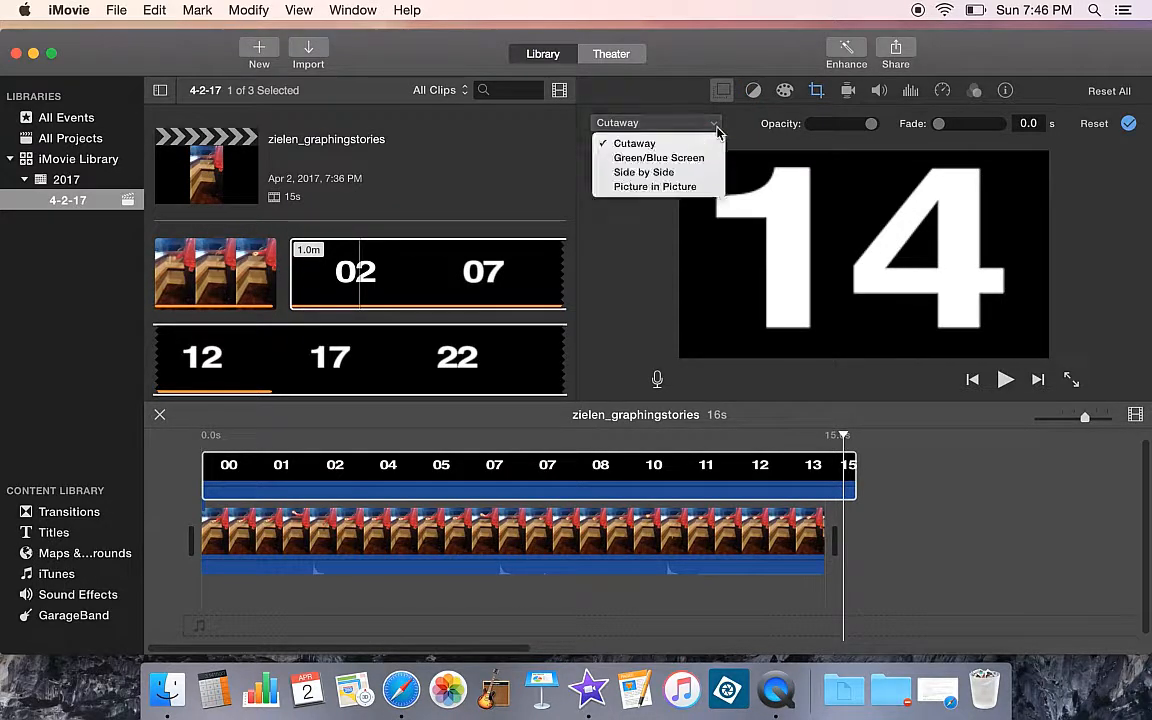
left_click(647, 195)
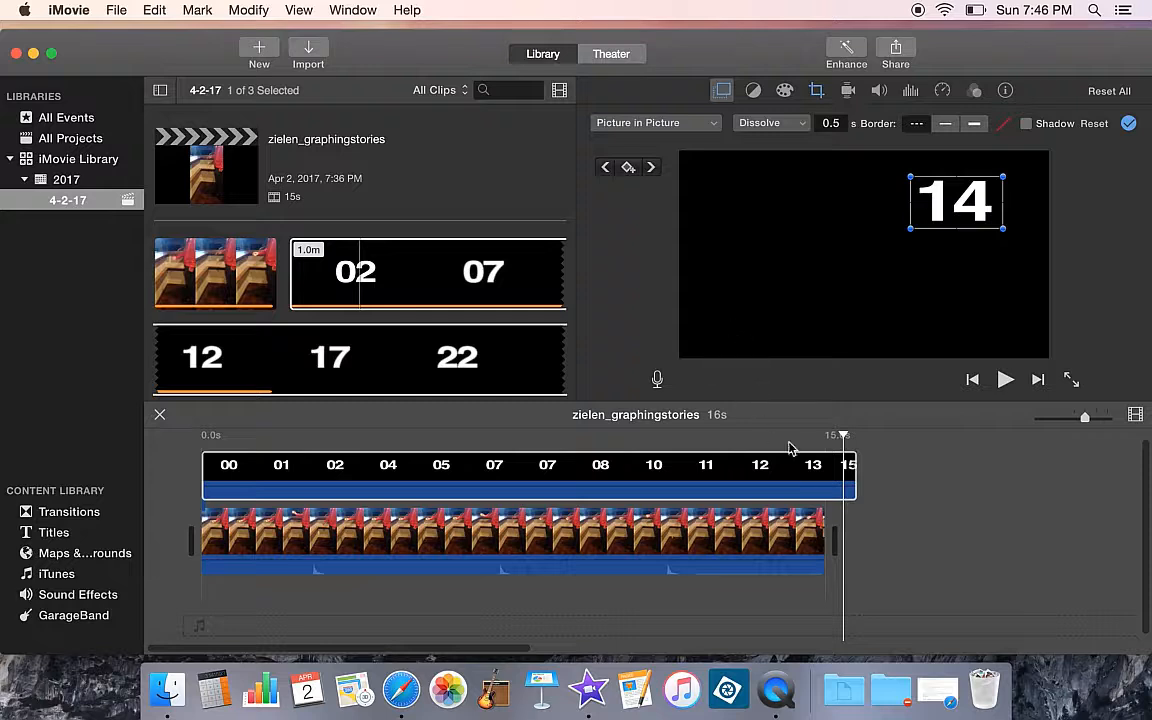
Move and shrink the picture-in-picture timer into the lower-left corner of the frame
left_click(761, 465)
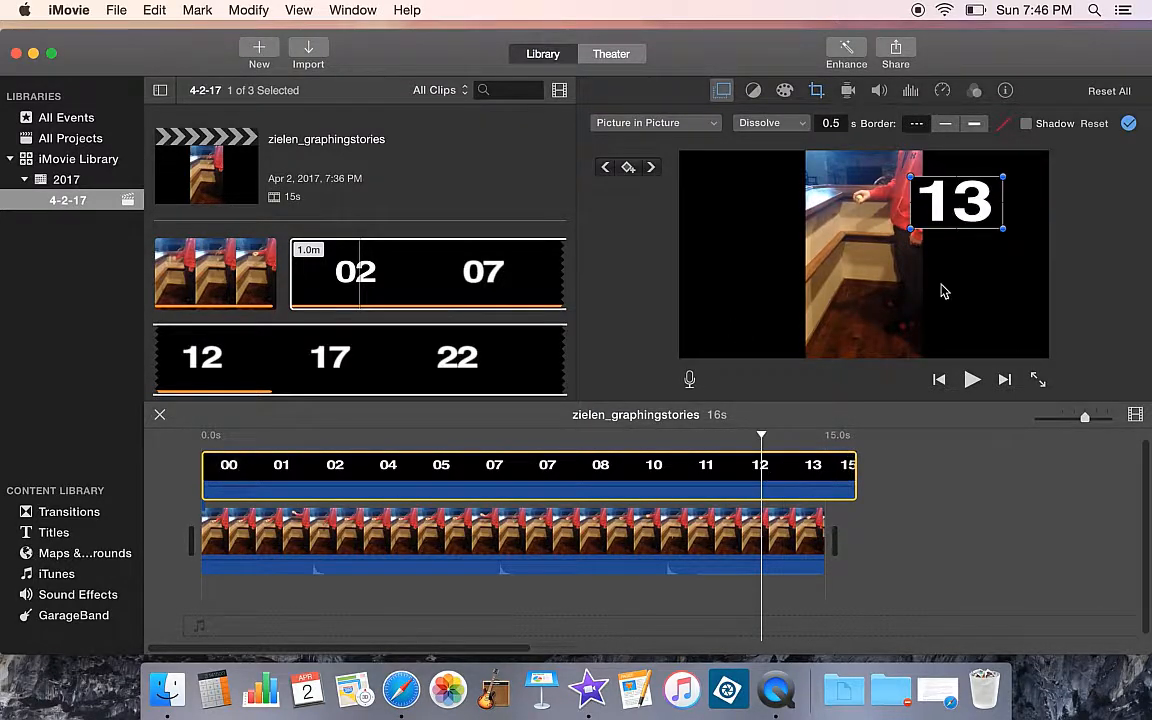
left_click_drag(932, 190, 861, 342)
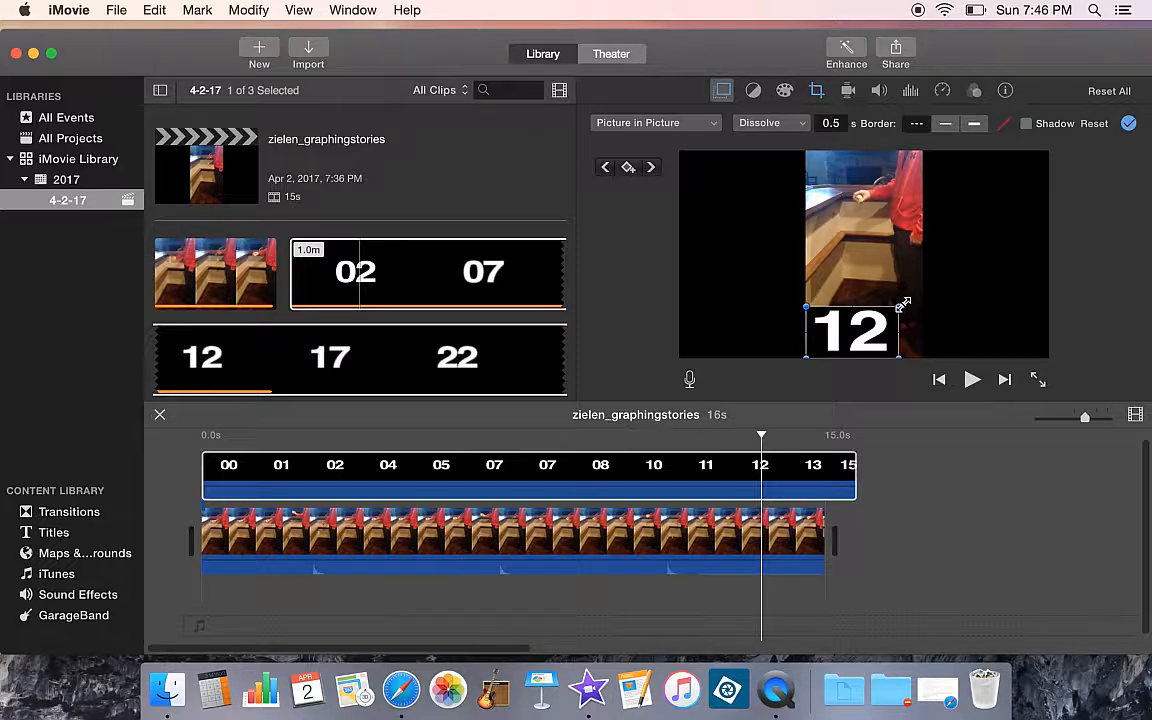
left_click_drag(875, 323, 778, 343)
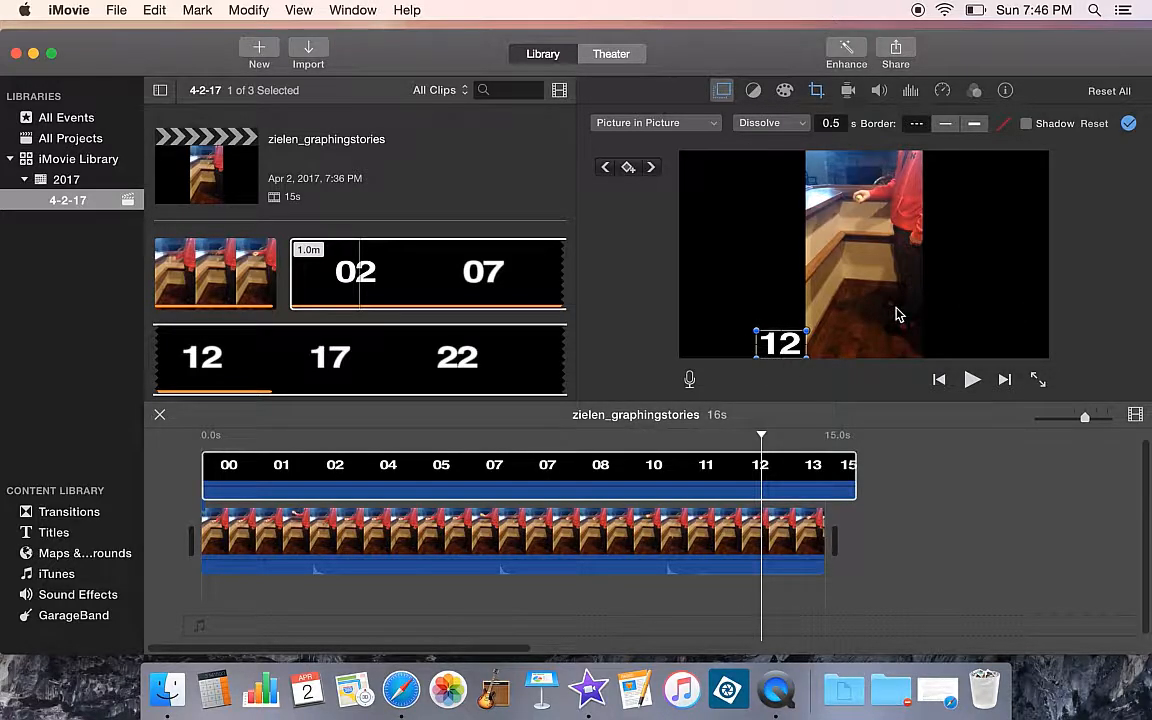
Play back the project from the start to check the timer overlay on the recorded clip
left_click_drag(735, 481, 620, 484)
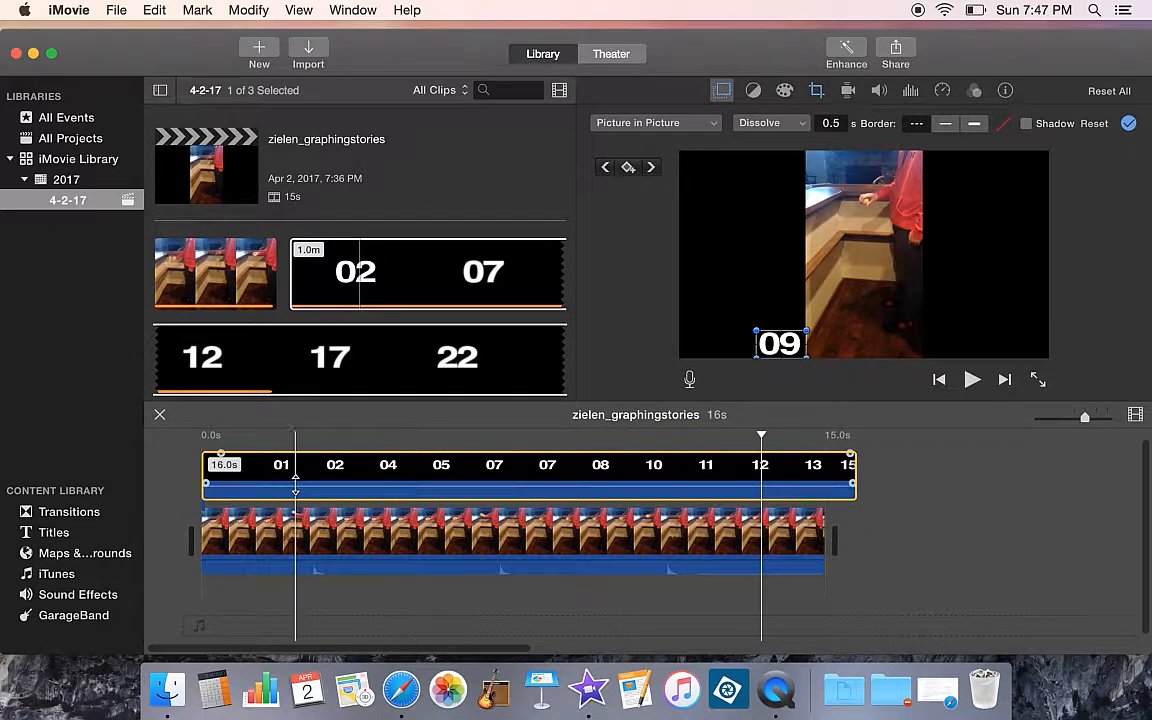
left_click(239, 445)
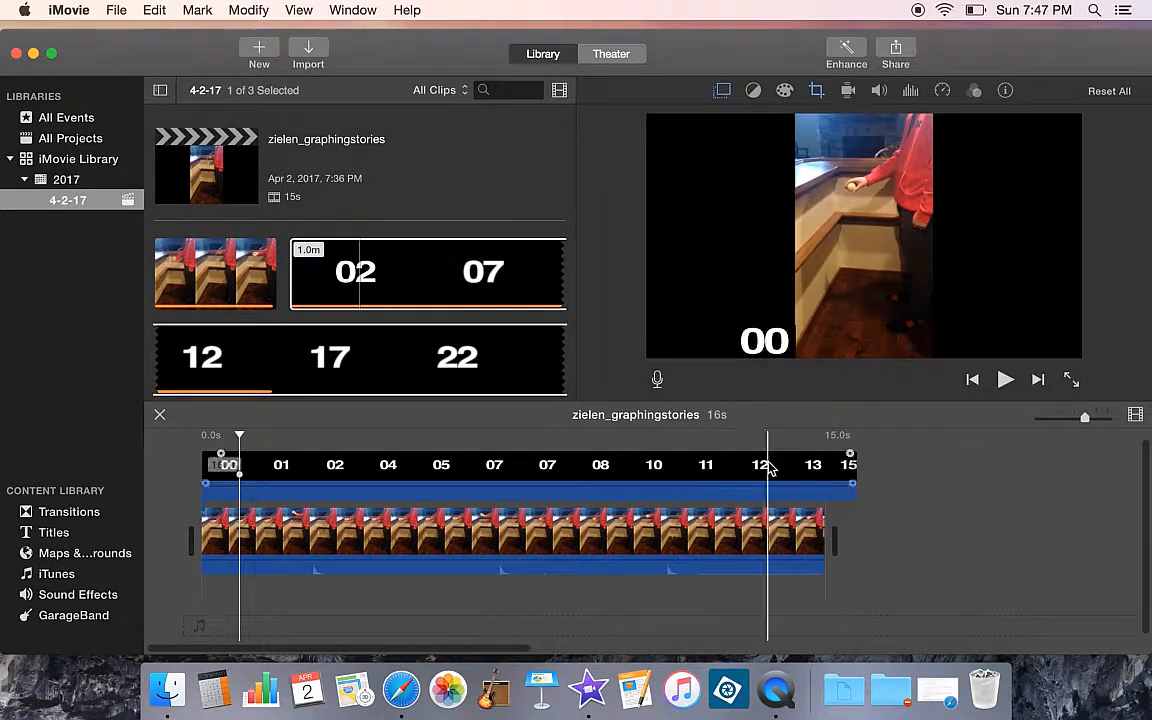
left_click(974, 381)
left_click(974, 381)
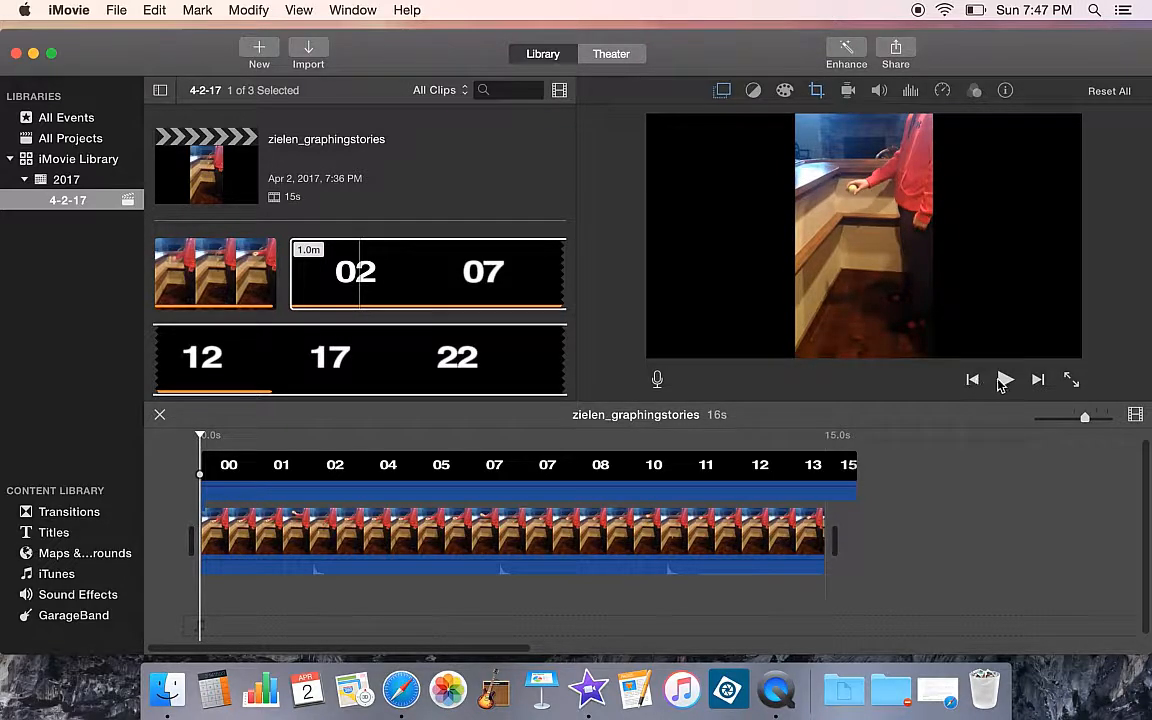
left_click(1005, 381)
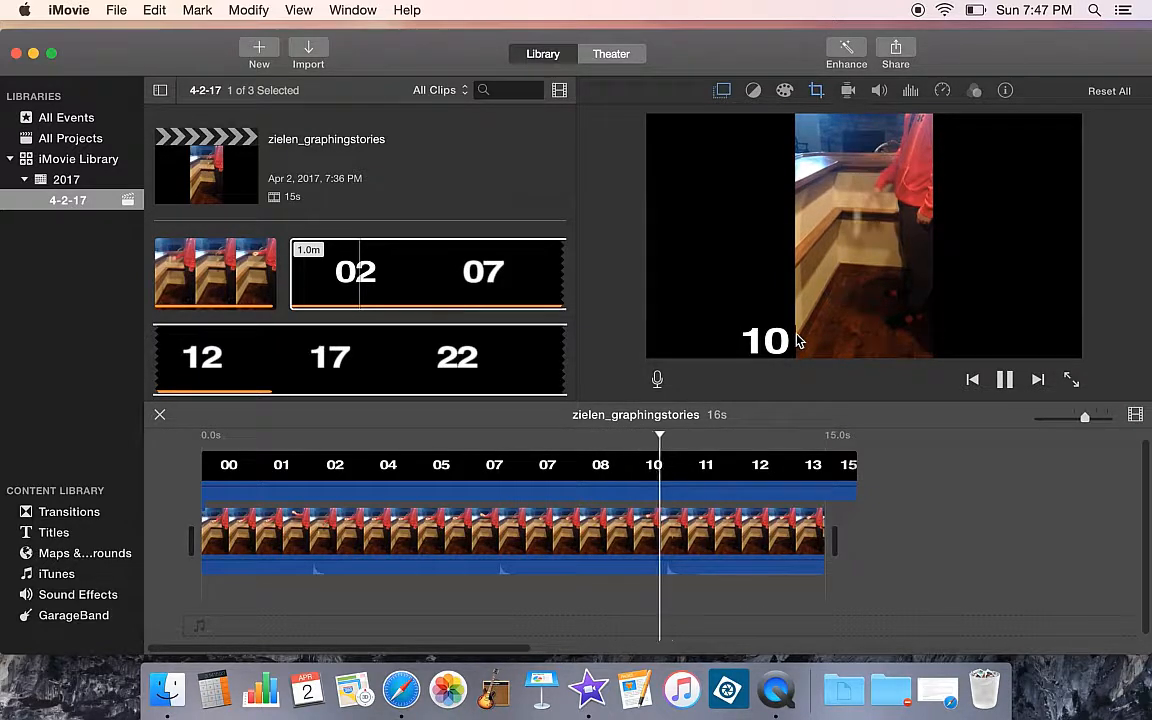
left_click(1004, 381)
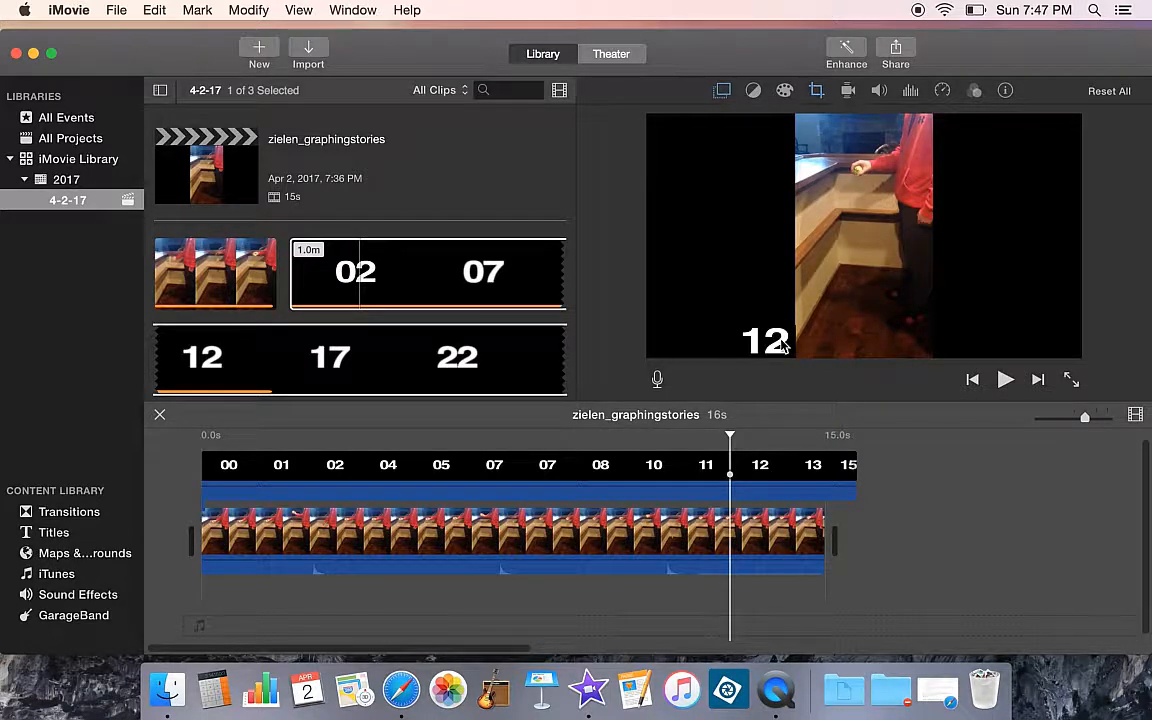
Nudge the picture-in-picture timer further into the lower-left corner and slightly adjust its size
left_click(752, 470)
left_click(778, 346)
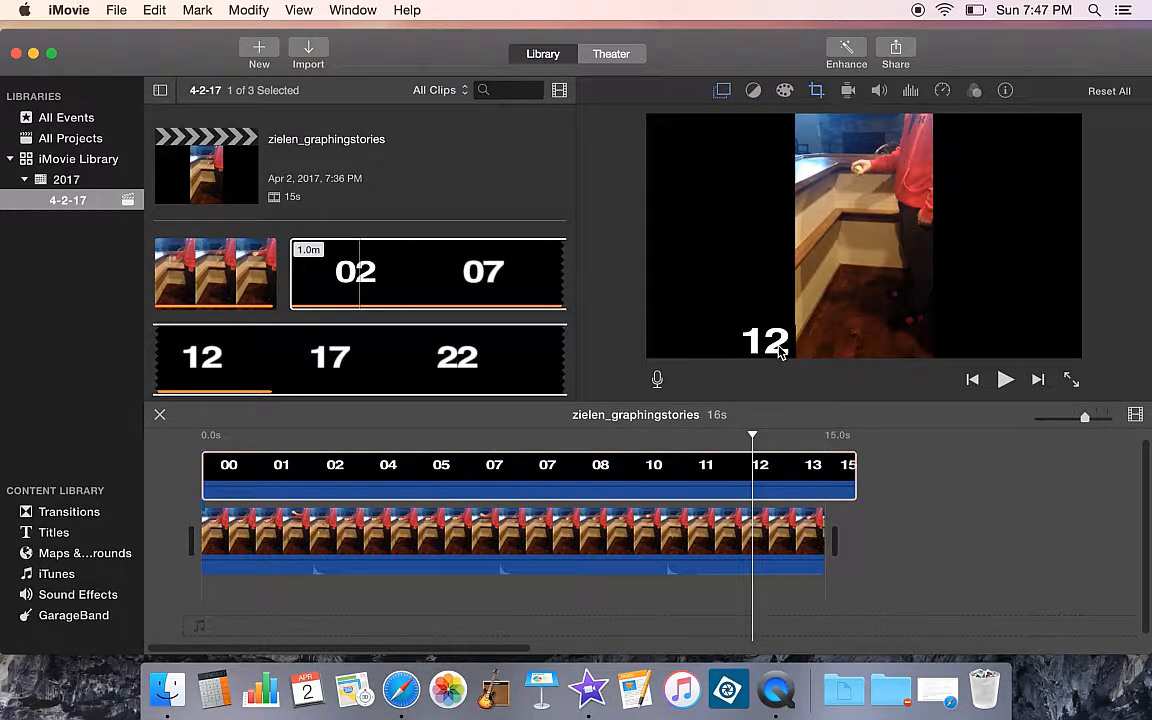
left_click_drag(772, 335, 750, 337)
left_click(720, 91)
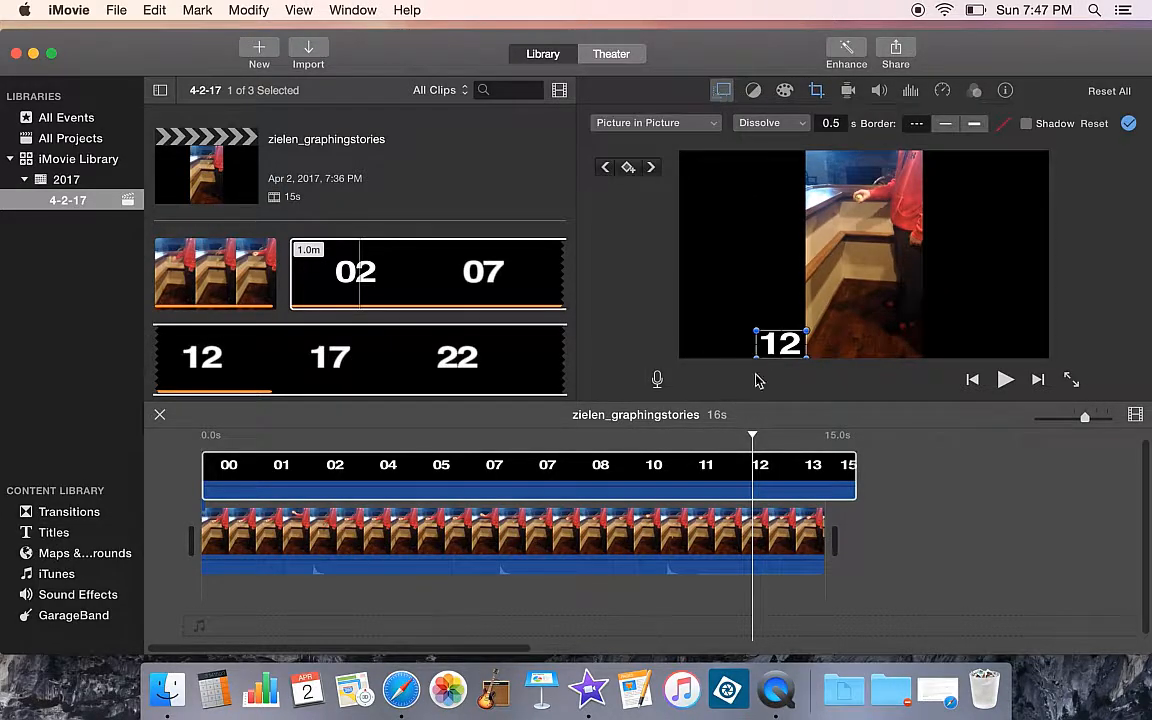
left_click_drag(807, 352, 803, 352)
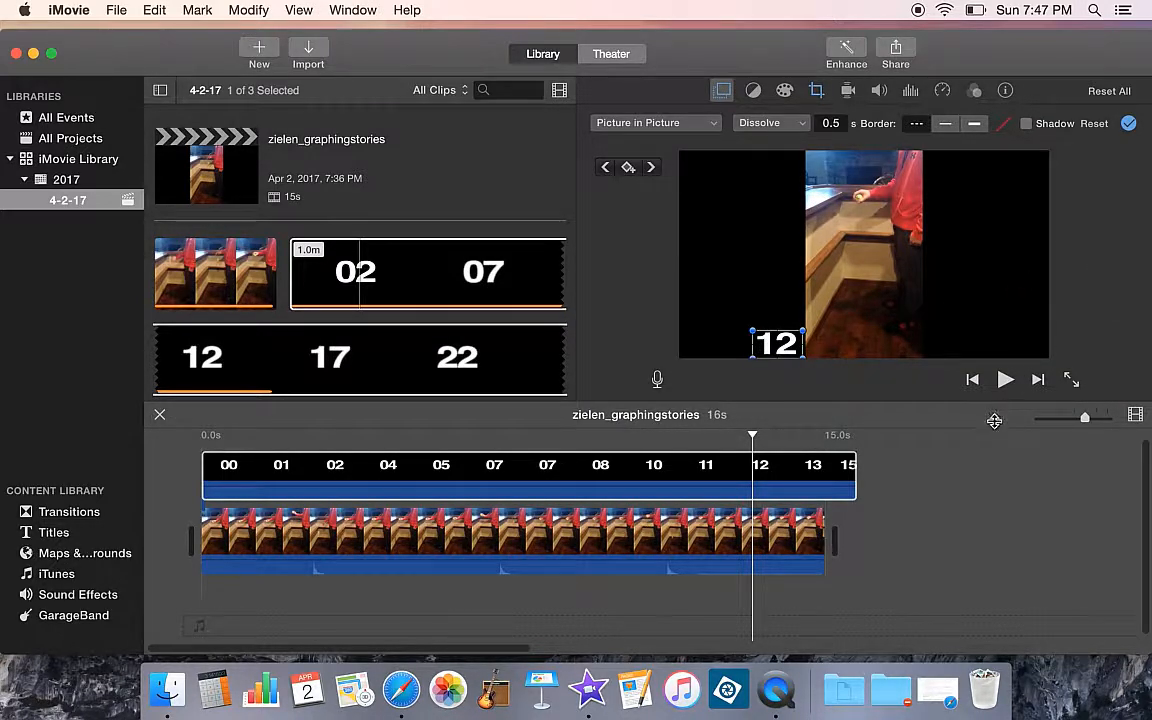
Play the project again from the beginning to review the adjusted timer overlay
left_click(560, 463)
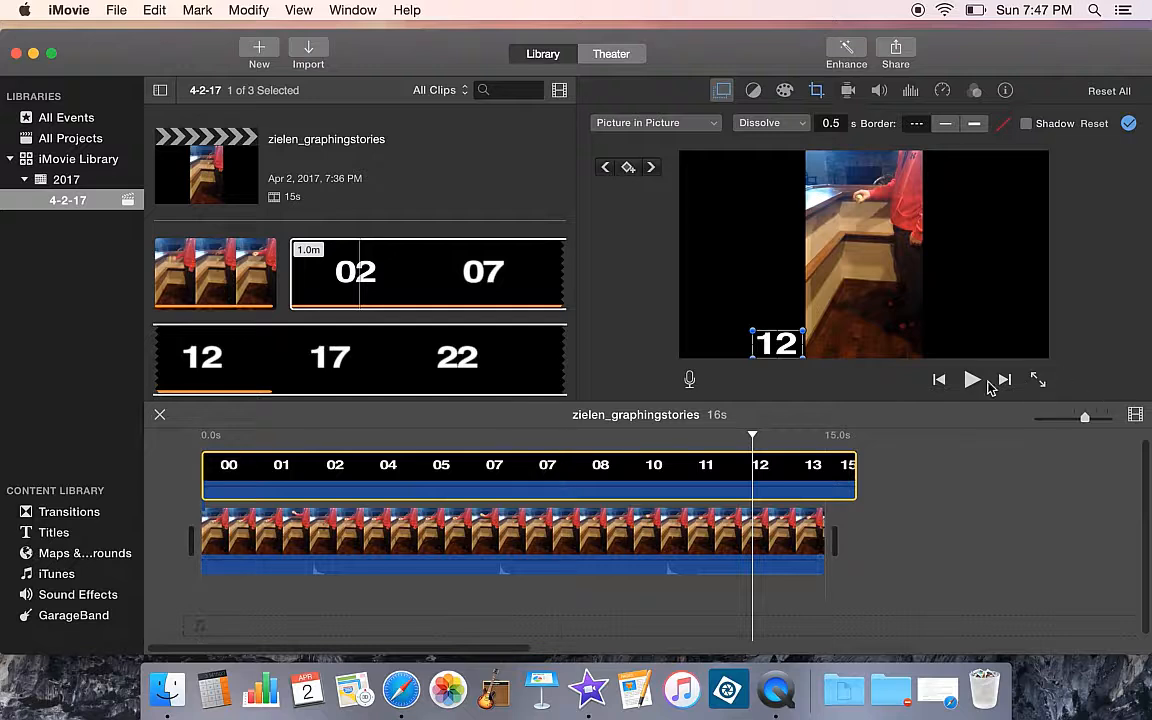
left_click(942, 380)
left_click(972, 380)
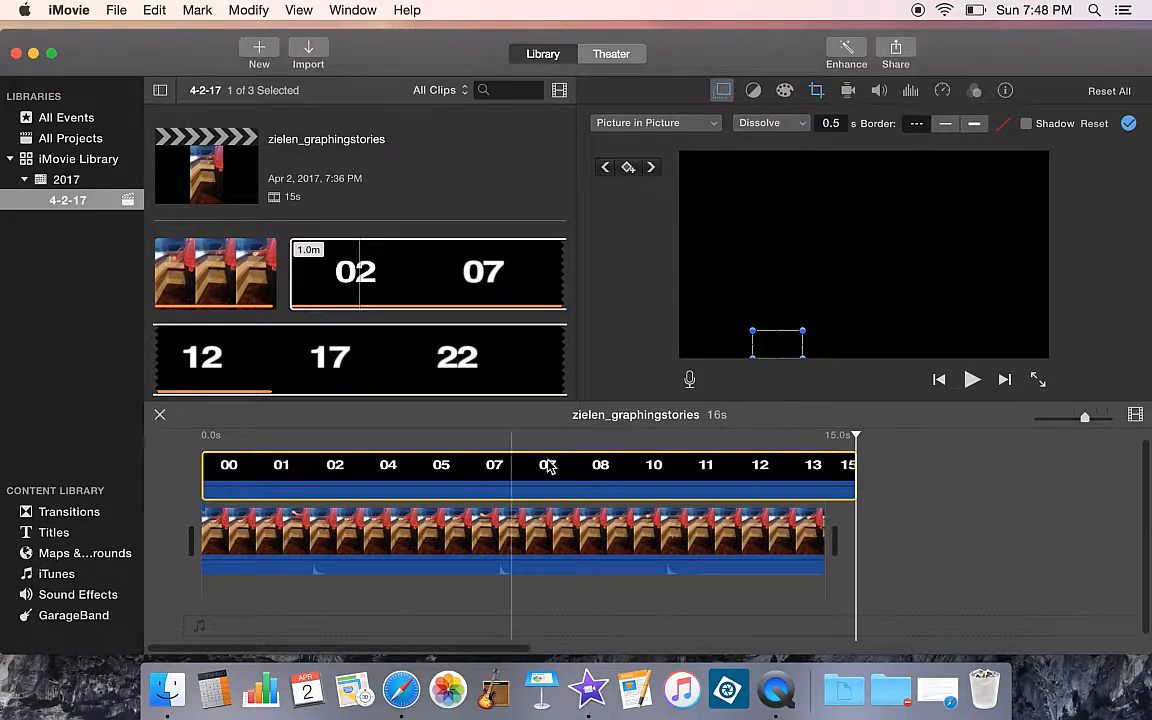
left_click(617, 466)
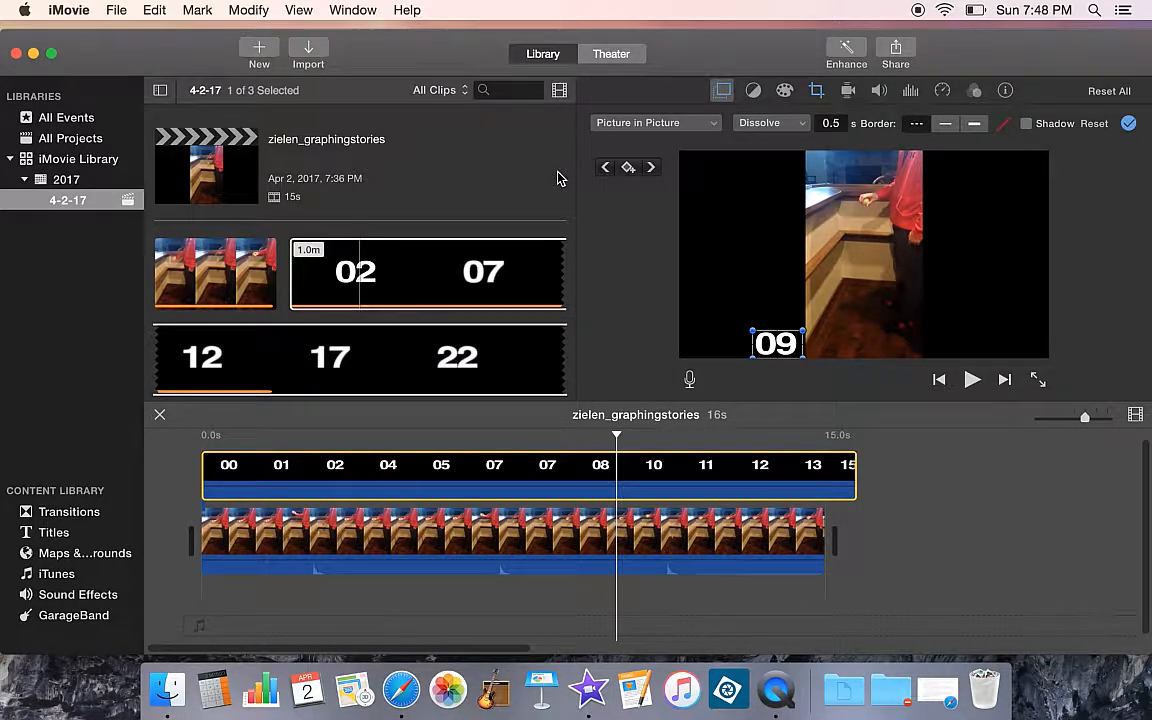
Share the project as a 1280 x 720 High-quality file named zielen_graphingstories, saved to Downloads
left_click(117, 12)
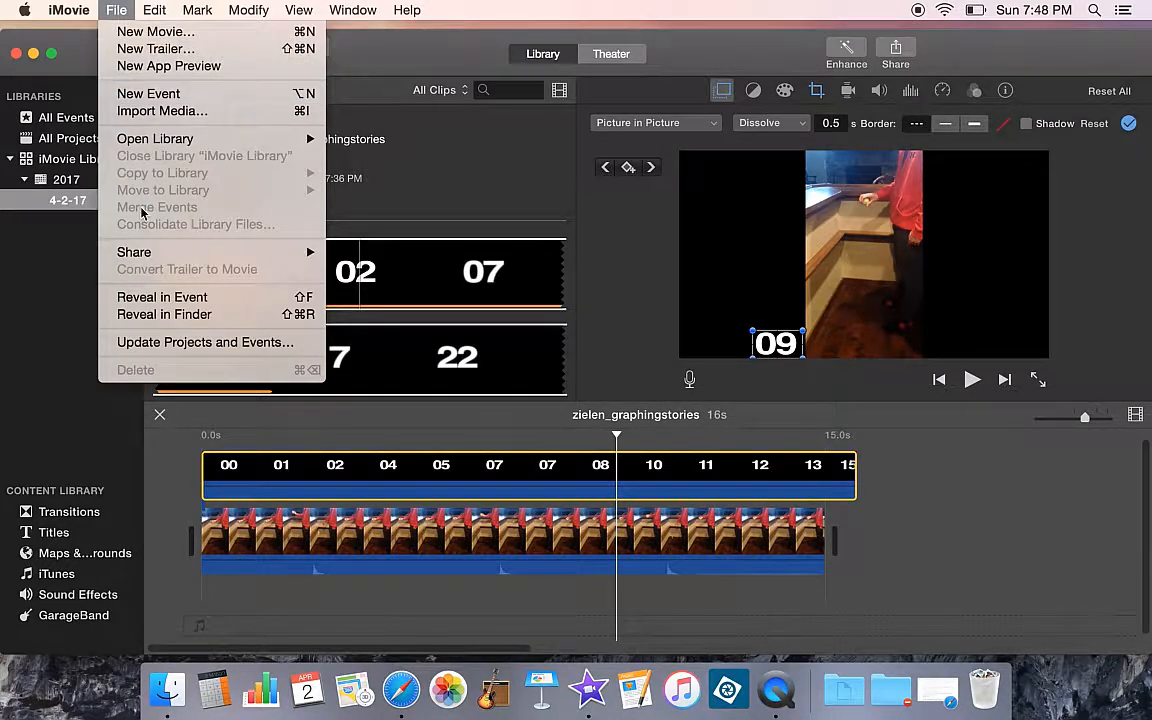
mouse_move(174, 258)
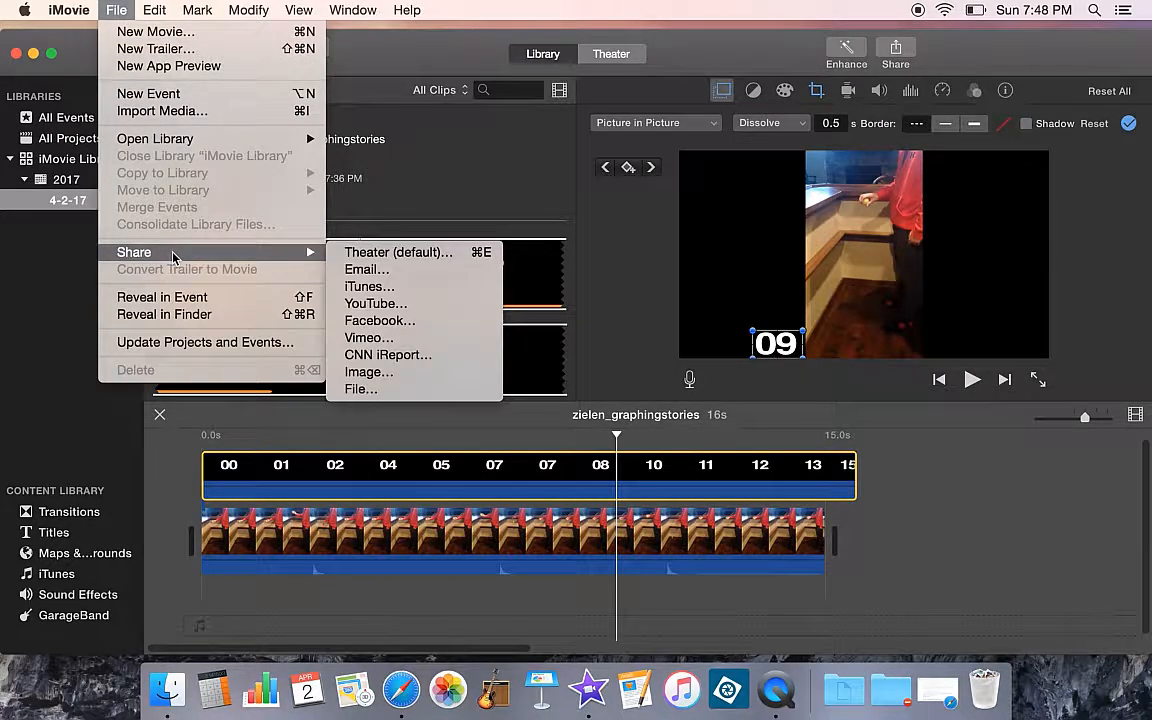
left_click(352, 390)
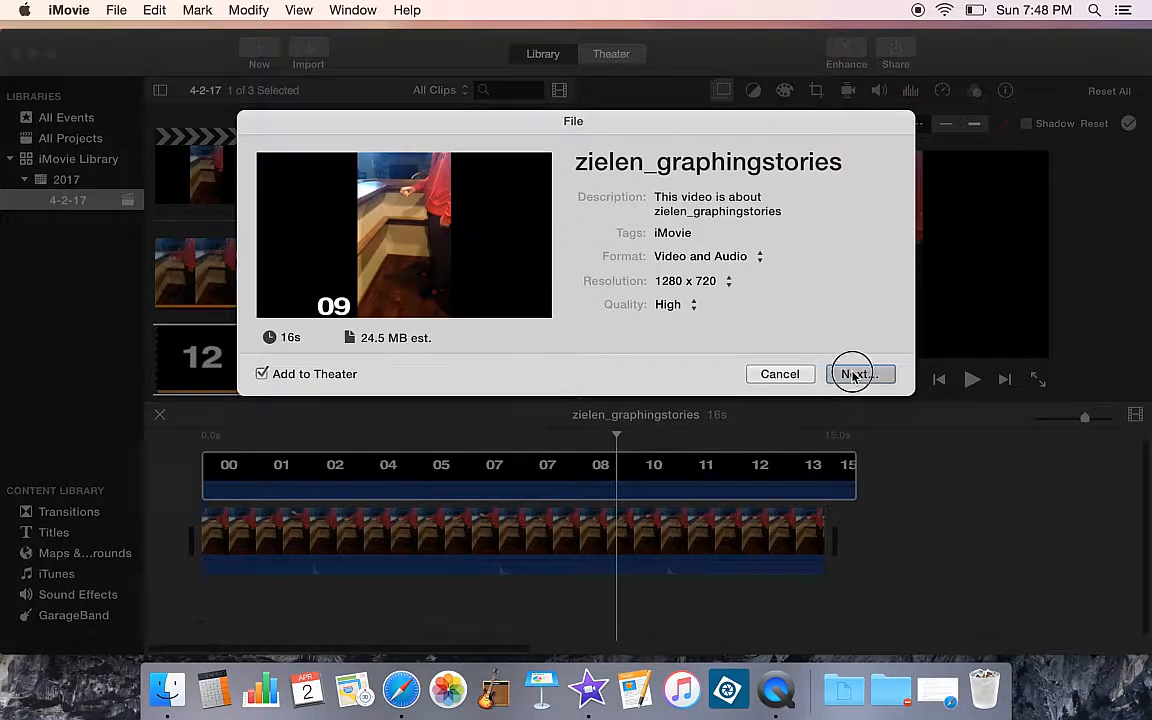
left_click(853, 375)
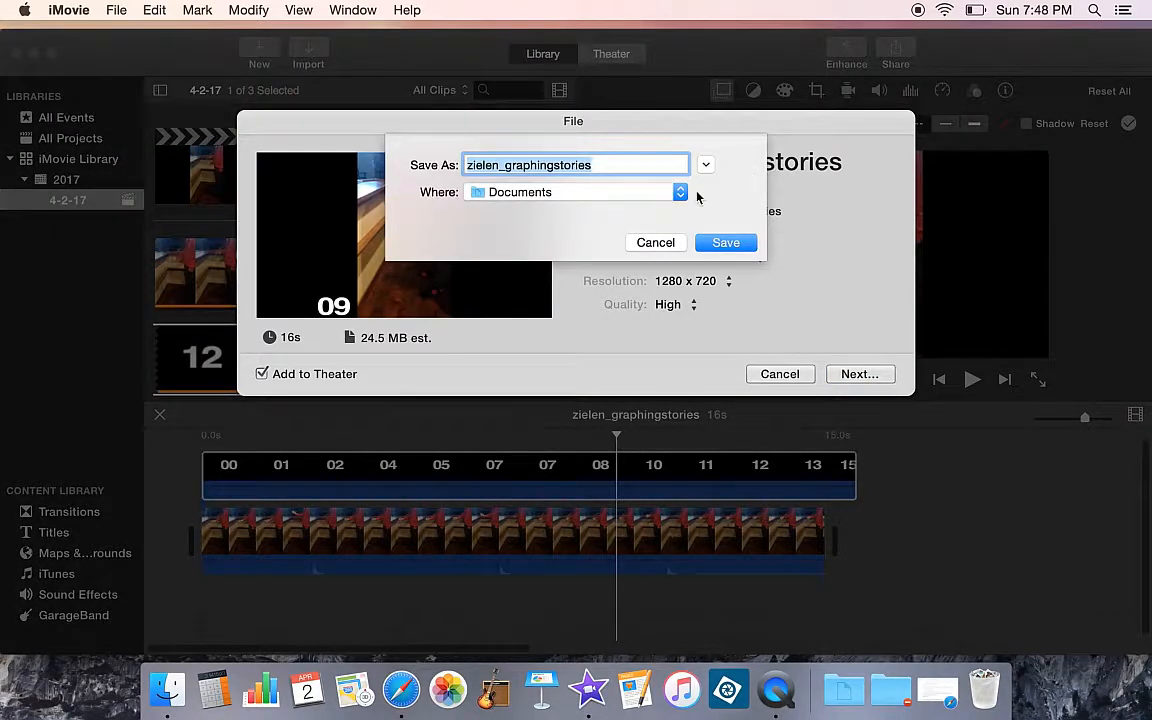
left_click(676, 193)
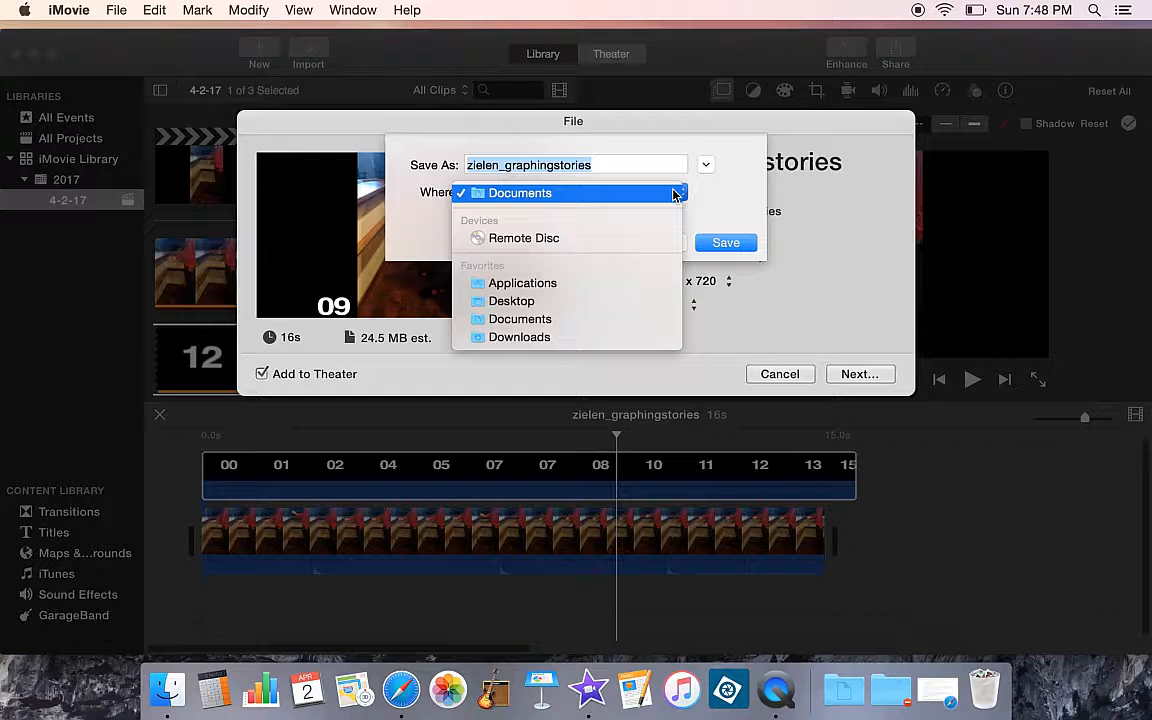
left_click(571, 338)
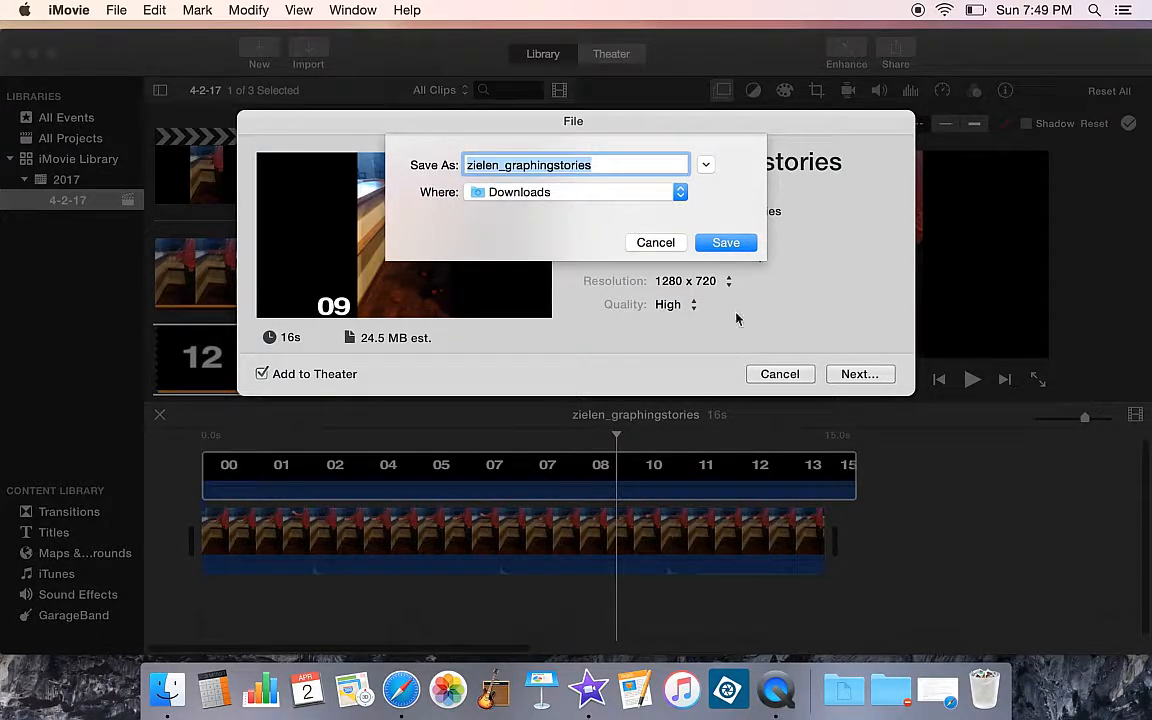
left_click(726, 243)
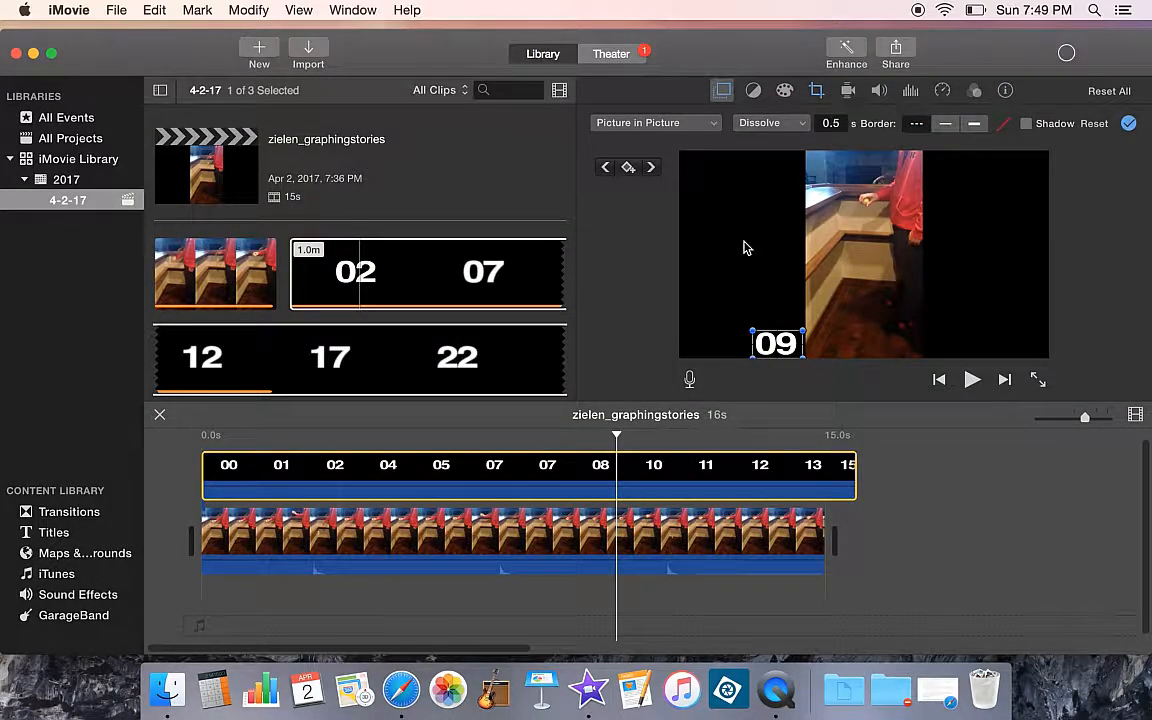
Open the Downloads folder through Spotlight and open the exported zielen_graphingstories.mp4
left_click(1095, 10)
type("d")
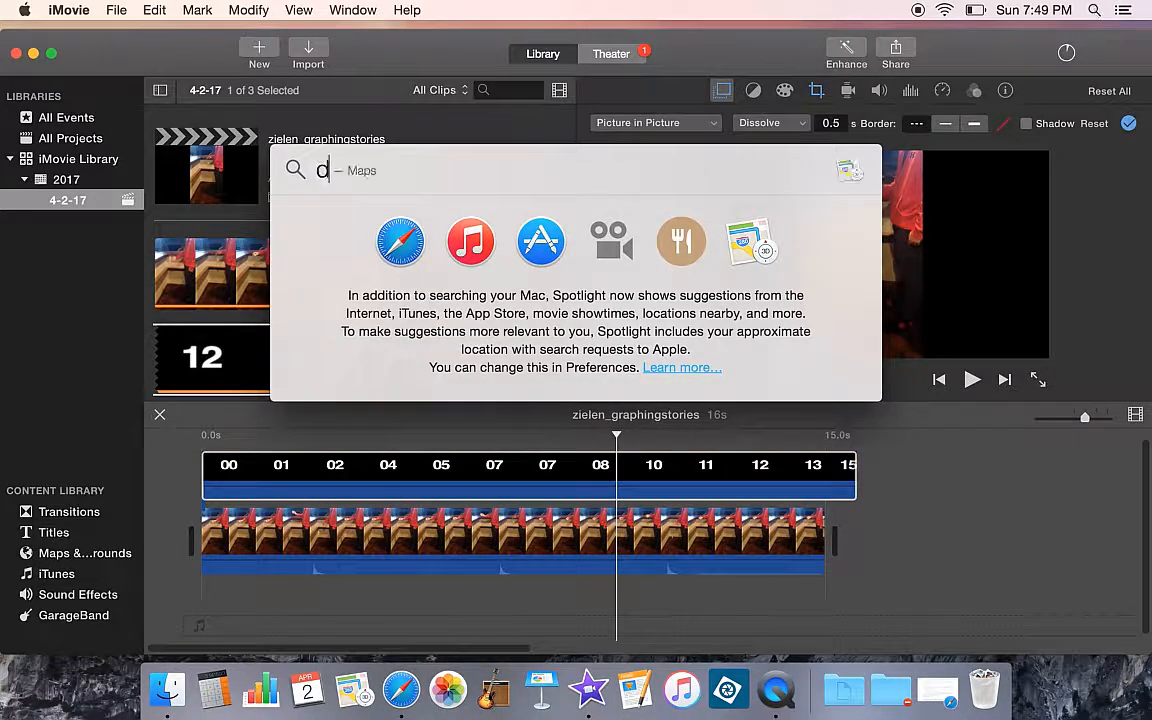
type("ownloads")
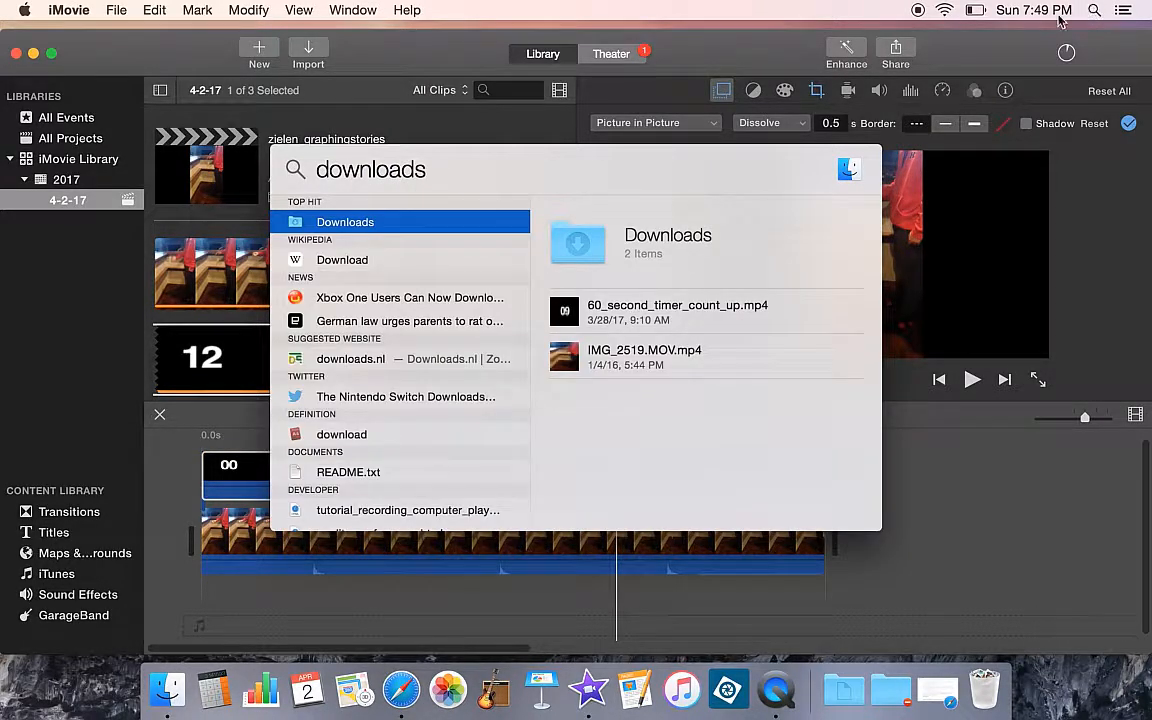
left_click(396, 226)
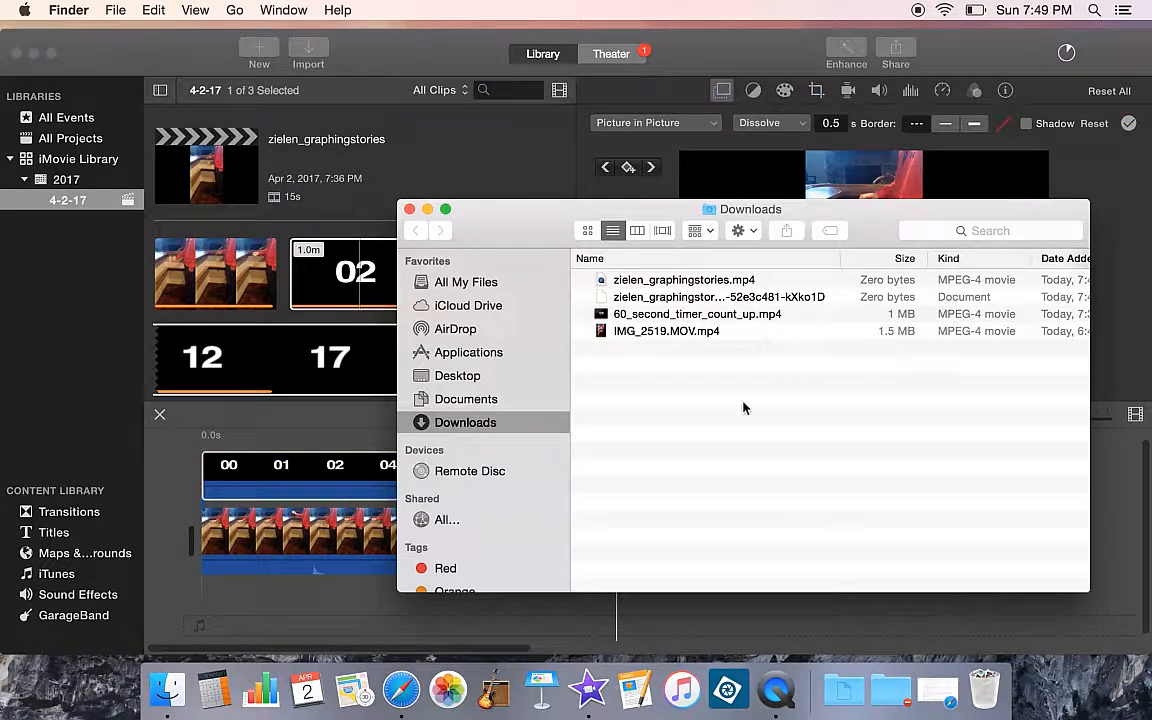
left_click(683, 285)
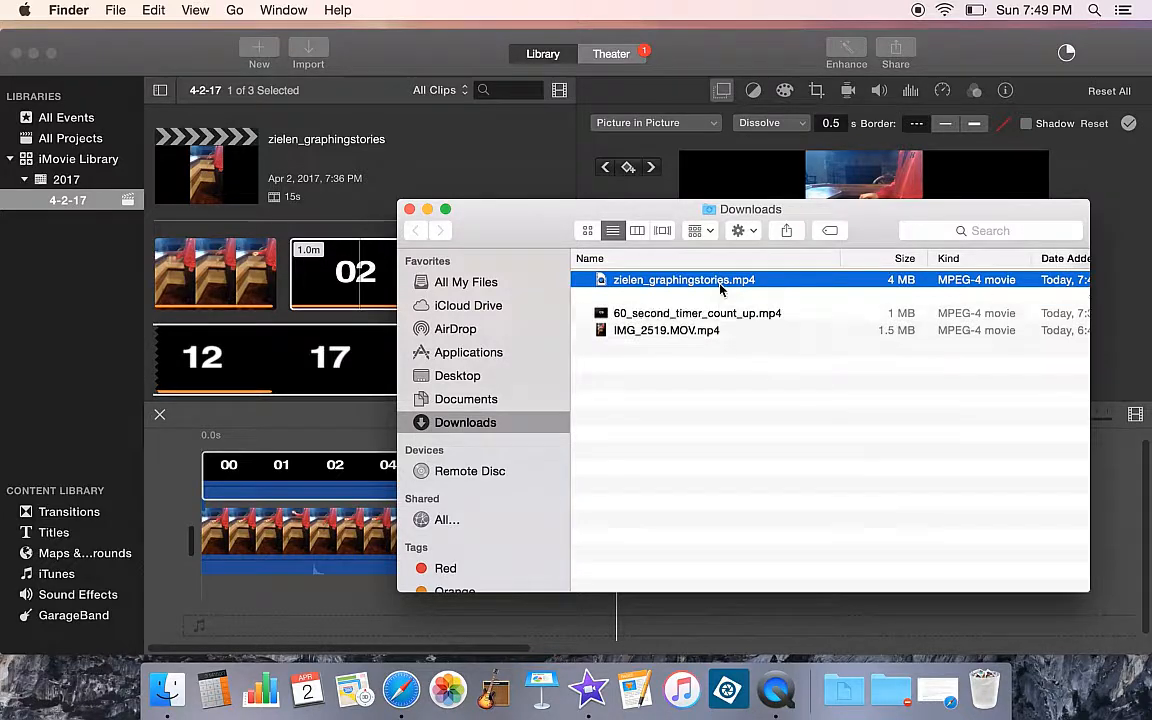
double_click(720, 284)
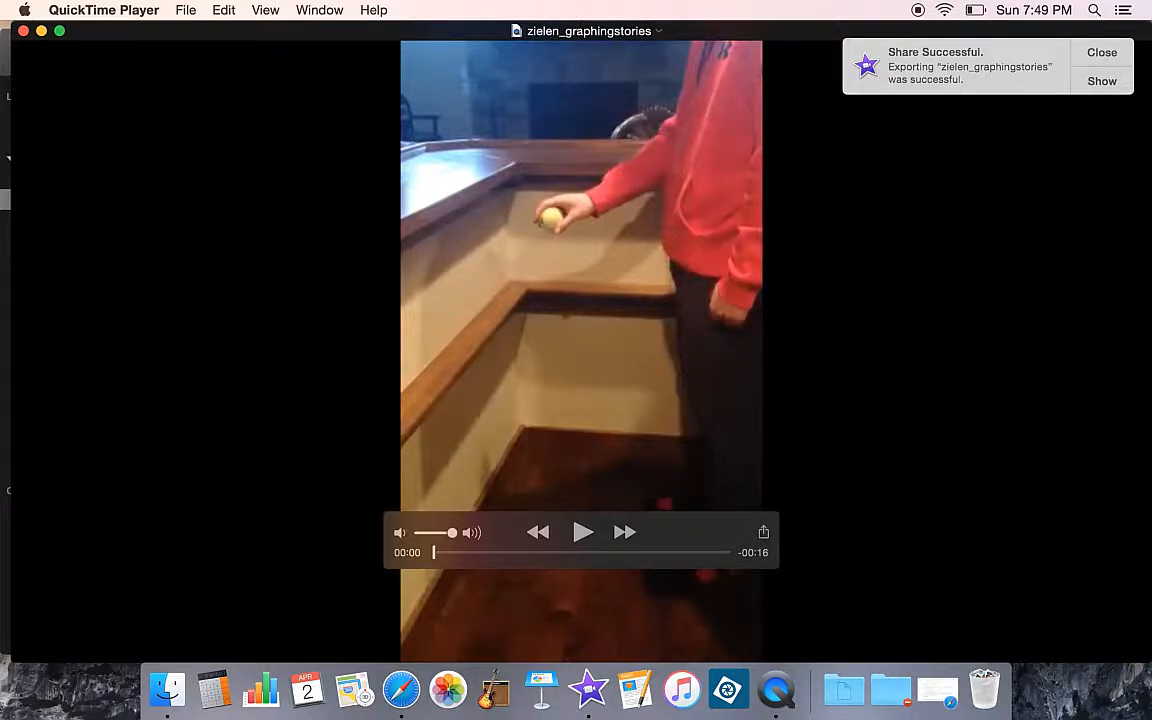
Play the exported video in QuickTime Player, then dismiss the notification and close the player
left_click(580, 533)
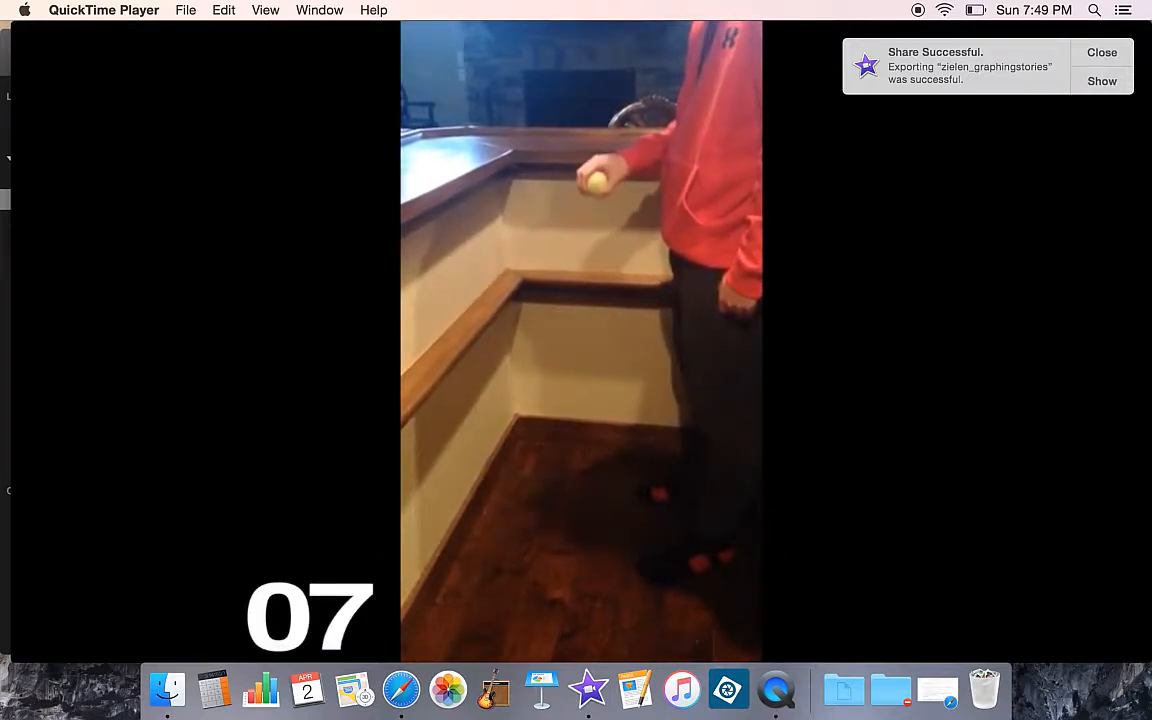
mouse_move(663, 406)
left_click(581, 532)
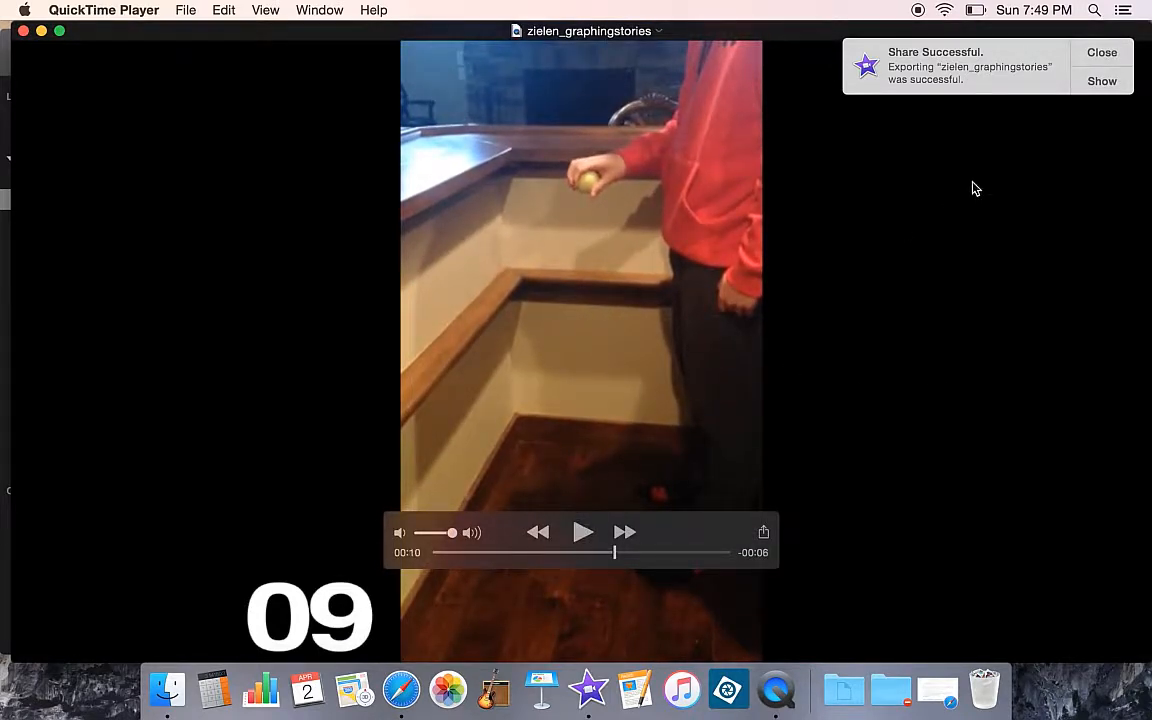
left_click(1100, 60)
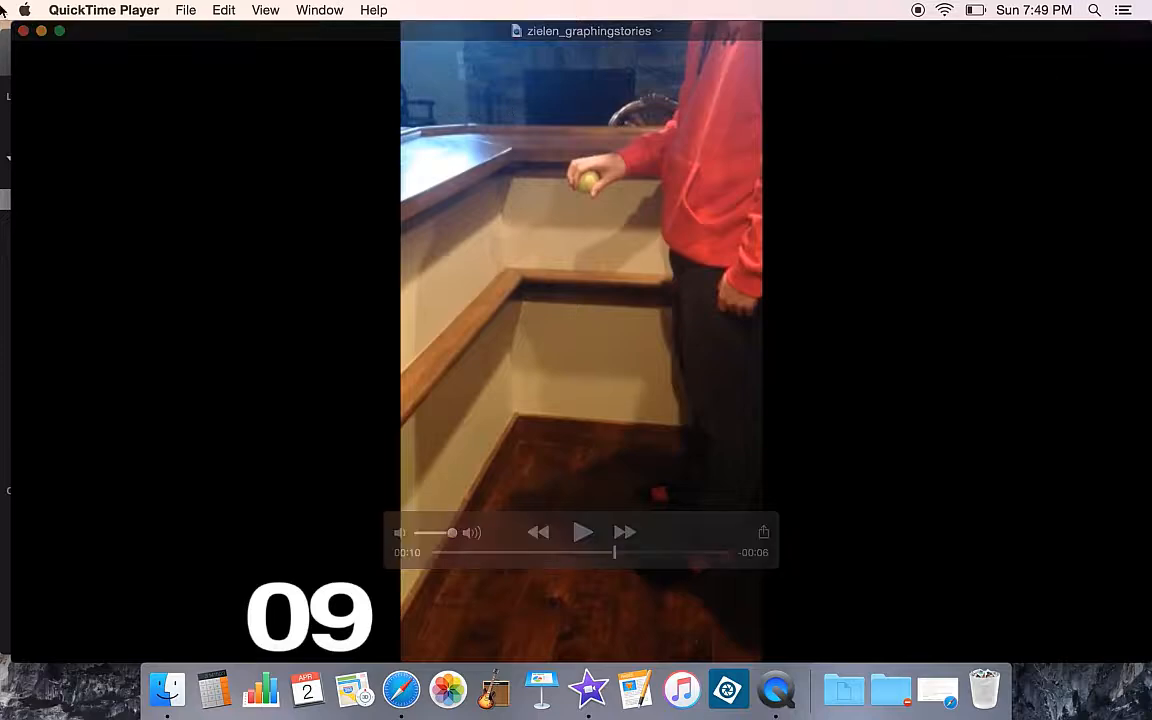
left_click(42, 32)
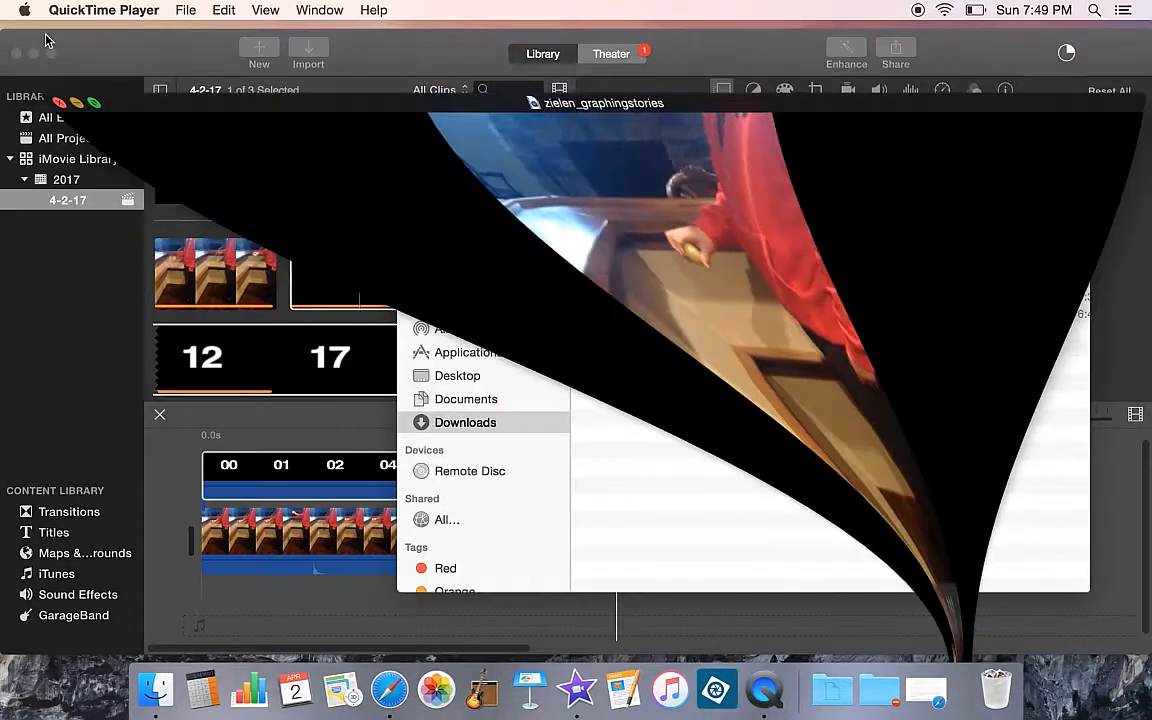
Import the exported zielen_graphingstories.mp4 from the Downloads folder into the iMovie event
left_click(427, 210)
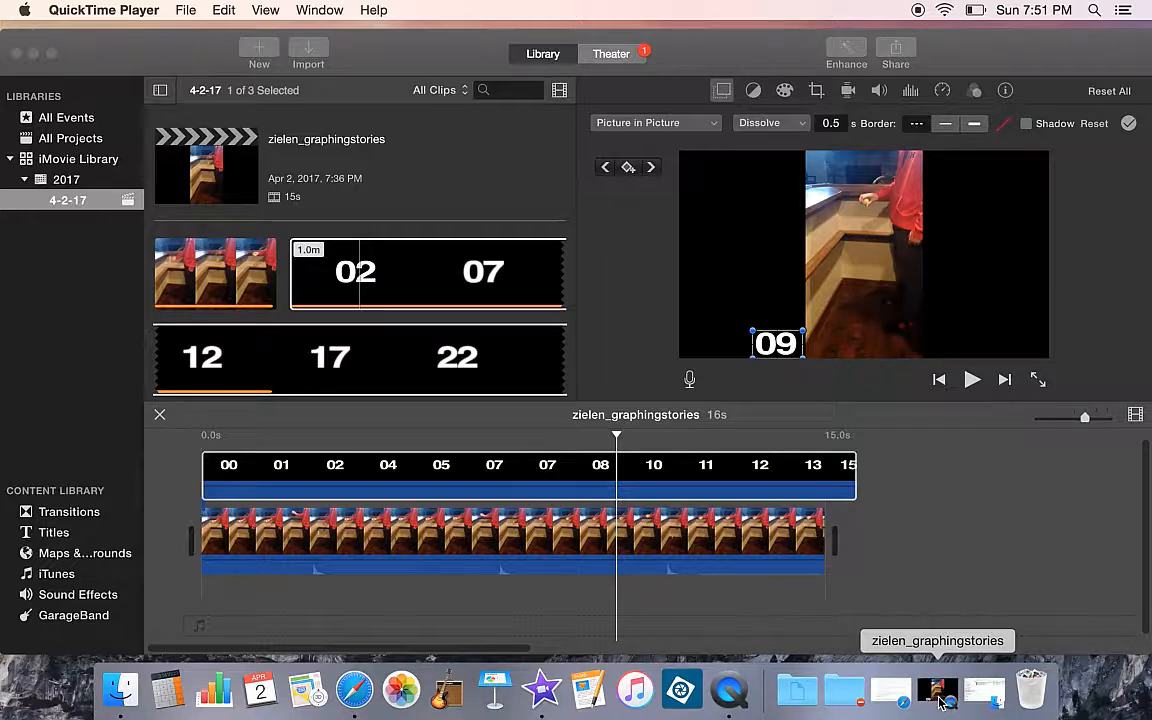
left_click(985, 692)
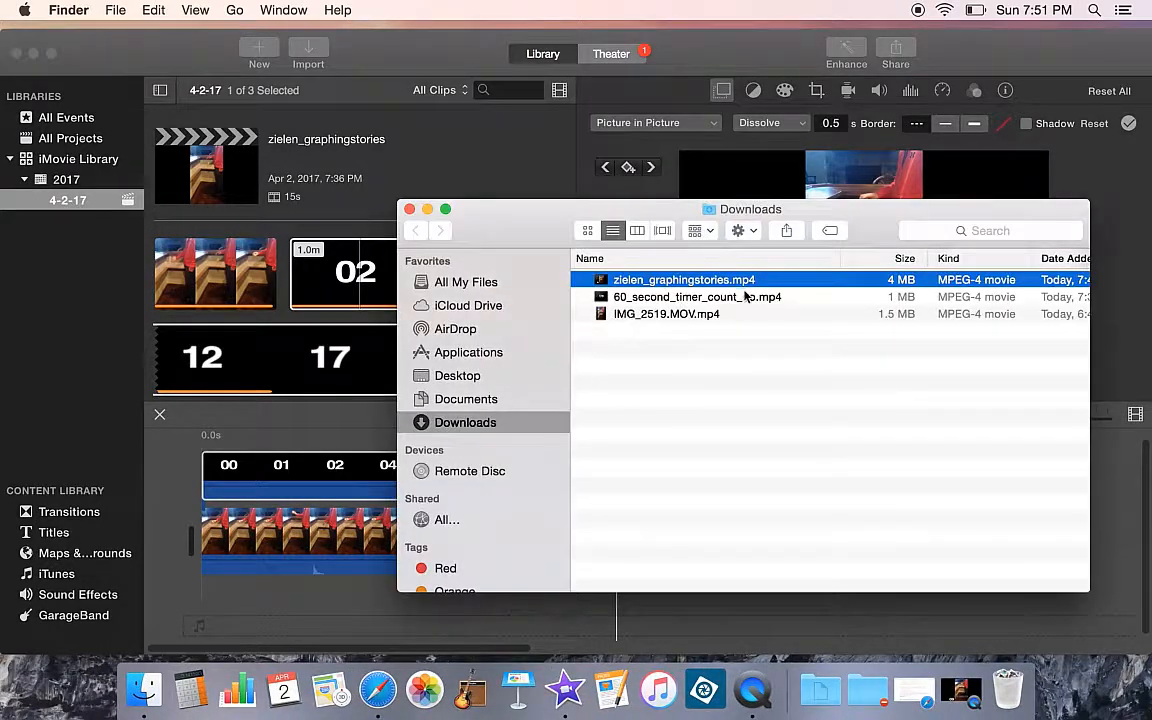
left_click_drag(871, 217, 865, 245)
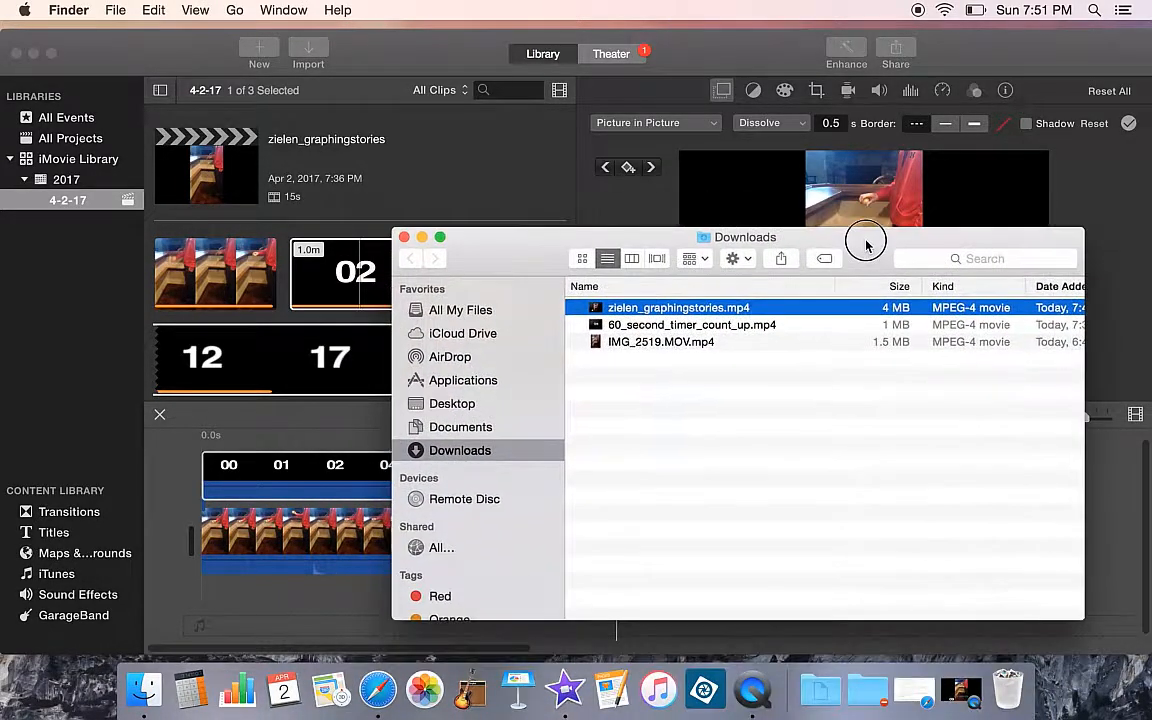
left_click_drag(693, 313, 342, 283)
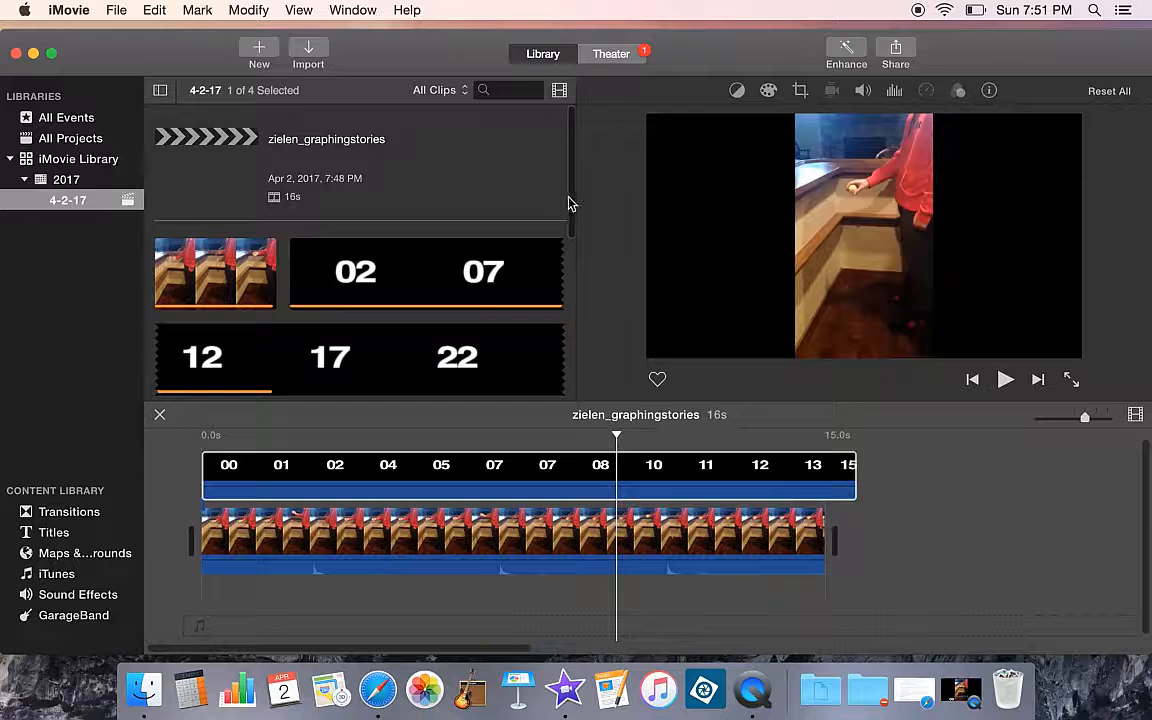
Add the imported graphing stories clip to the end of the project timeline
left_click_drag(570, 203, 563, 380)
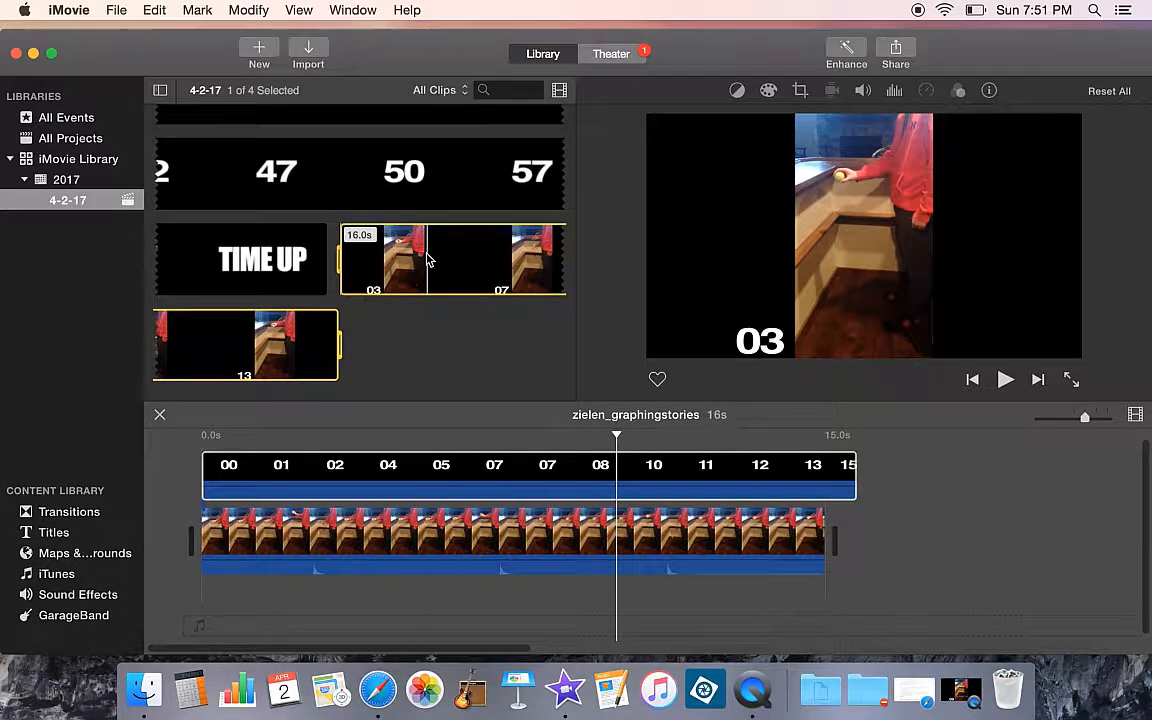
left_click_drag(437, 257, 898, 478)
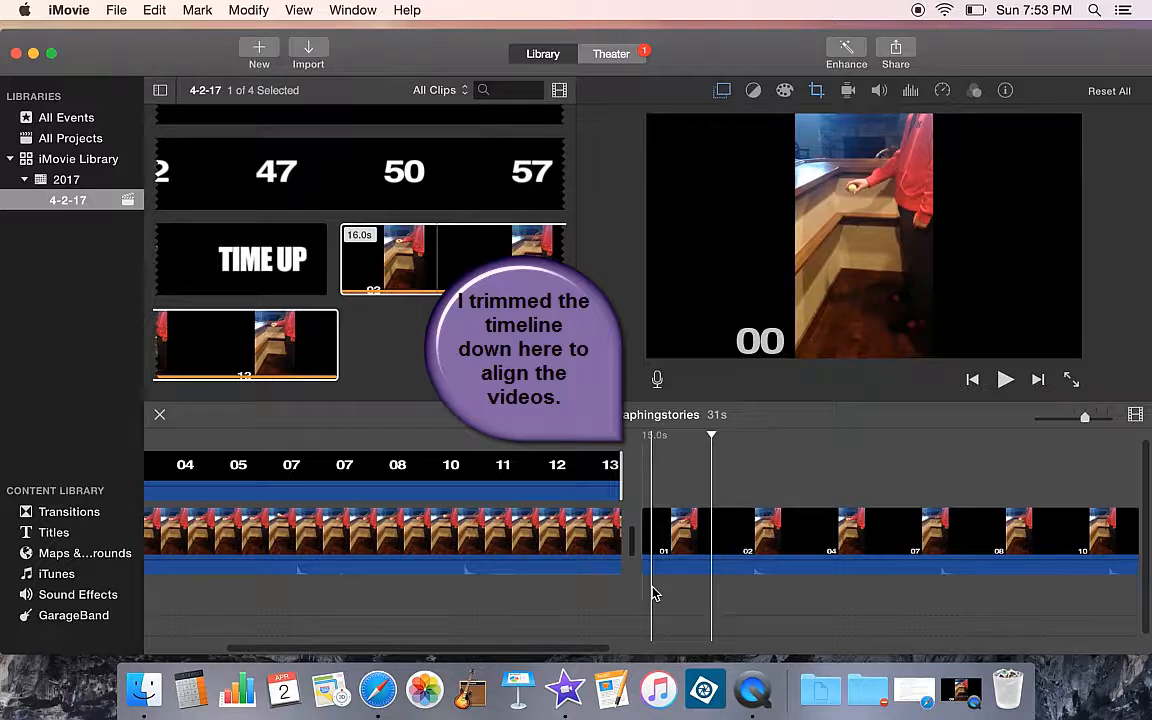
Slow down the appended graphing stories clip with the speed editor, stretching the project to about 45 seconds
right_click(726, 541)
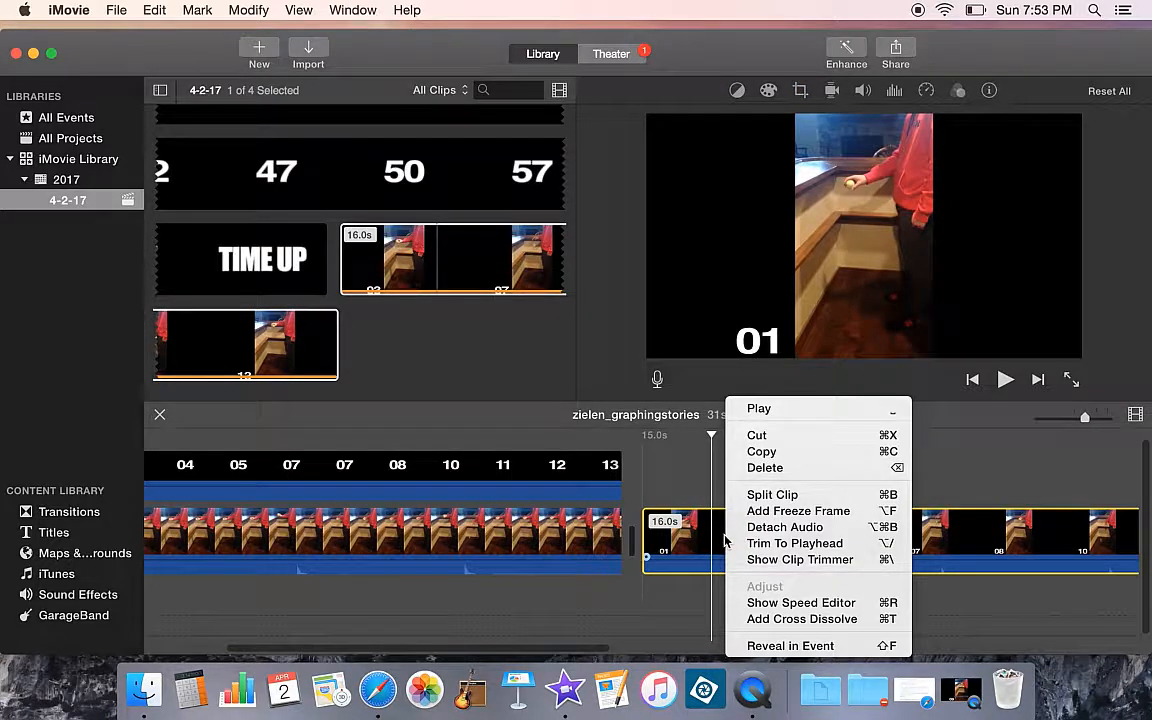
left_click(748, 603)
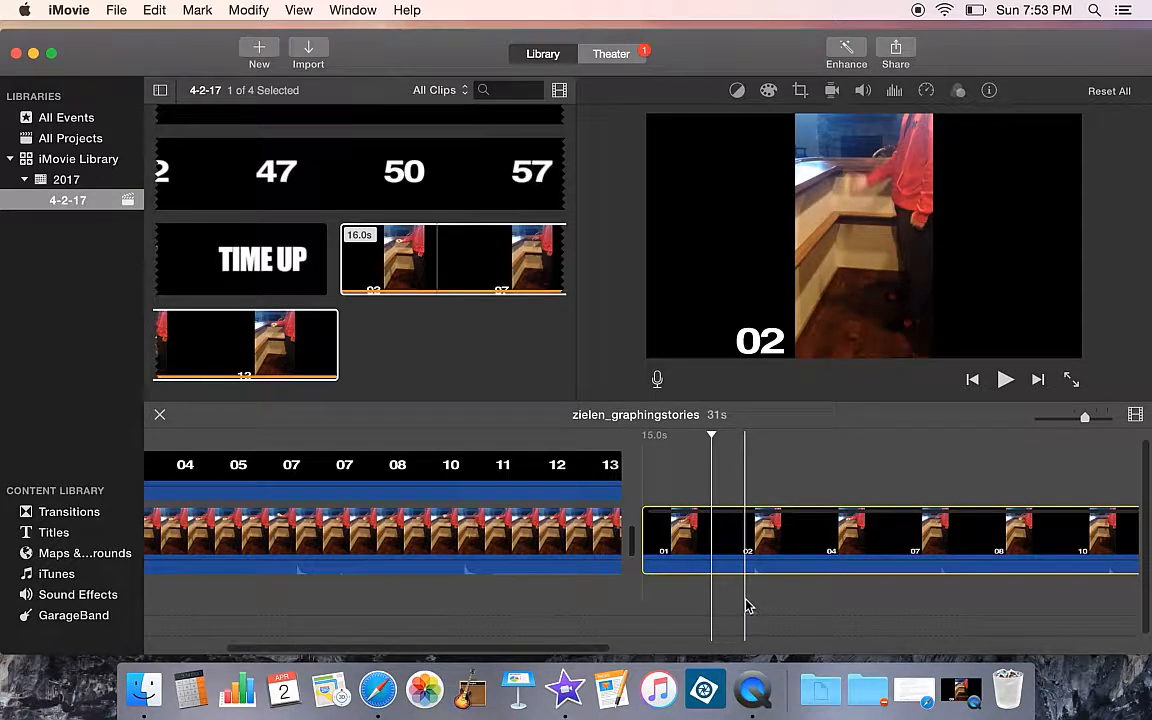
scroll(748, 605, "right", 10)
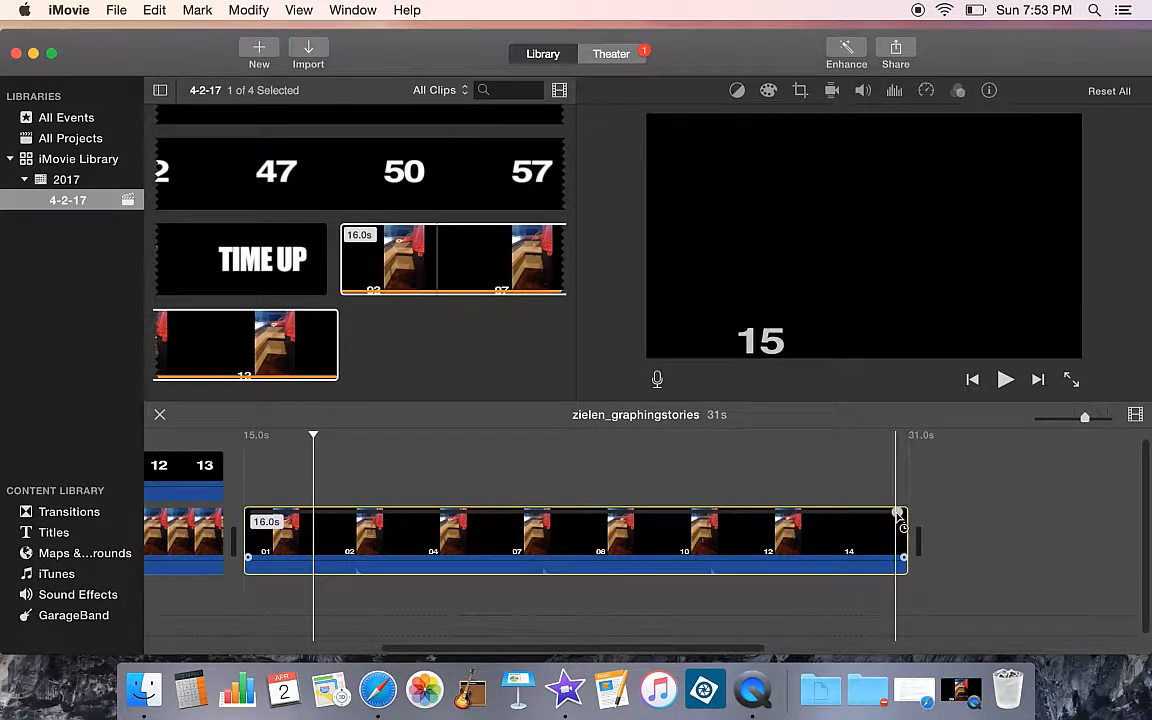
left_click_drag(895, 513, 936, 528)
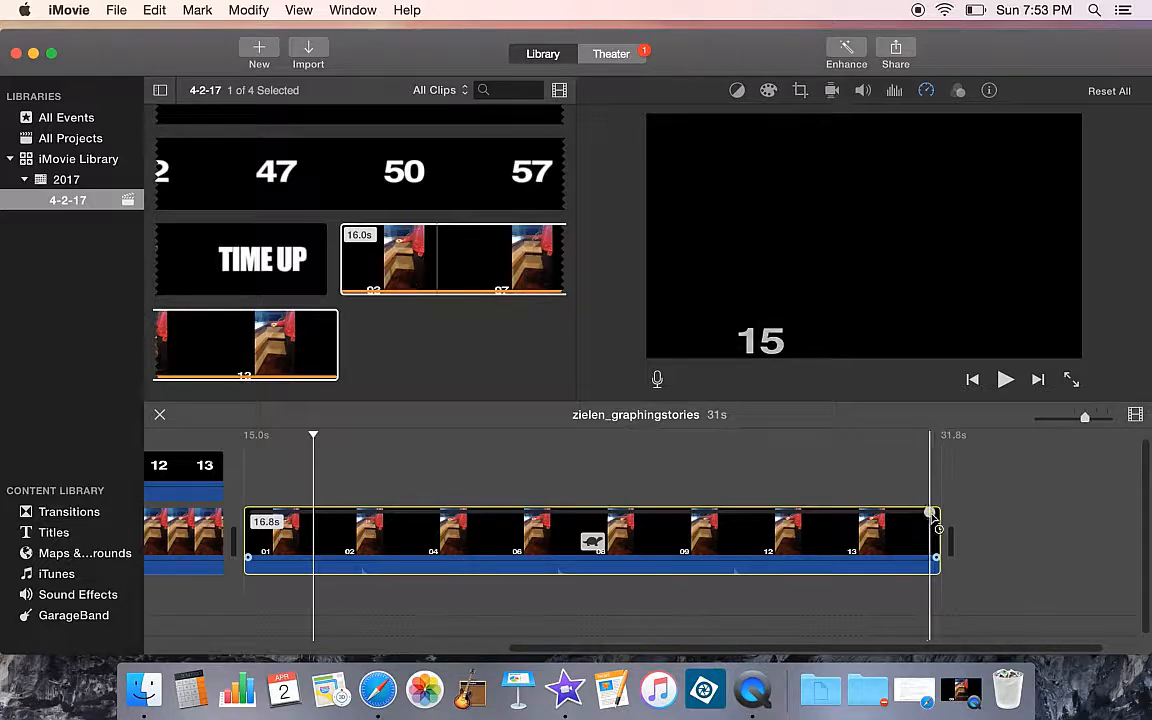
left_click_drag(932, 514, 650, 510)
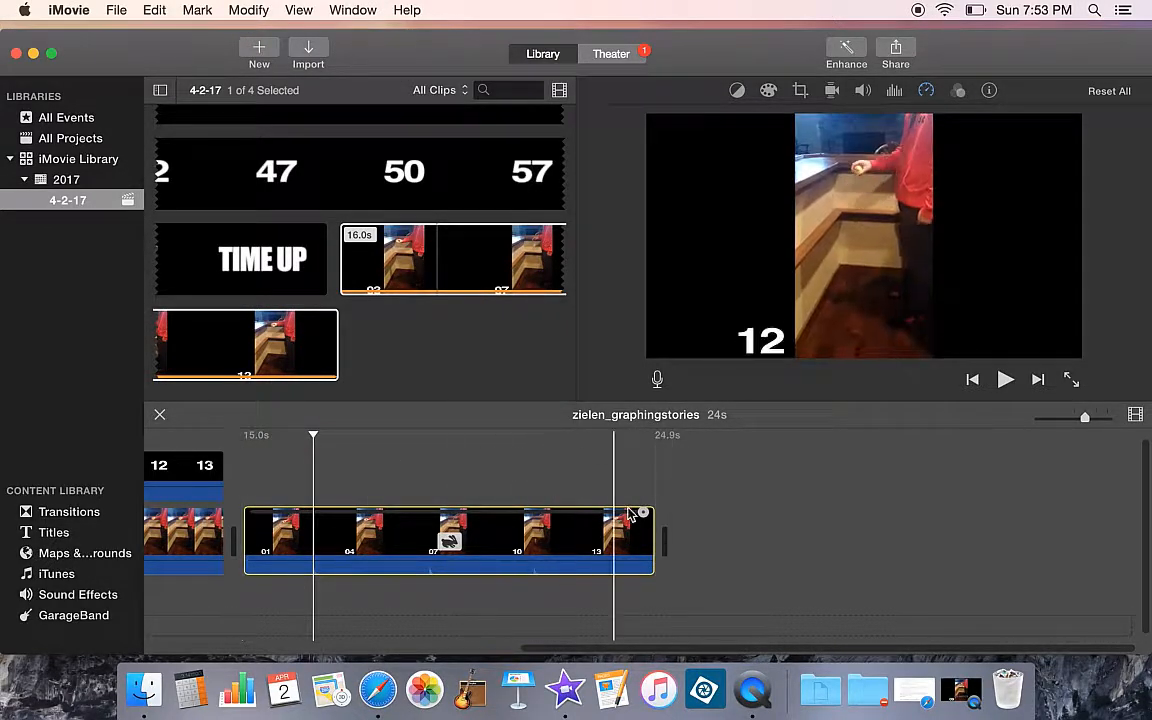
left_click_drag(645, 517, 1088, 528)
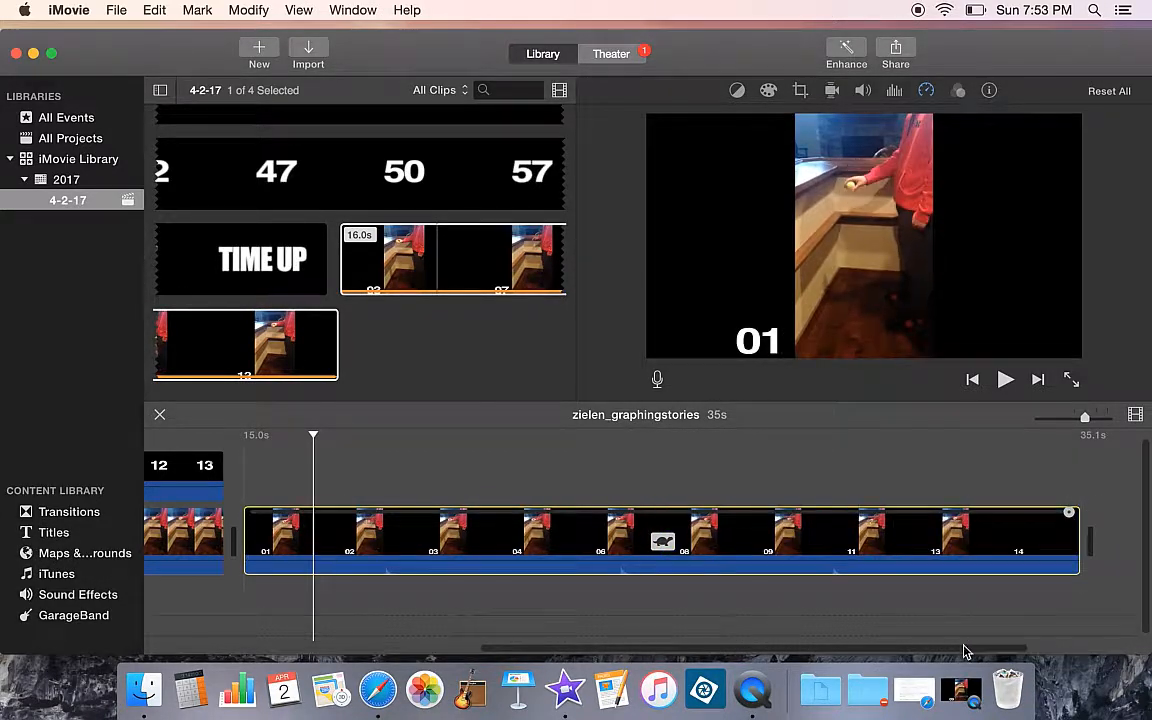
left_click_drag(960, 655, 1049, 640)
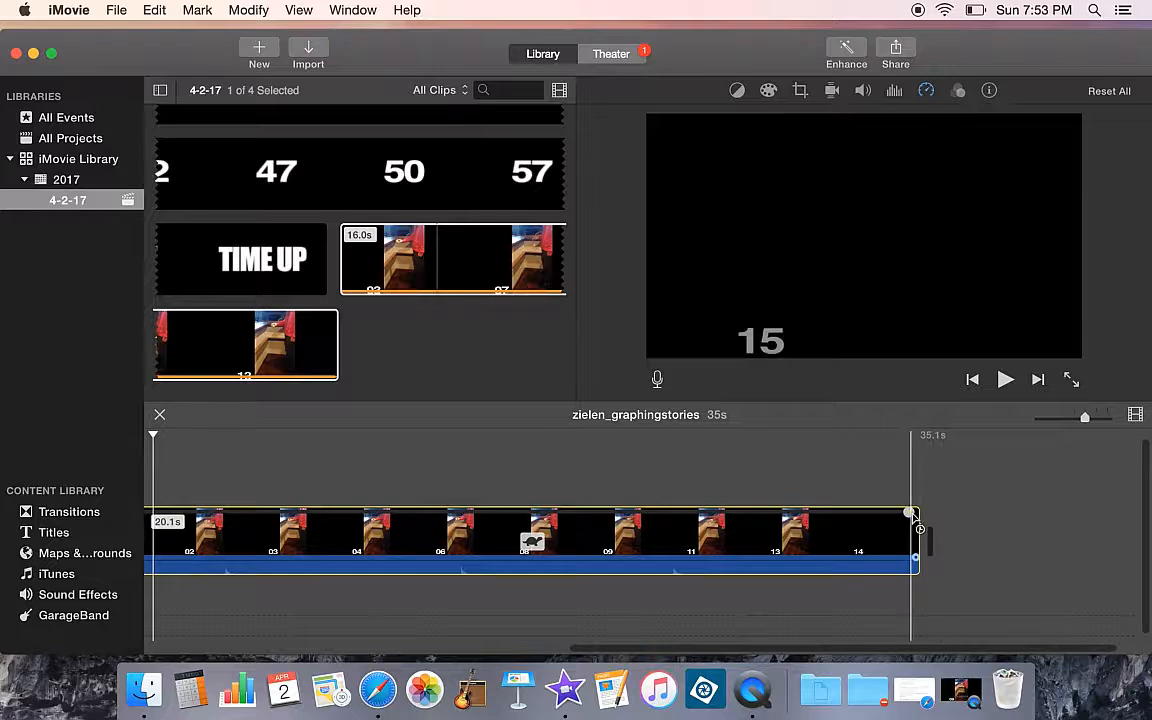
left_click_drag(970, 518, 1094, 524)
left_click_drag(944, 654, 1072, 630)
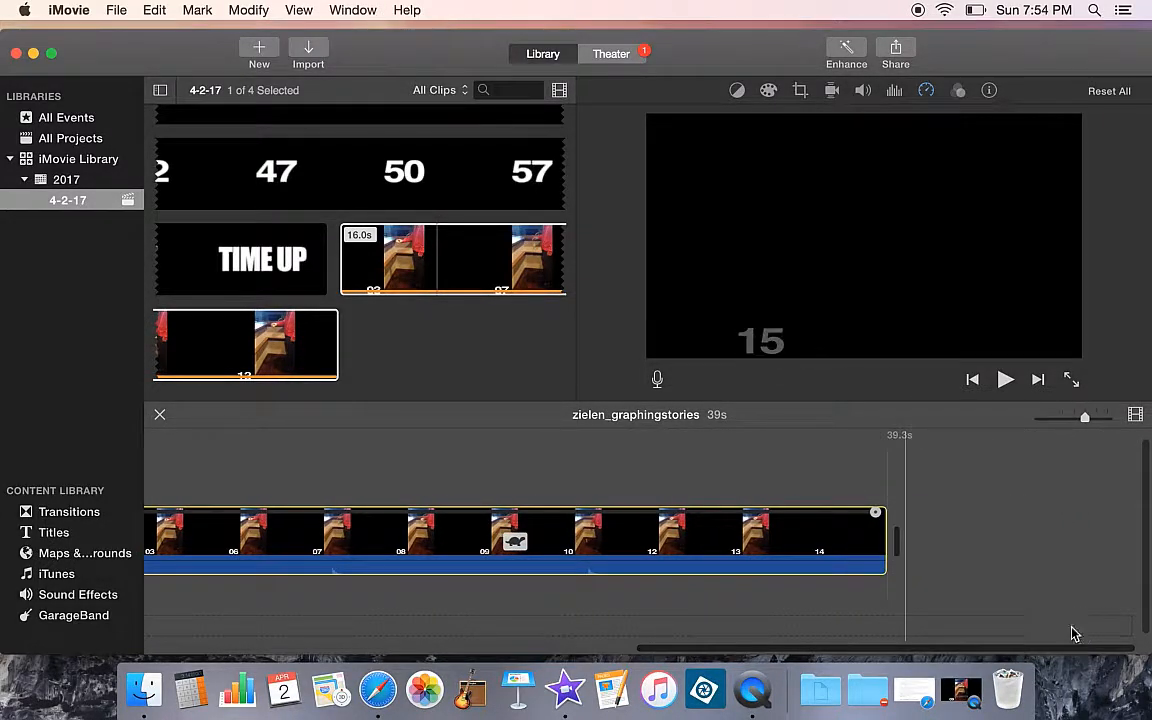
left_click_drag(892, 521, 1134, 527)
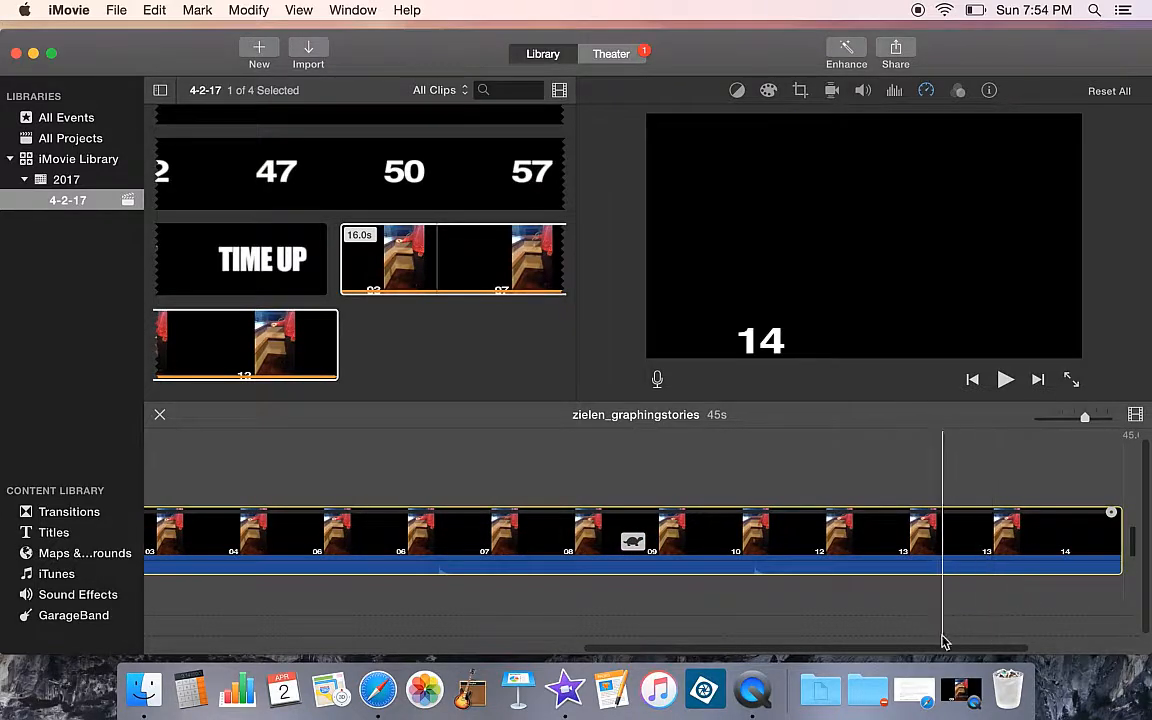
Play the project from the opening clip to preview the slowed replay
left_click_drag(930, 650, 630, 599)
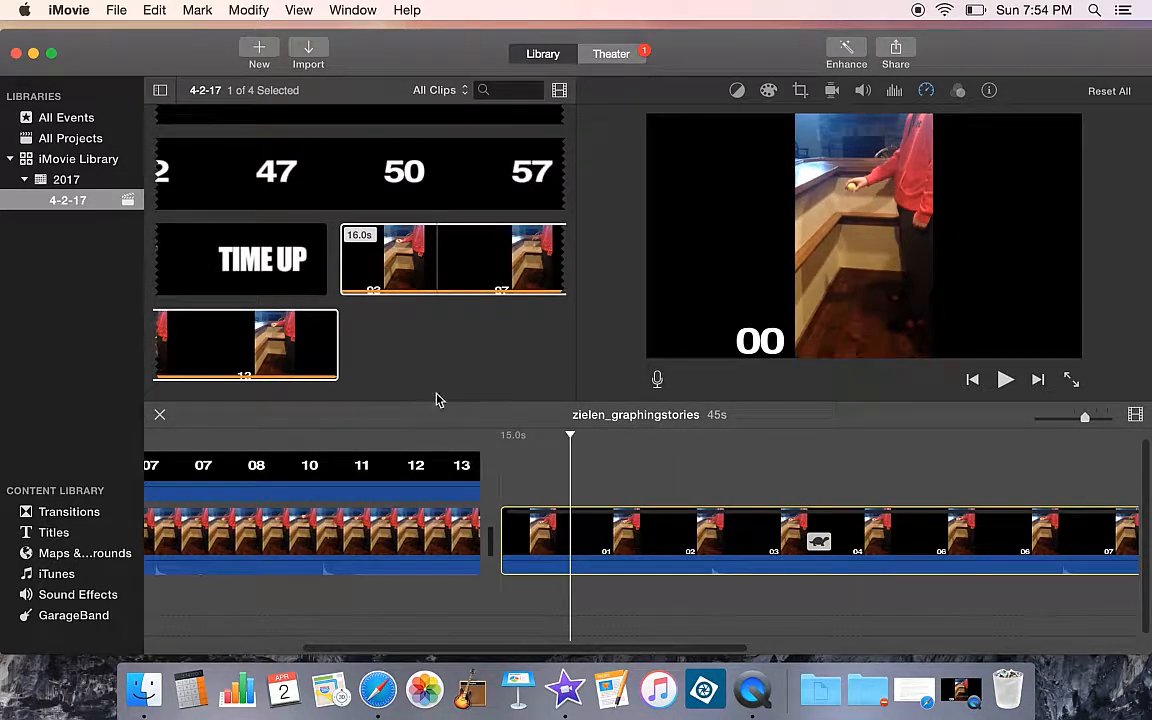
left_click(390, 518)
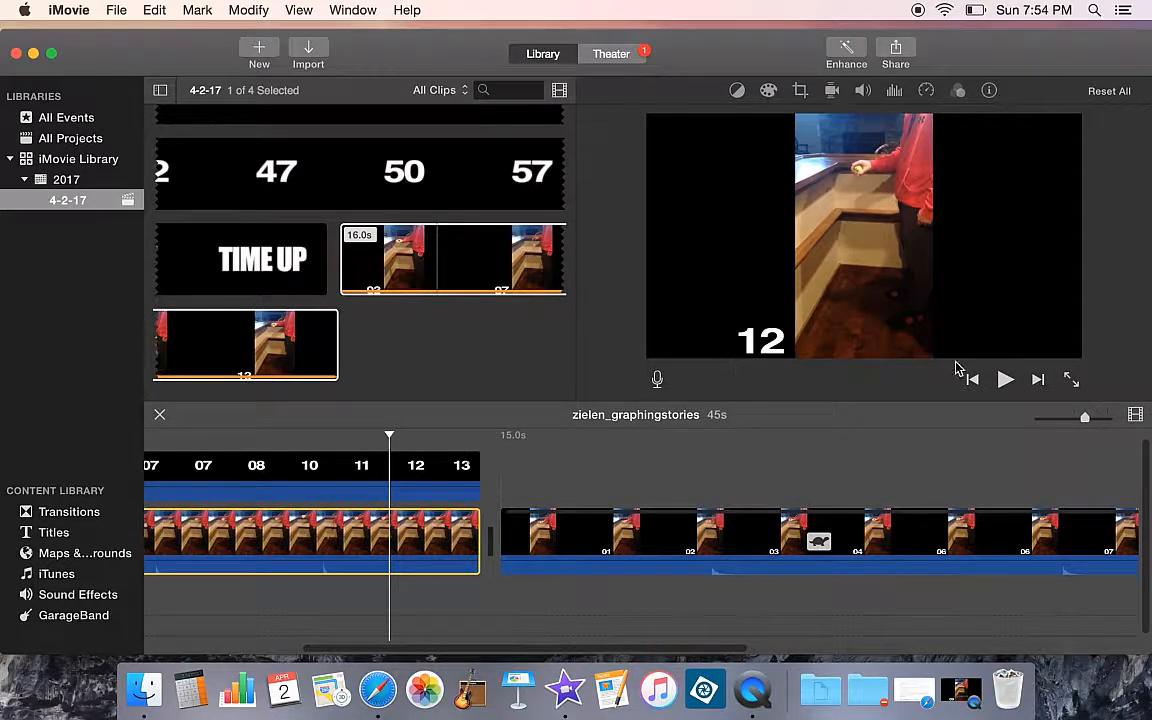
left_click(1005, 380)
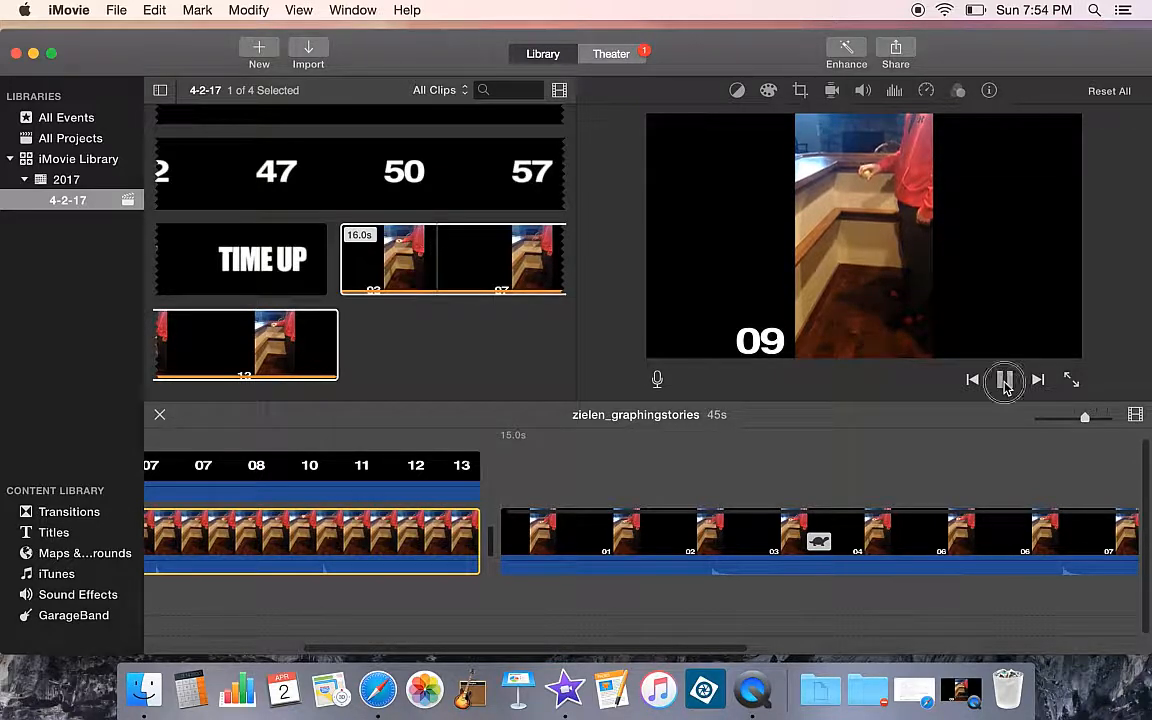
left_click(1005, 380)
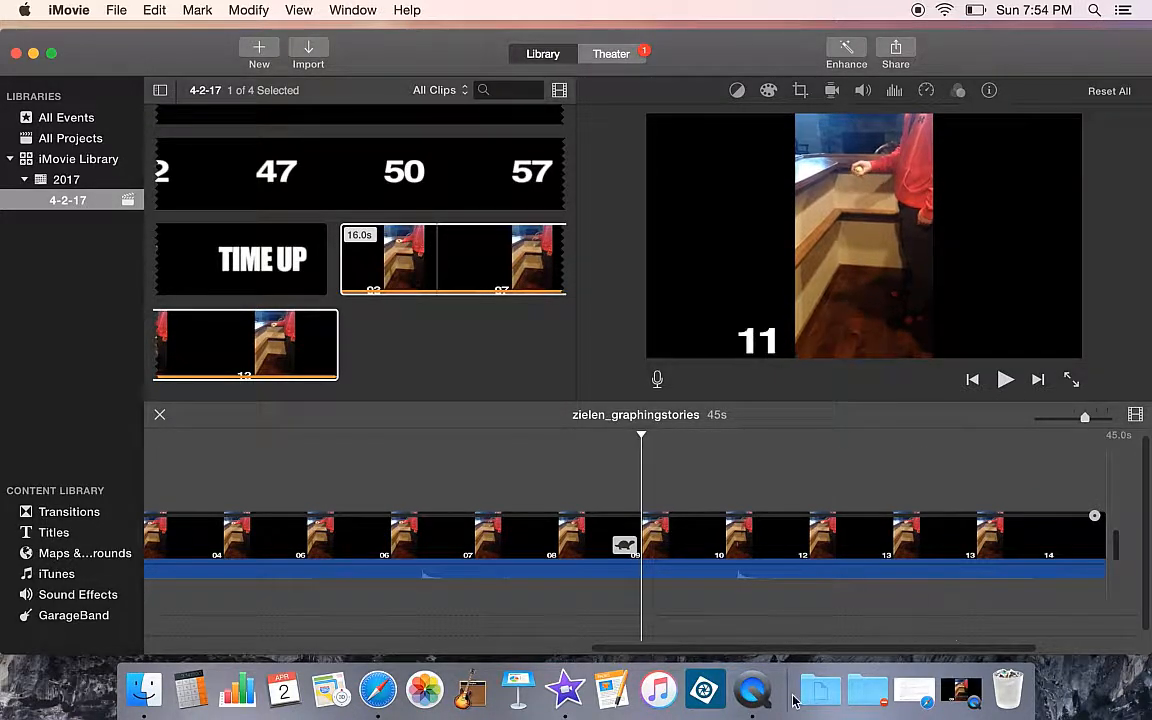
Export the project as a file named zielen_graphingstories2 to Downloads, replacing the older Theater version
left_click_drag(708, 649, 225, 550)
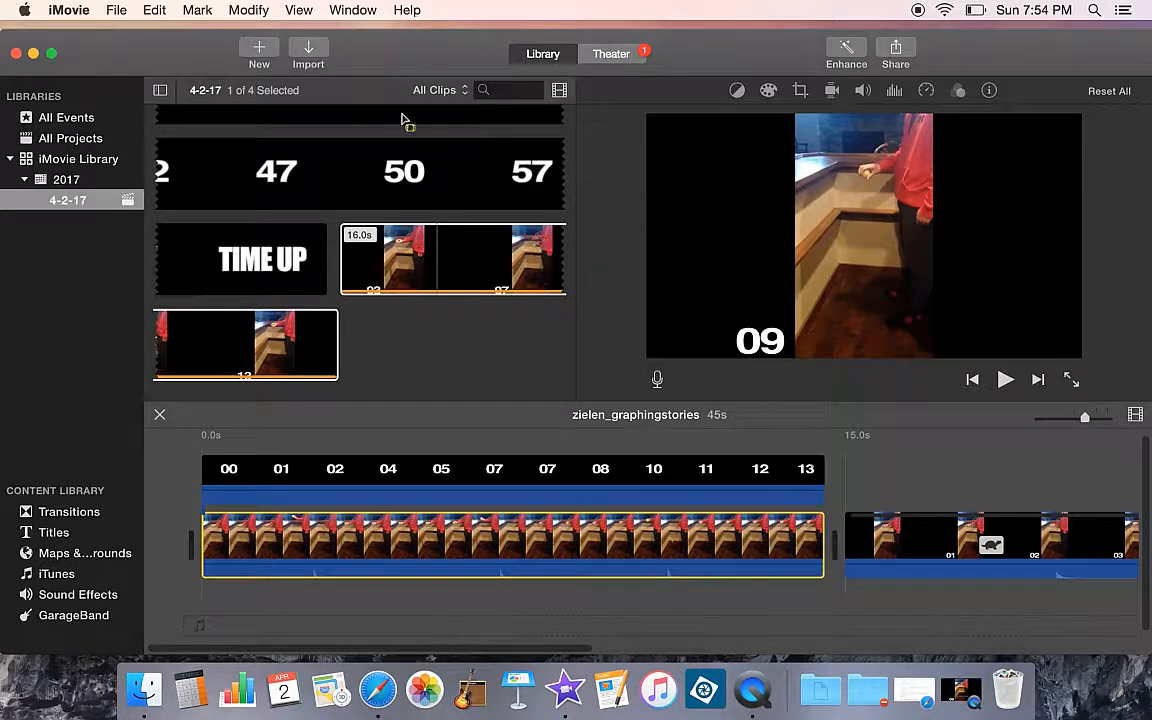
left_click(115, 12)
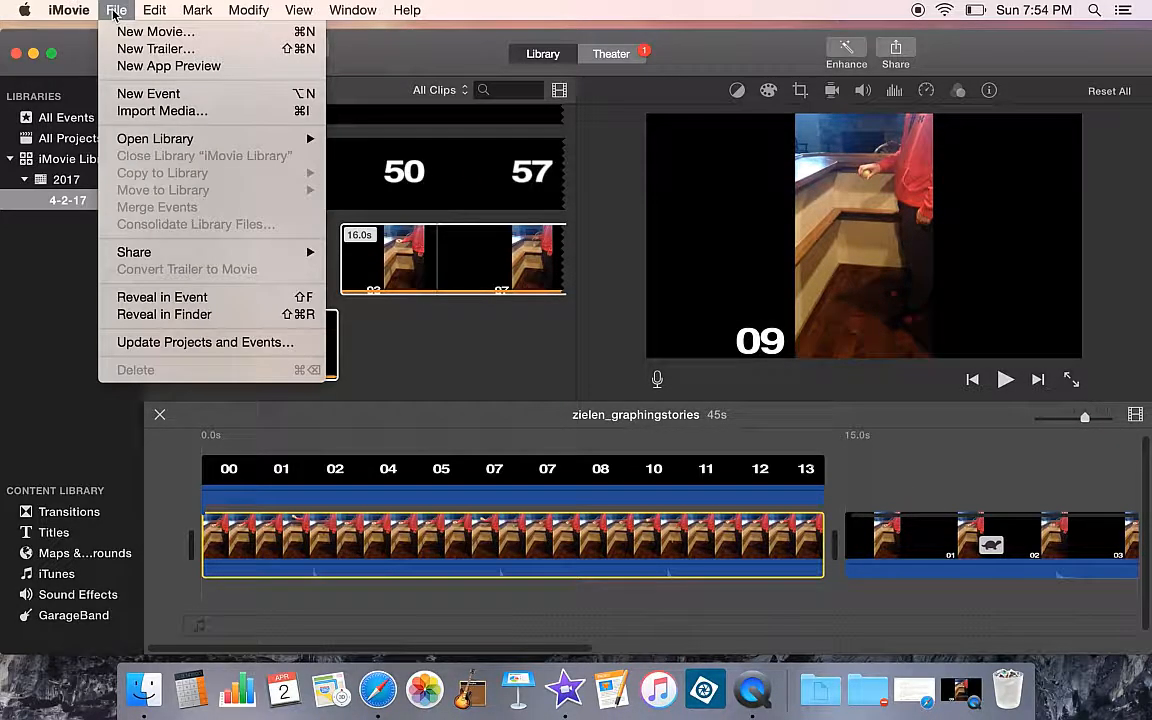
mouse_move(158, 256)
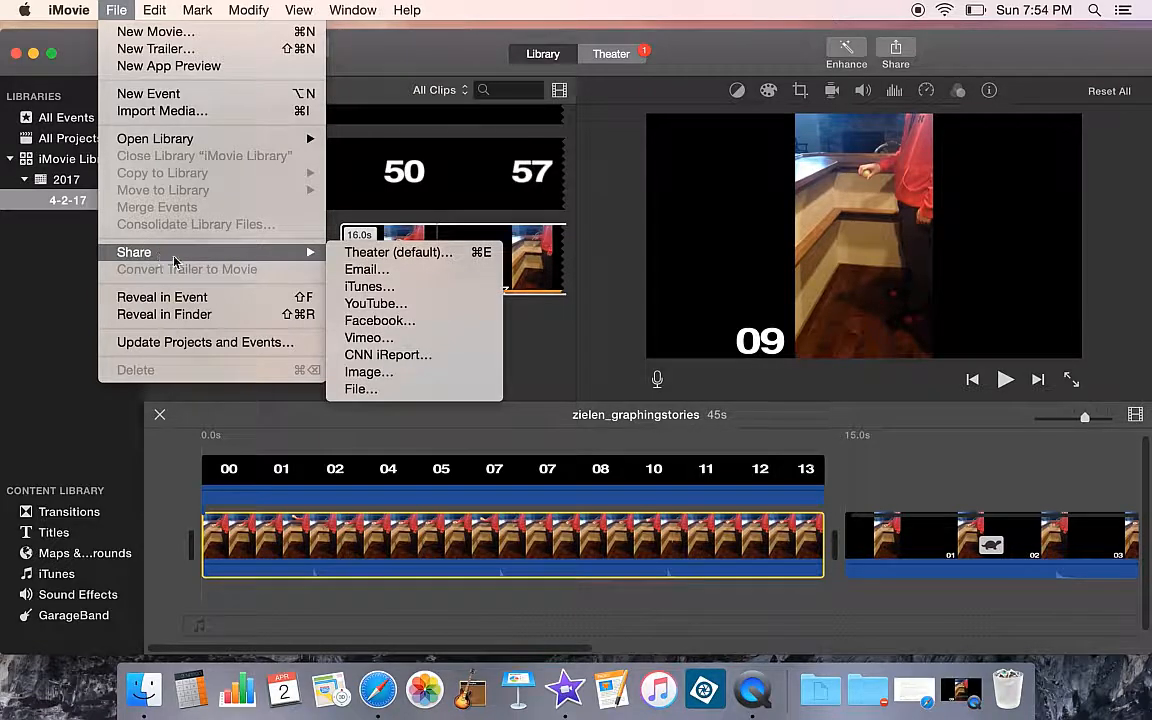
left_click(360, 389)
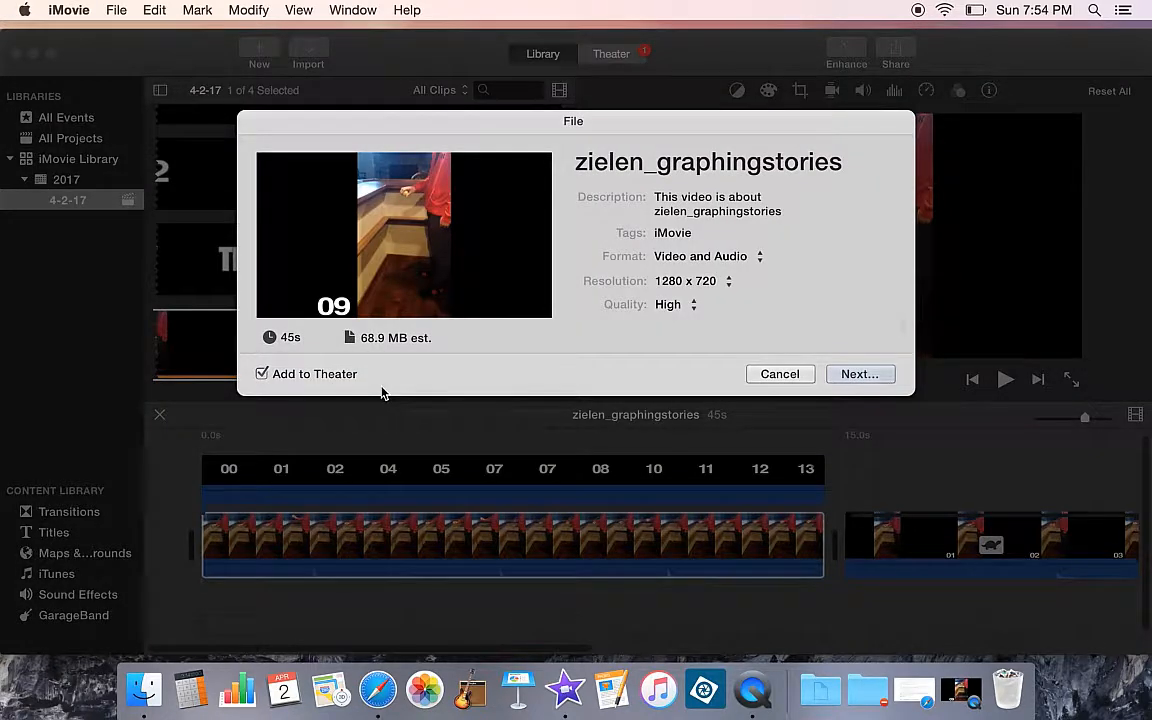
left_click(747, 162)
left_click(848, 161)
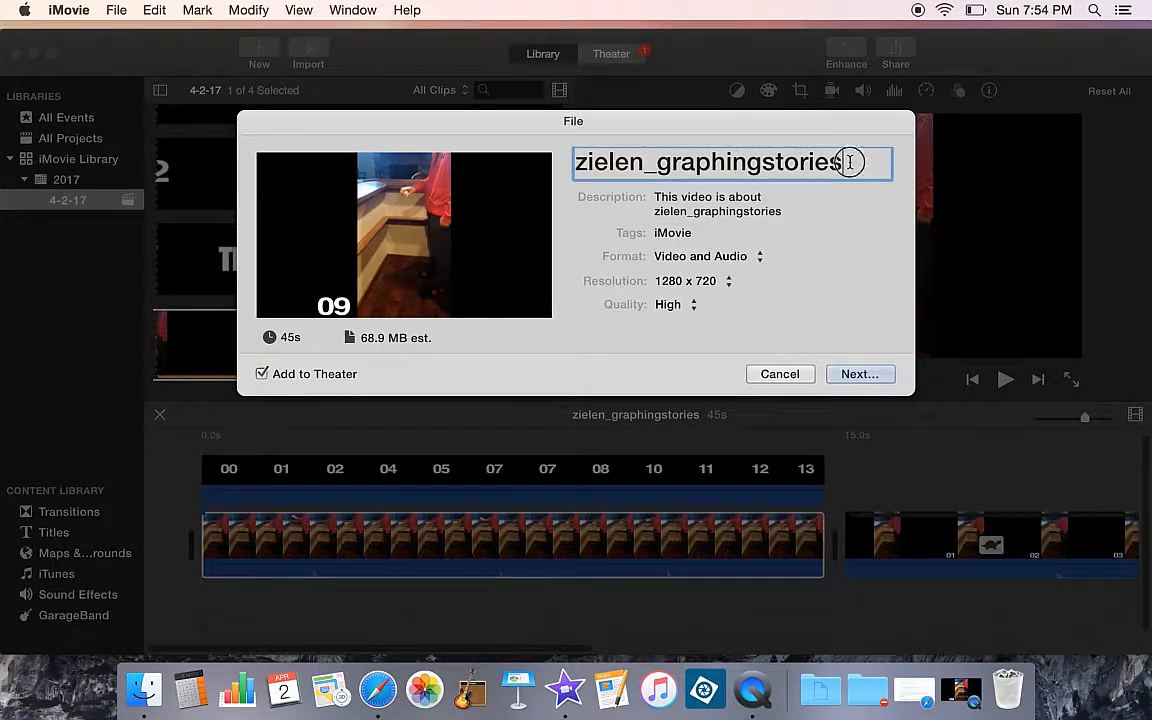
type("2")
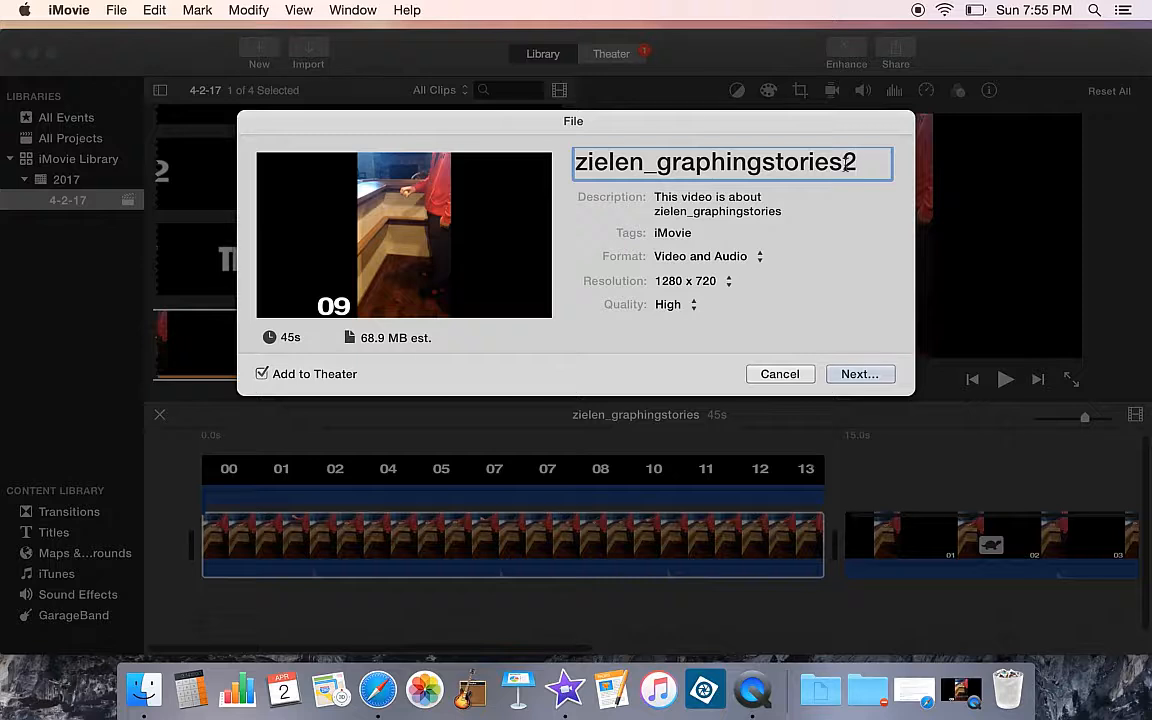
left_click(843, 375)
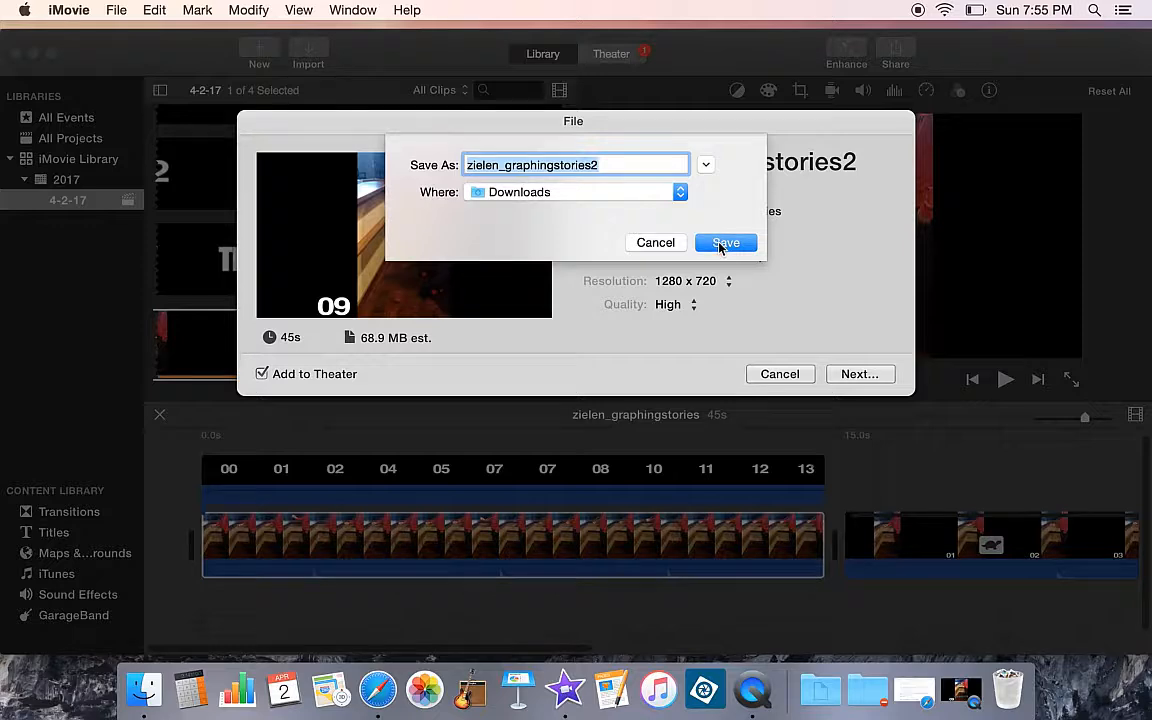
left_click(722, 244)
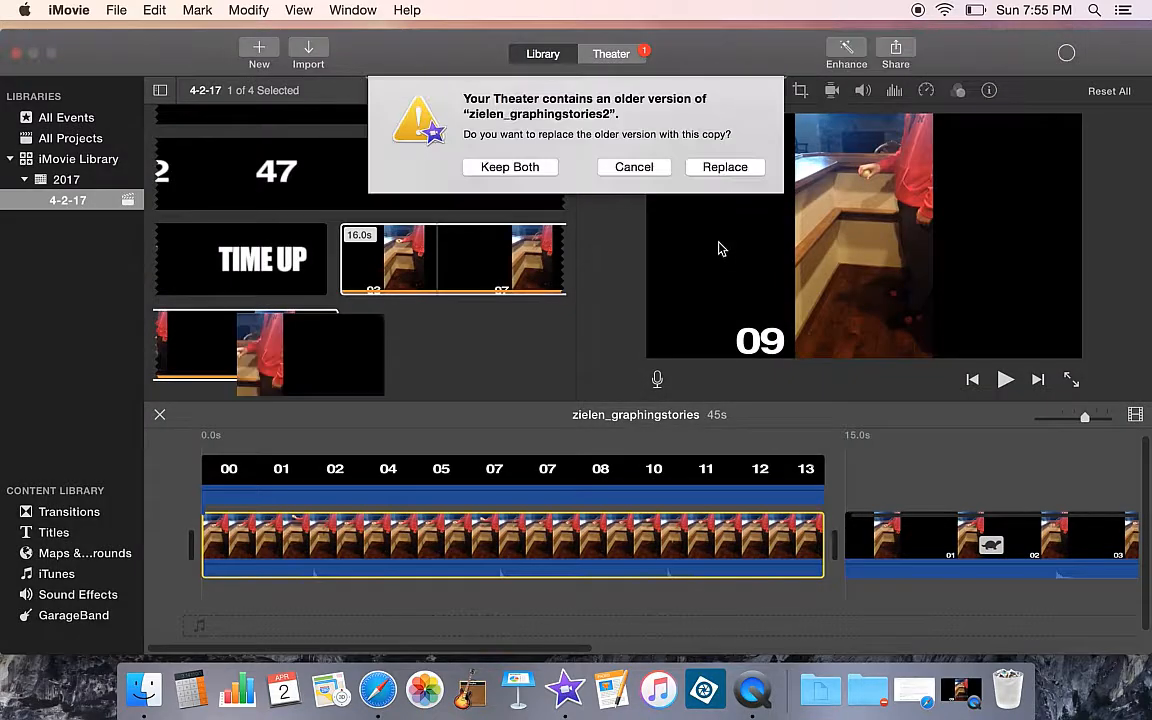
left_click(725, 168)
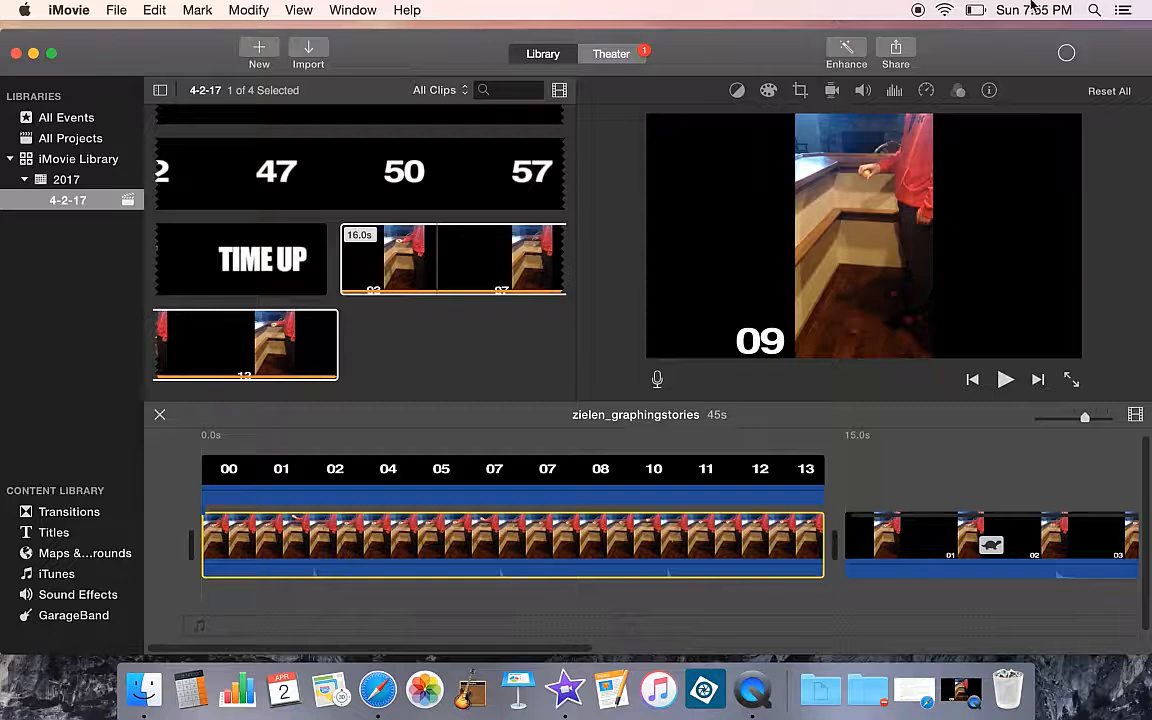
Open the Downloads folder through Spotlight and select the zielen_graphingstories2.mp4 export, then return to iMovie
left_click(1092, 11)
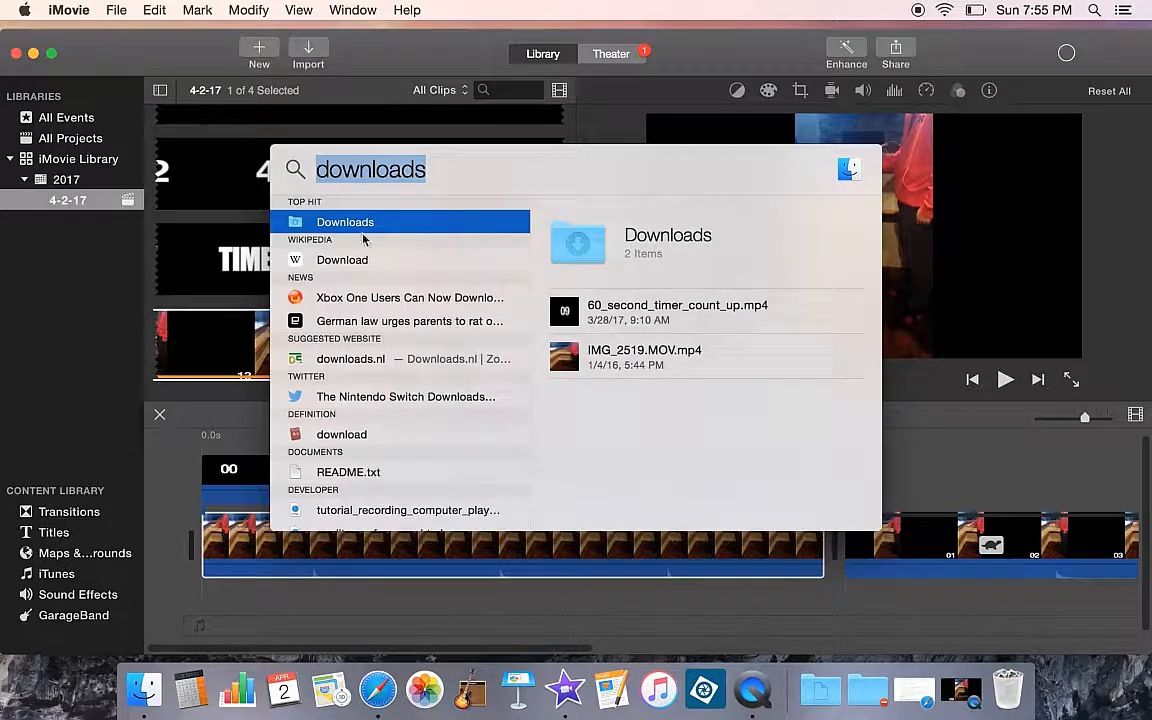
left_click(303, 224)
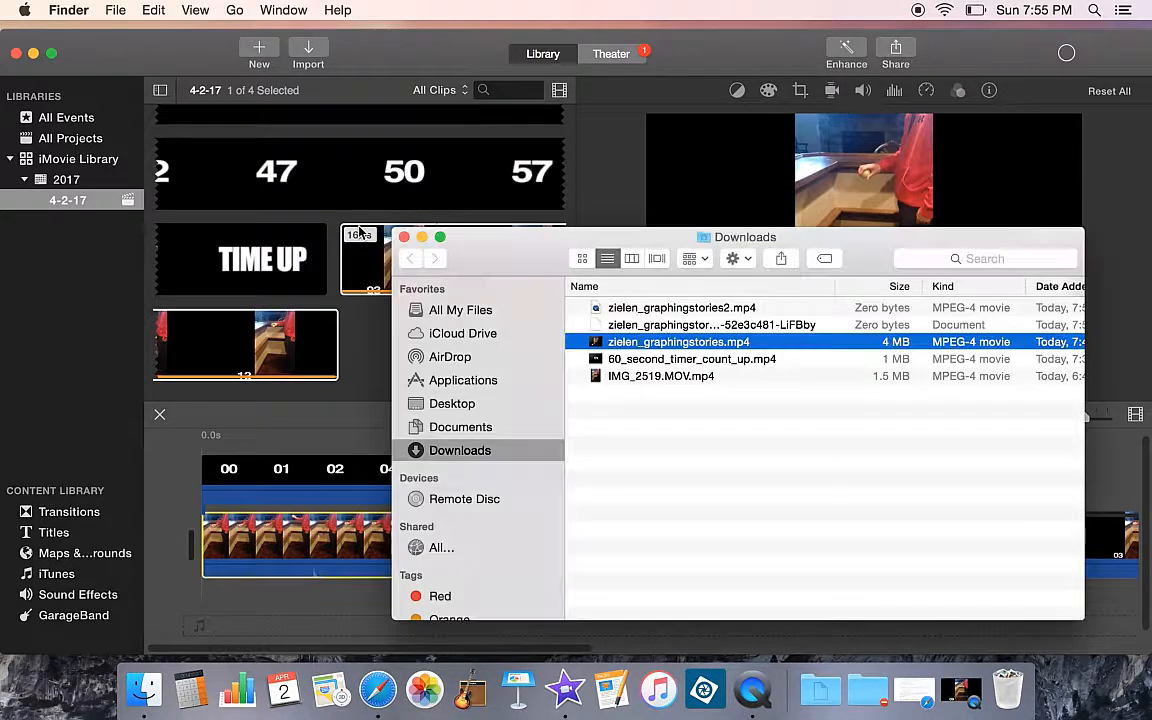
left_click(684, 309)
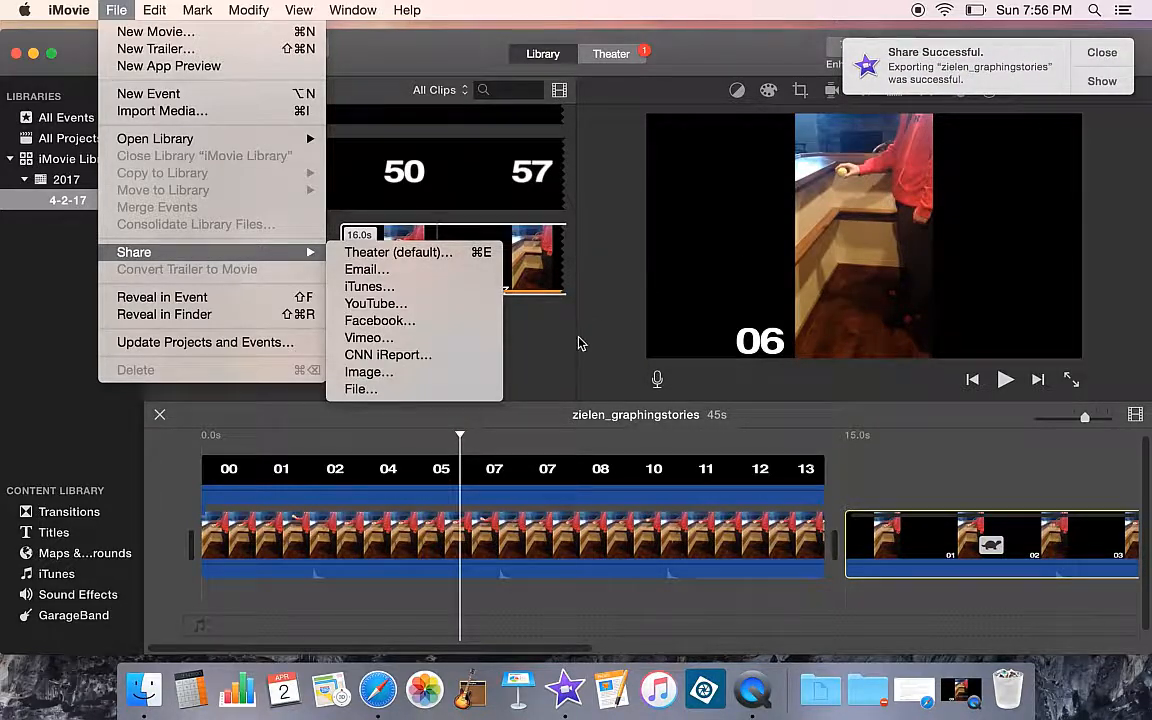
left_click(578, 343)
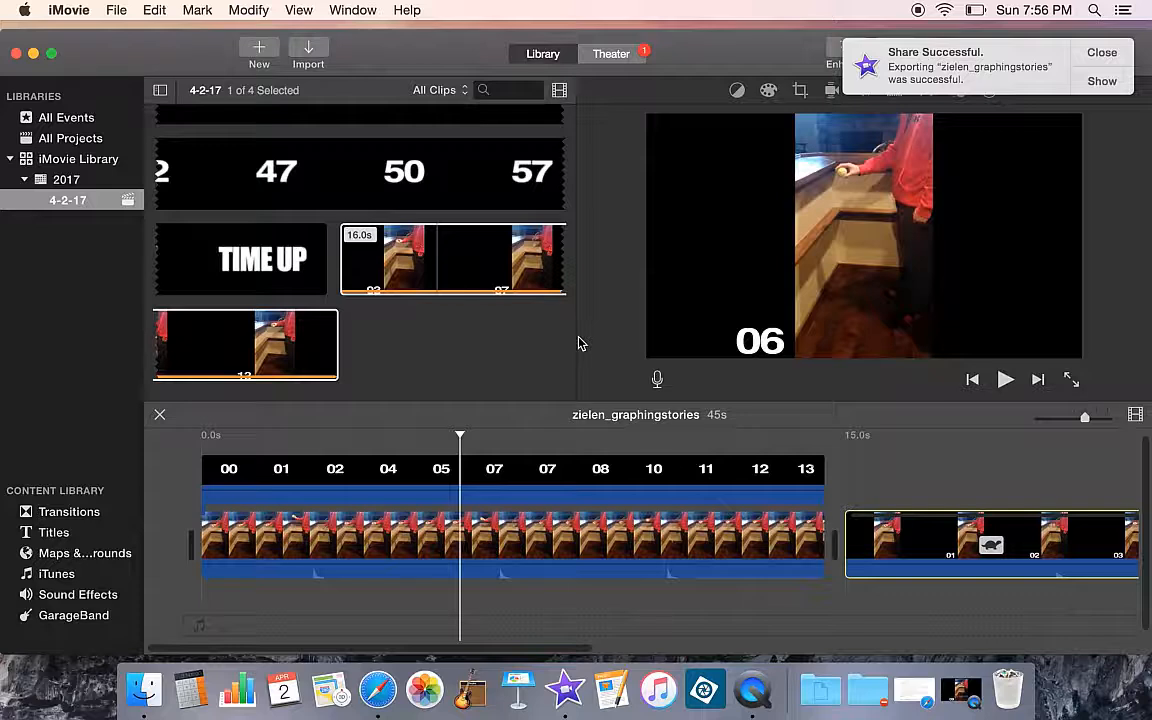